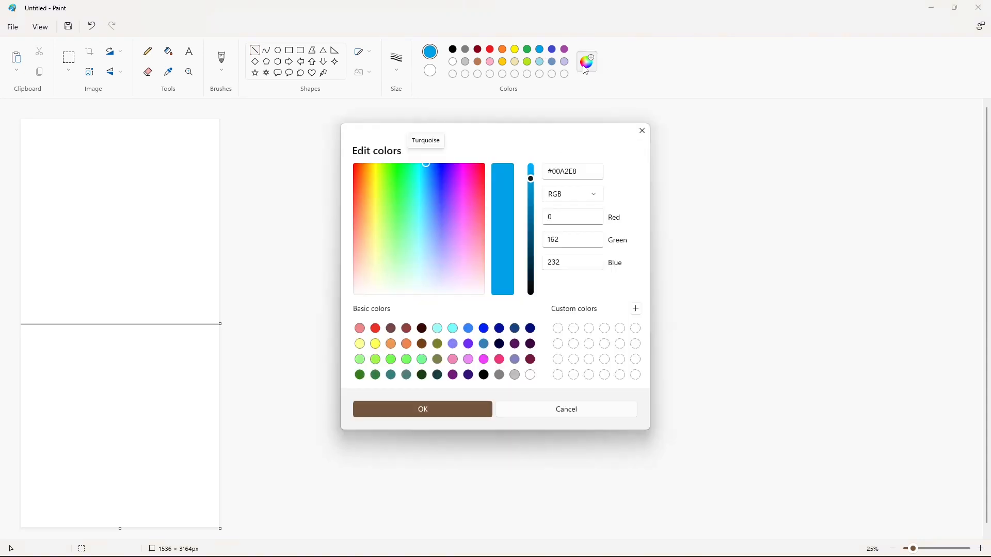
Step: Mix a dark blue, draw a slanted line across the canvas near its bottom edge, and fill the area below it
drag(426, 167, 432, 166)
click(531, 206)
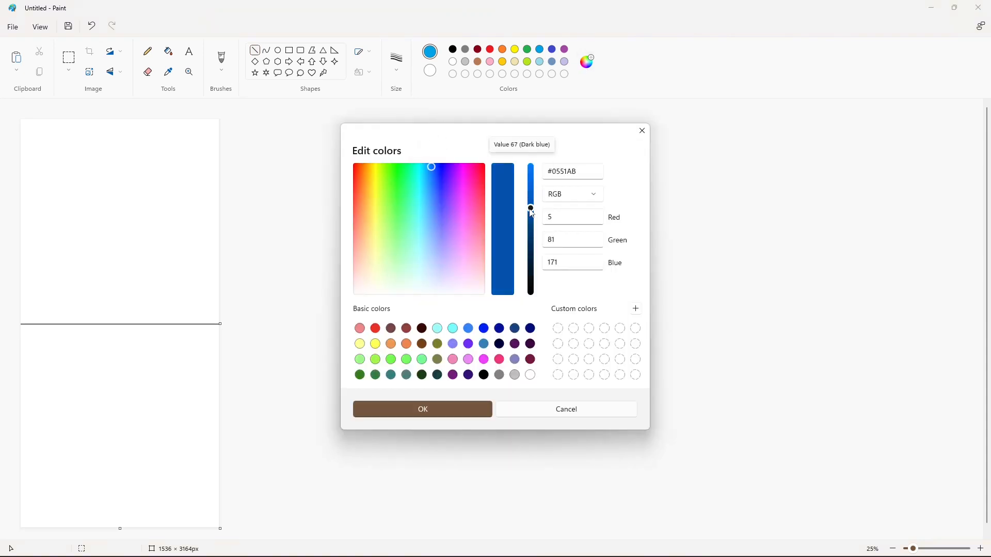
click(423, 409)
drag(5, 457, 233, 505)
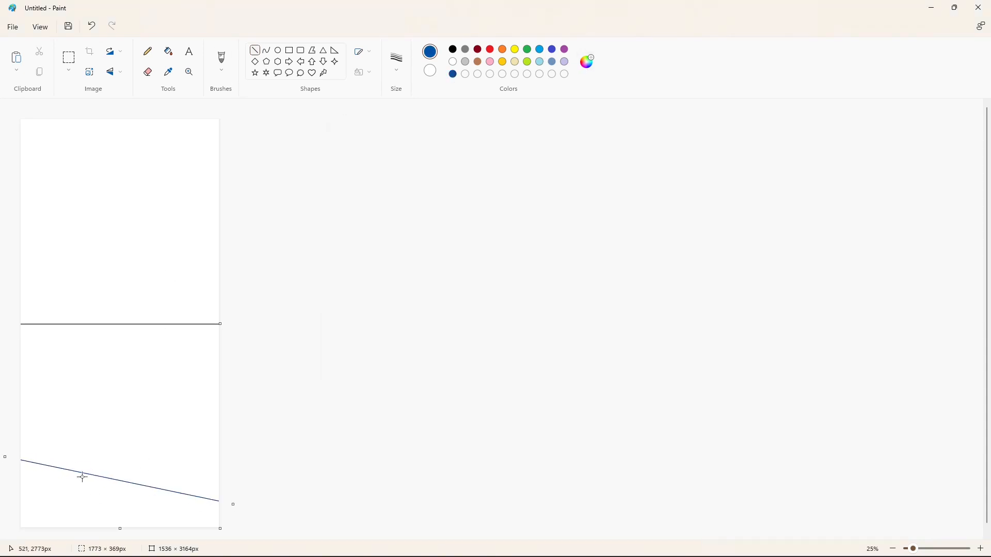
click(167, 51)
click(72, 487)
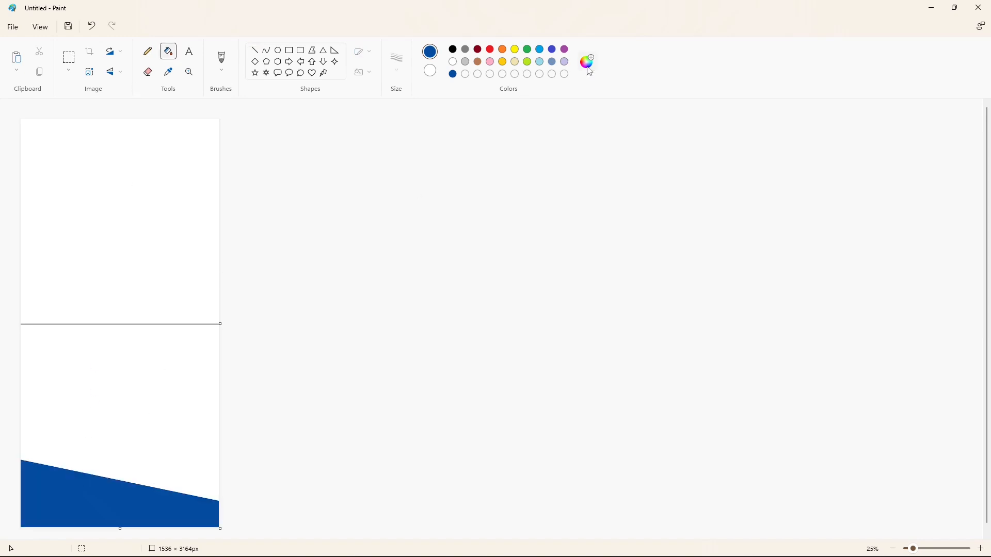
Step: Add a second slanted band in a slightly brighter blue directly above the dark blue area
click(587, 63)
click(531, 187)
click(422, 410)
drag(21, 391, 247, 460)
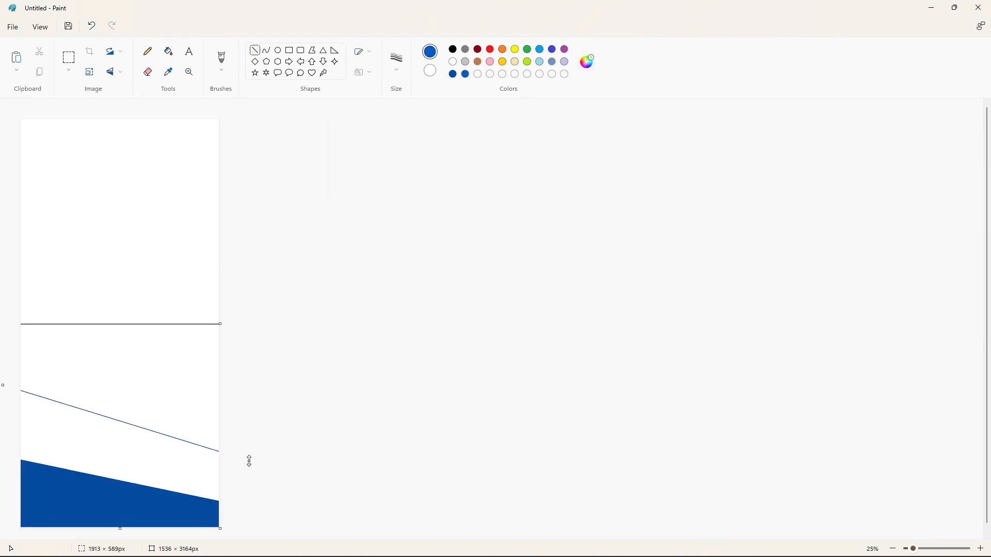
click(96, 429)
Step: Add a third slanted band in a still brighter blue above the second one, leaving white below the black divider
click(587, 63)
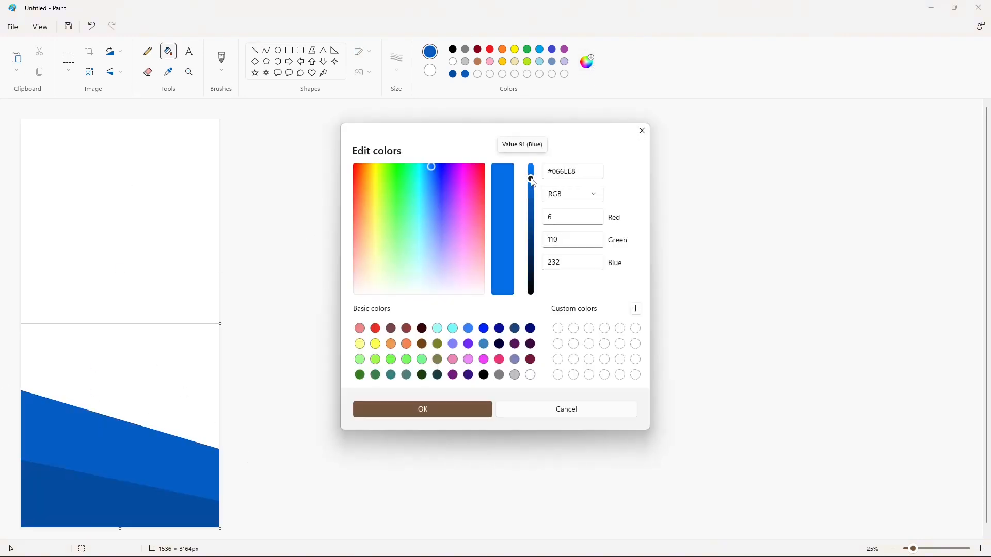
click(495, 196)
click(422, 409)
click(176, 375)
click(91, 26)
click(254, 51)
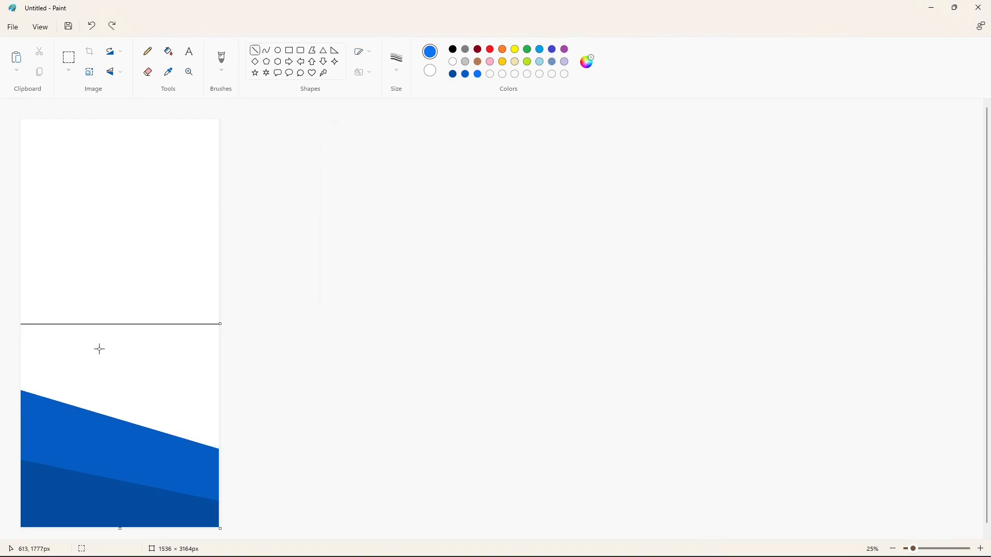
drag(7, 343, 234, 412)
click(168, 52)
click(150, 409)
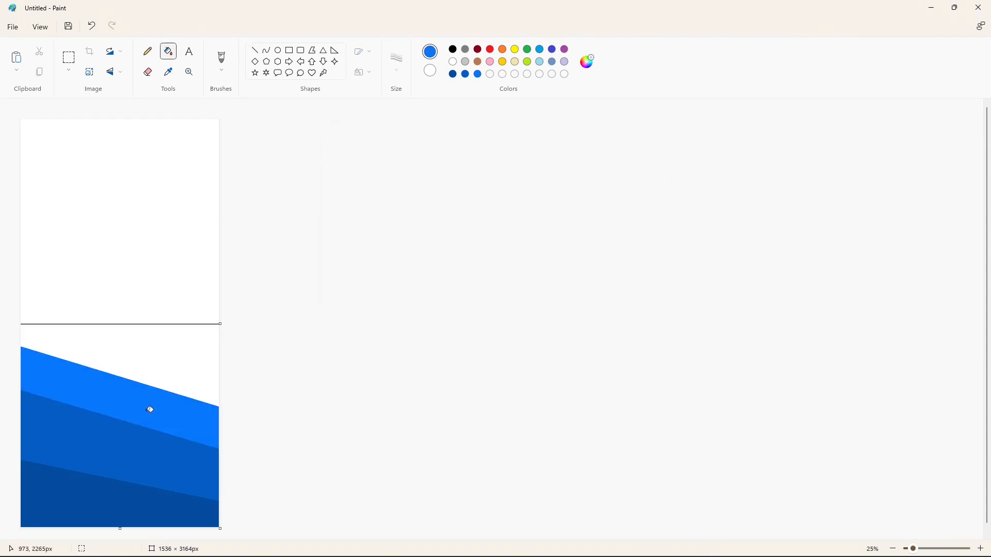
Step: Try the palette's turquoise and light turquoise as fills for the white area below the black divider
click(542, 53)
click(155, 342)
key(ctrl+z)
click(541, 62)
click(135, 343)
key(ctrl+z)
Step: Fill the white area between the black divider and the blue bands with a custom bright sky blue
click(580, 60)
click(440, 409)
click(182, 355)
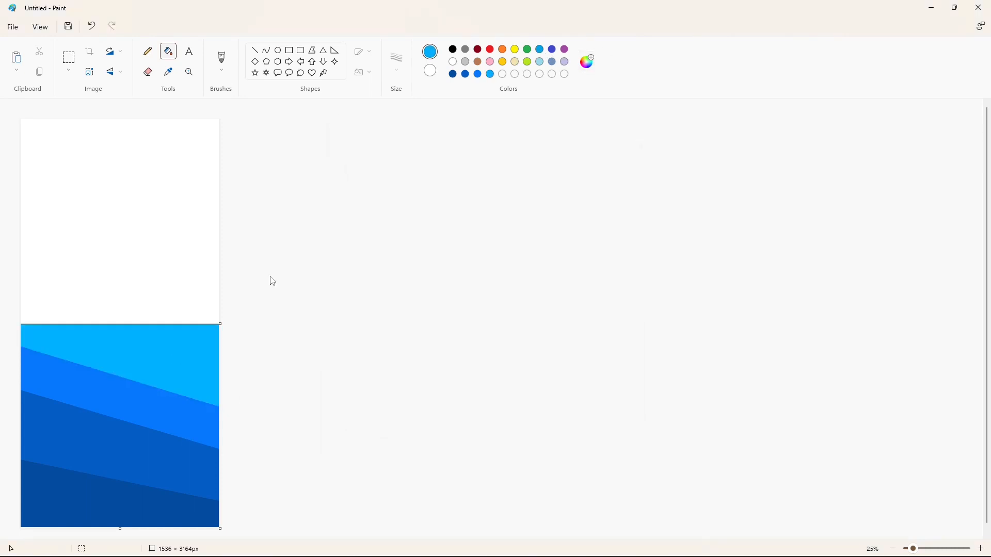
Step: Mix a dark gold by softening the palette gold to #FFCA4B and lowering its brightness
double_click(502, 61)
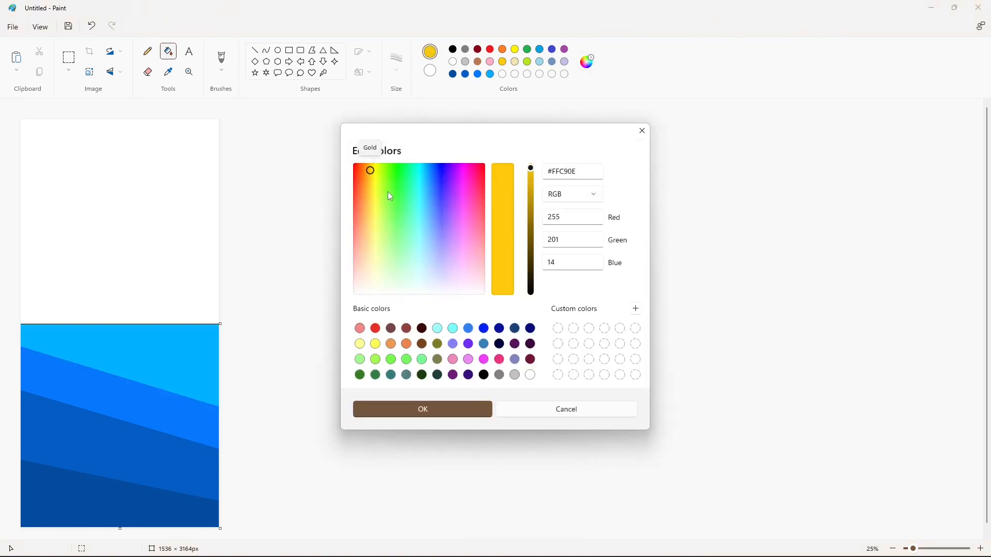
drag(390, 196, 371, 207)
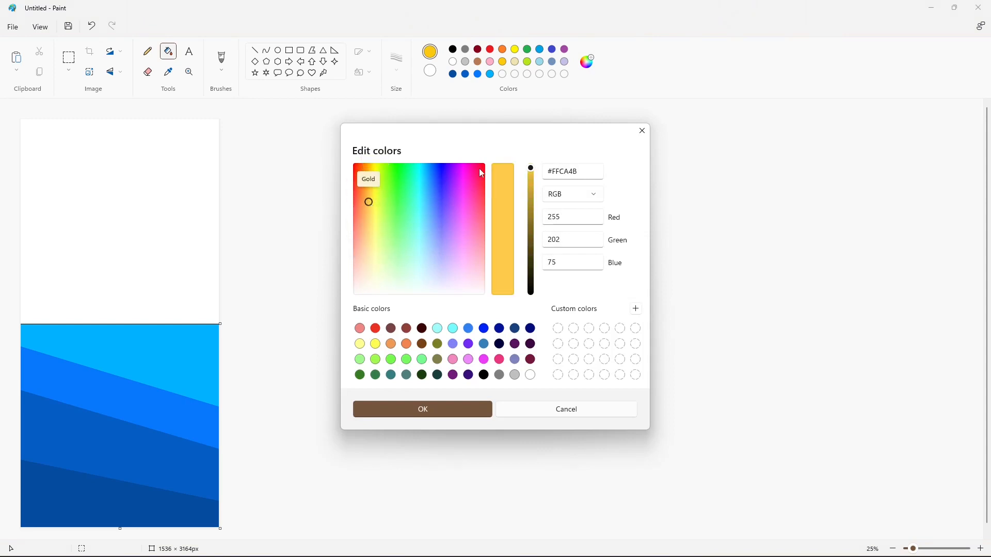
drag(532, 168, 534, 204)
click(450, 412)
Step: Draw a slanted line above the black divider and fill the area between them with the dark gold
click(255, 50)
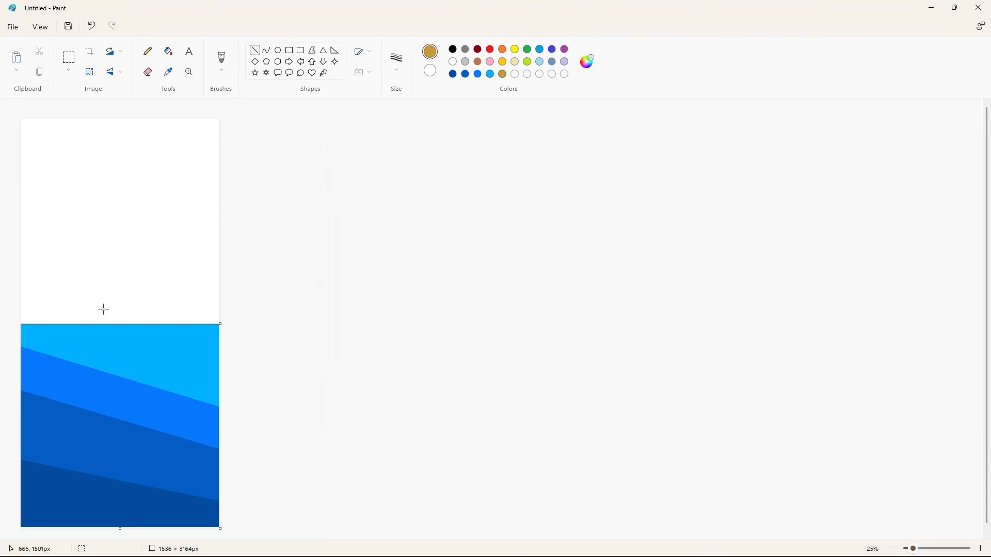
drag(1, 247, 238, 302)
click(168, 51)
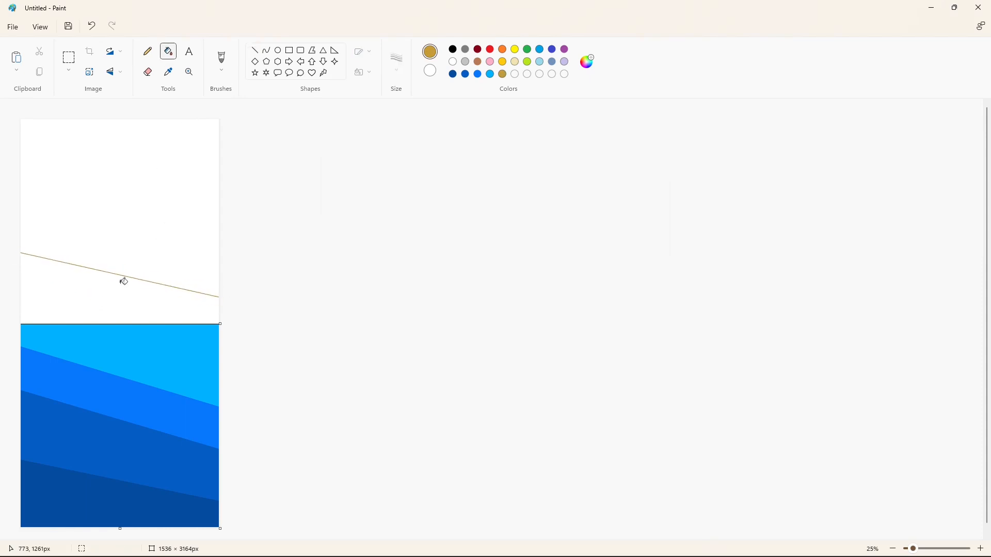
click(122, 282)
Step: Add a slanted band in a slightly lighter custom gold directly above the dark gold area
click(588, 61)
drag(532, 205, 534, 197)
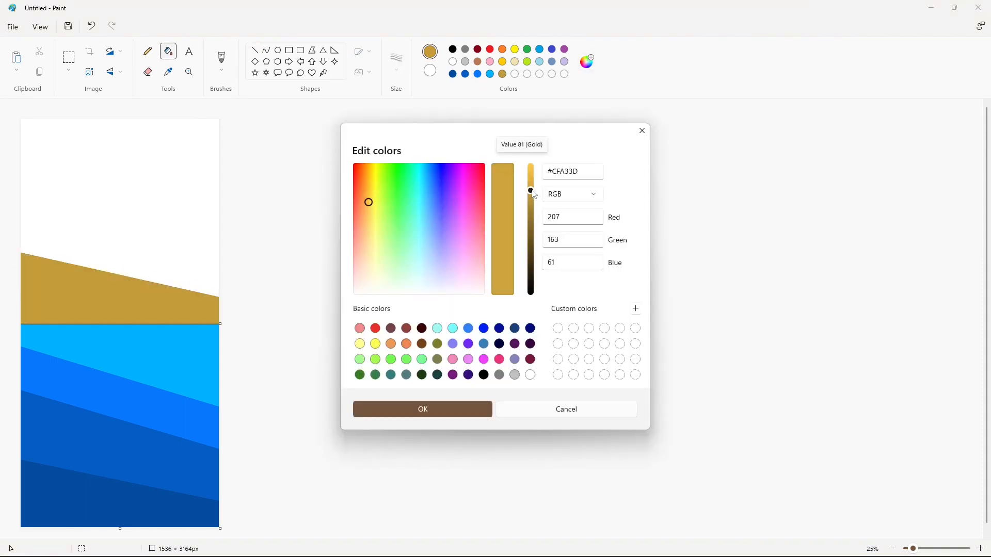
click(382, 409)
click(254, 50)
mouse_move(10, 221)
mouse_down()
mouse_move(133, 261)
mouse_move(232, 270)
mouse_up()
click(168, 51)
click(103, 256)
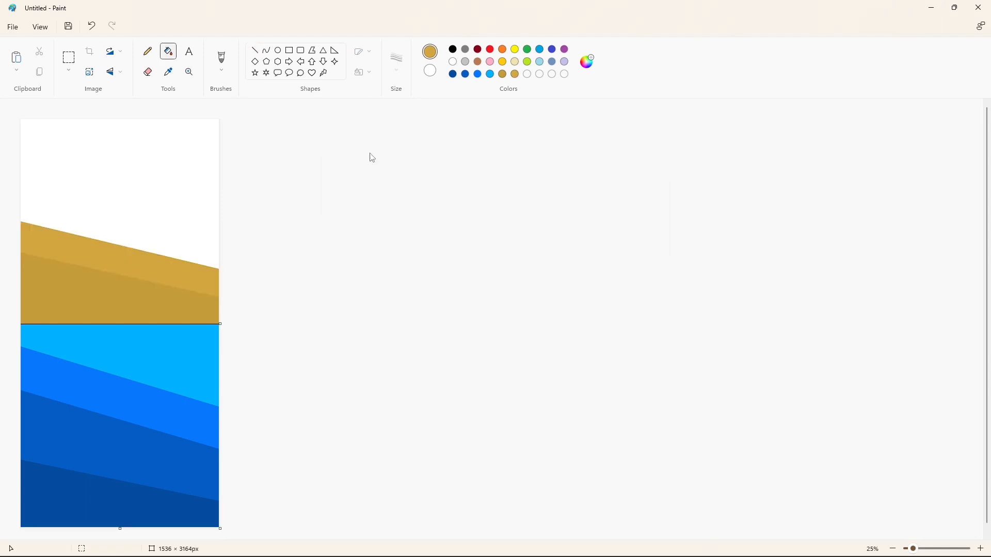
Step: Add another slanted band above it in the gold at nearly full brightness
click(586, 61)
drag(532, 191, 531, 171)
click(415, 409)
click(255, 49)
drag(11, 176, 241, 235)
click(168, 51)
click(143, 223)
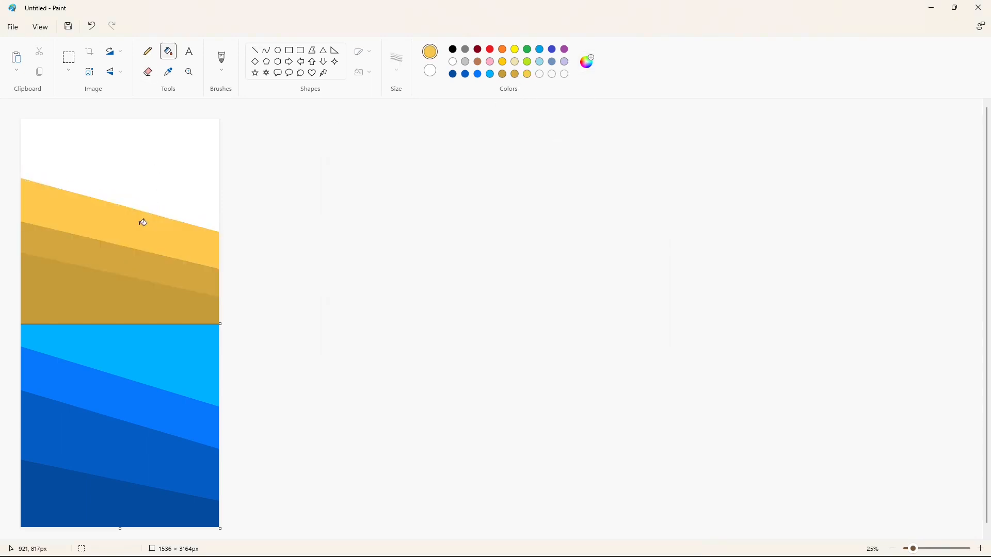
Step: Add a medium gold slanted band above the bright gold one and fill the remaining top area with dark gold
click(503, 75)
click(255, 49)
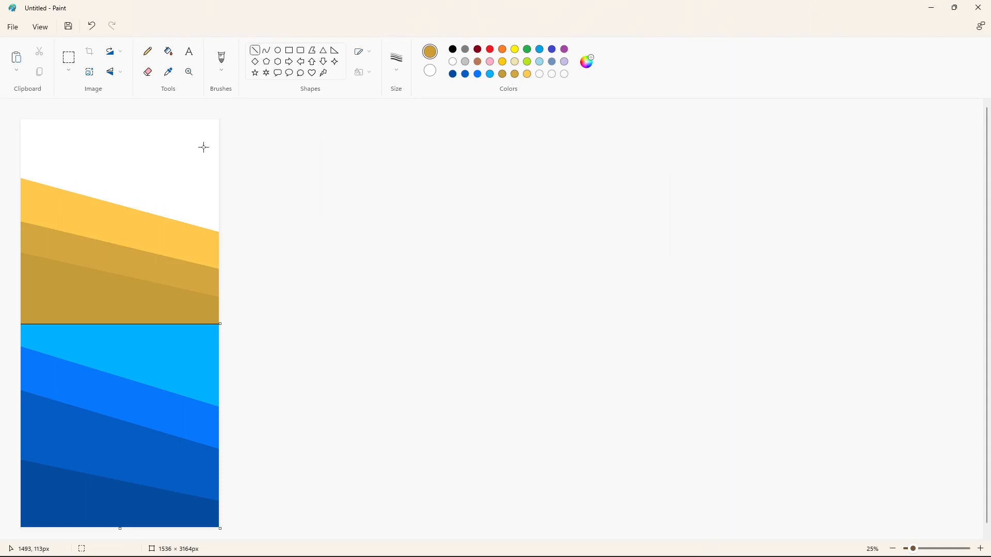
drag(11, 137, 231, 192)
click(168, 51)
click(163, 180)
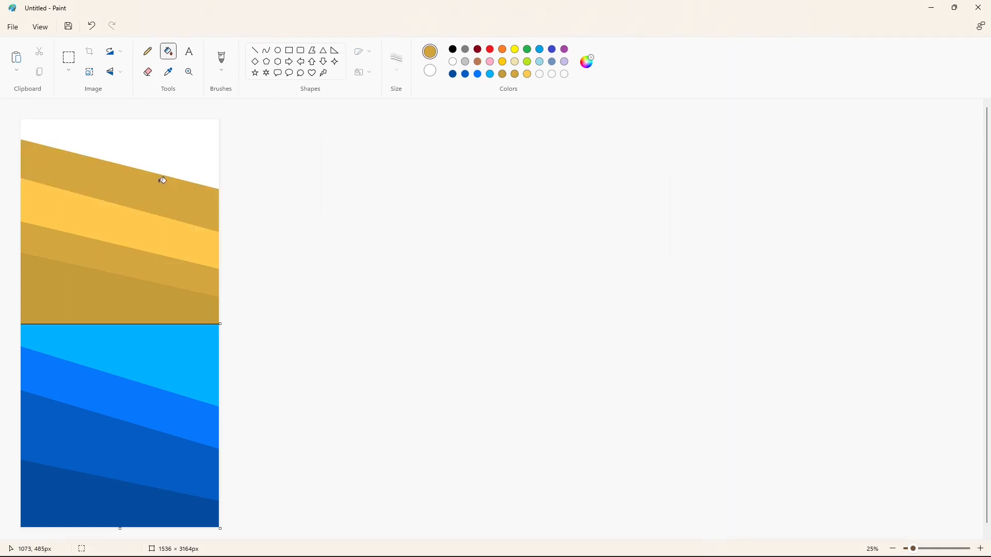
click(196, 133)
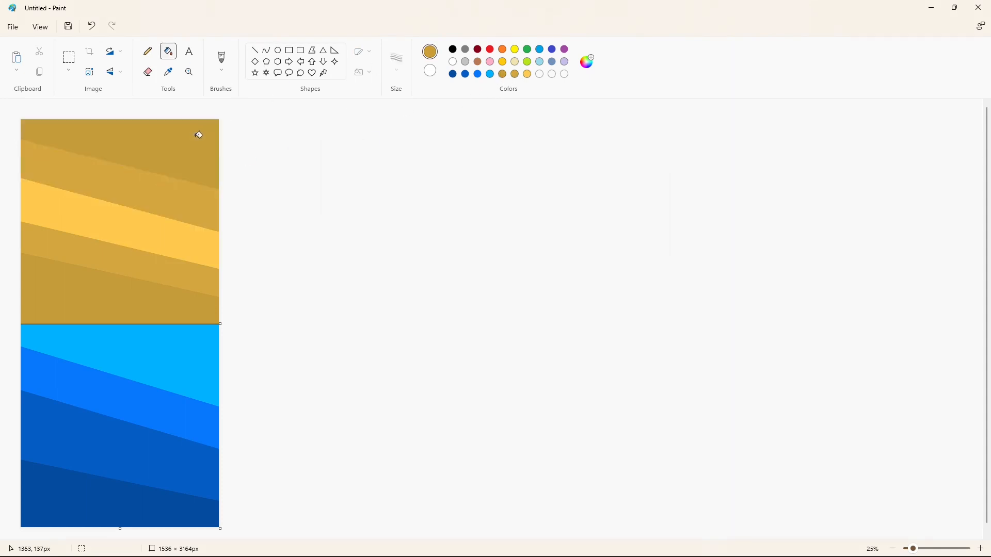
Step: Shrink the image horizontally to 1 percent twice in a row, keeping the vertical size at 100 percent
click(90, 74)
double_click(454, 268)
key(BackSpace)
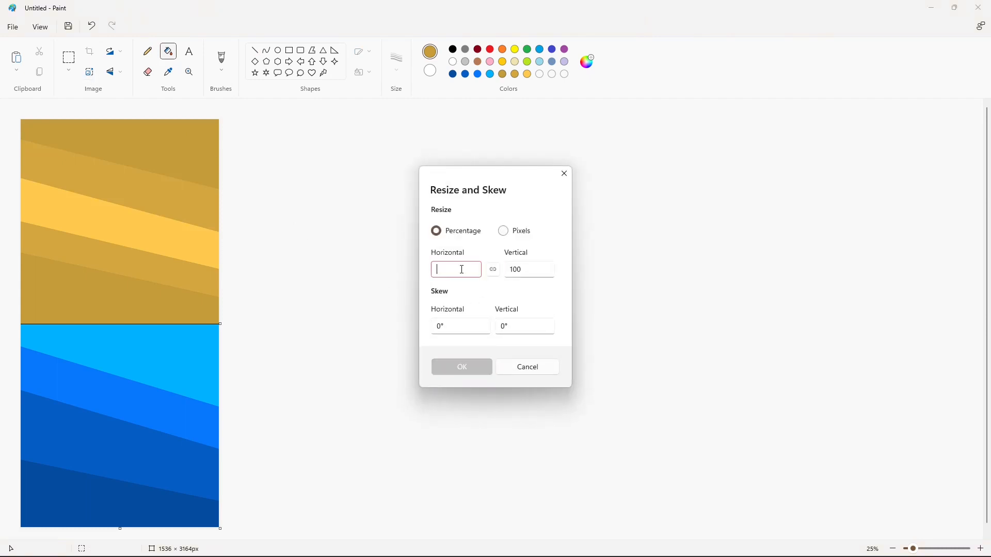
text(1)
click(448, 364)
key(ctrl+w)
double_click(444, 269)
key(BackSpace)
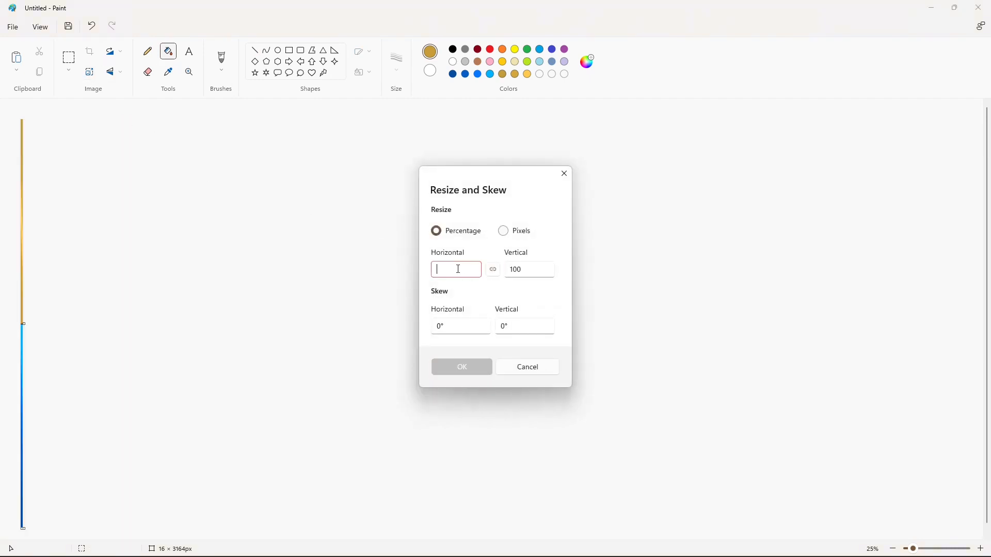
text(1)
click(454, 368)
Step: Stretch the image horizontally to 500 percent five times in a row, keeping the vertical size at 100 percent
key(ctrl+w)
double_click(465, 267)
text(500)
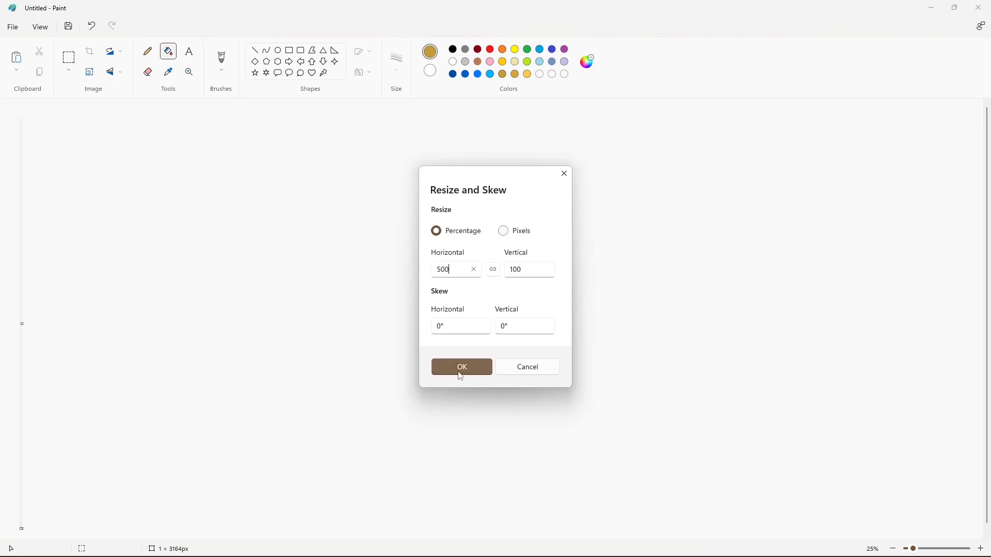
click(461, 367)
click(89, 72)
double_click(454, 268)
key(BackSpace)
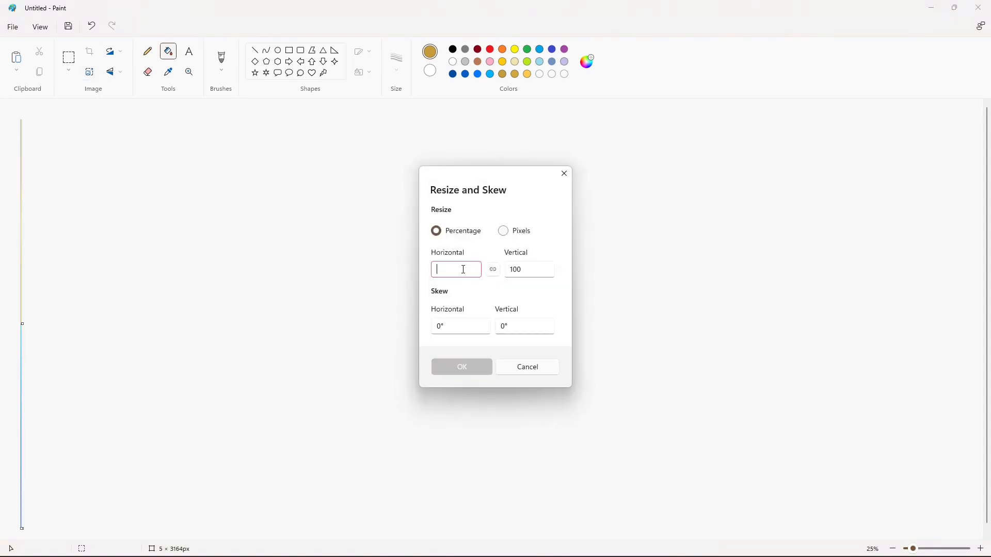
text(500)
click(463, 367)
key(ctrl+w)
double_click(454, 268)
text(500)
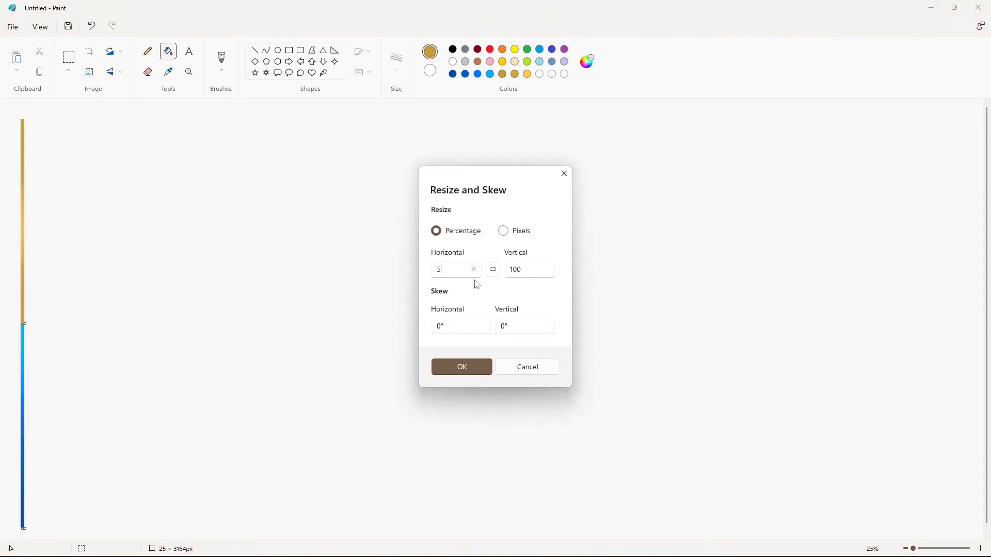
click(462, 367)
key(ctrl+w)
double_click(454, 268)
text(500)
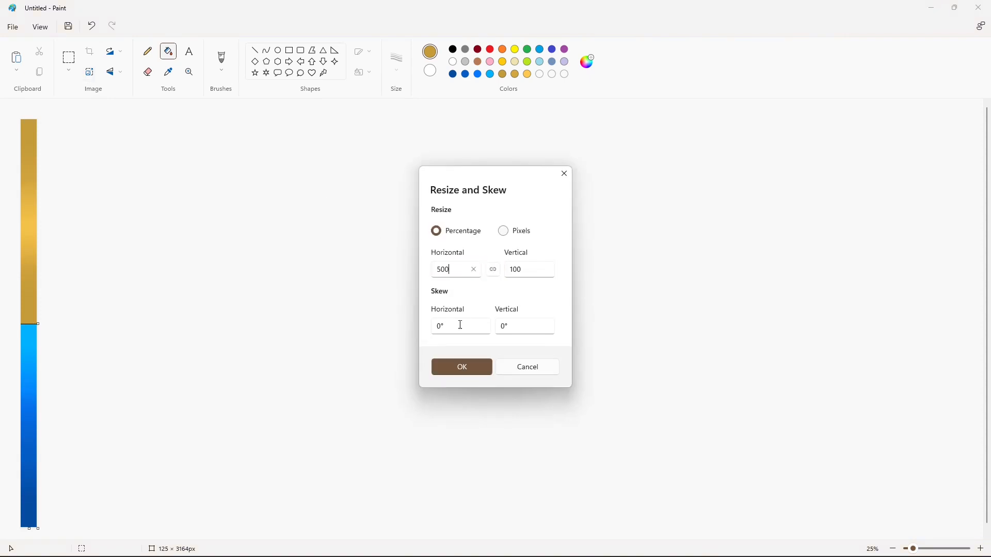
click(462, 367)
key(ctrl+w)
double_click(454, 269)
text(500)
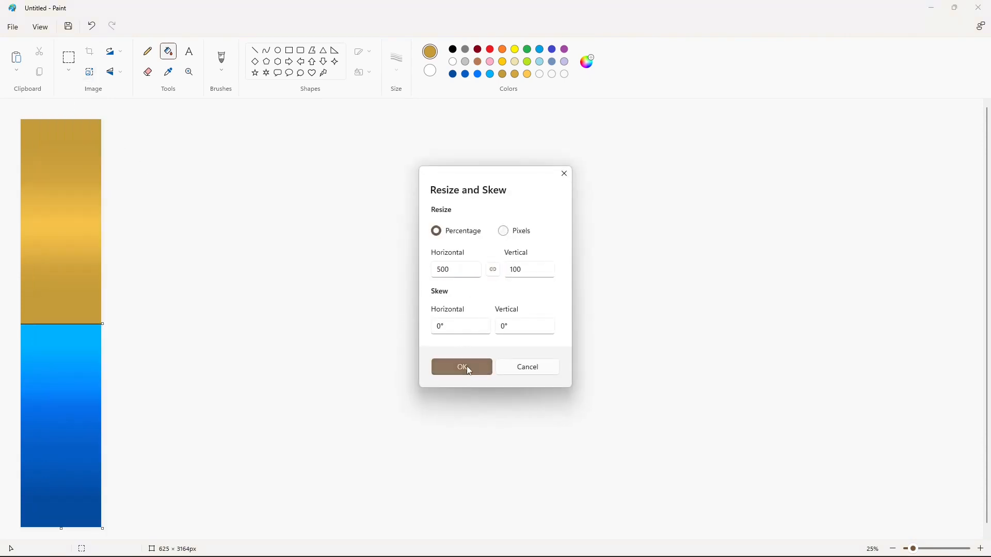
click(462, 367)
Step: Extend the canvas beyond the gradients' right side to a width of about 7248 px, keeping its height
click(981, 548)
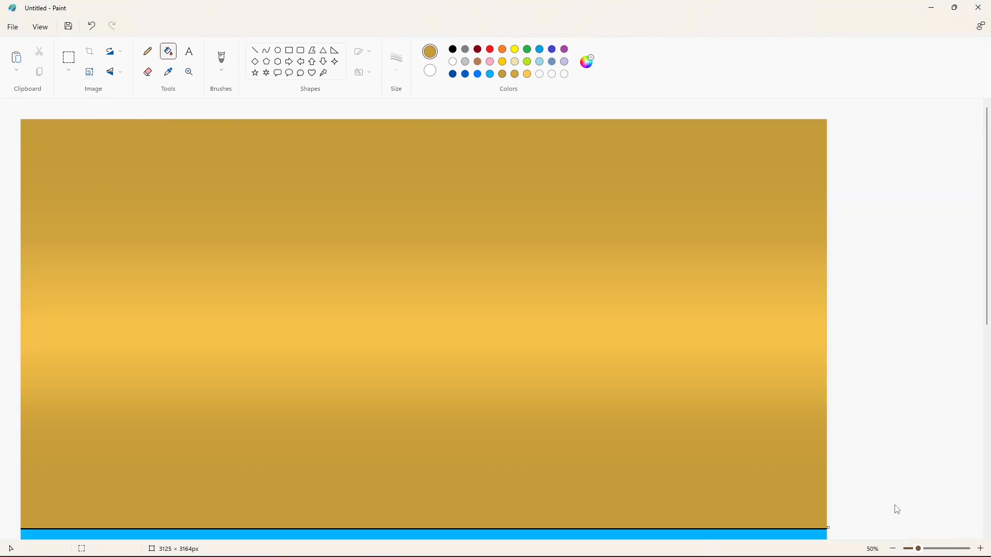
click(892, 548)
drag(424, 323, 956, 356)
click(980, 548)
drag(464, 535, 935, 535)
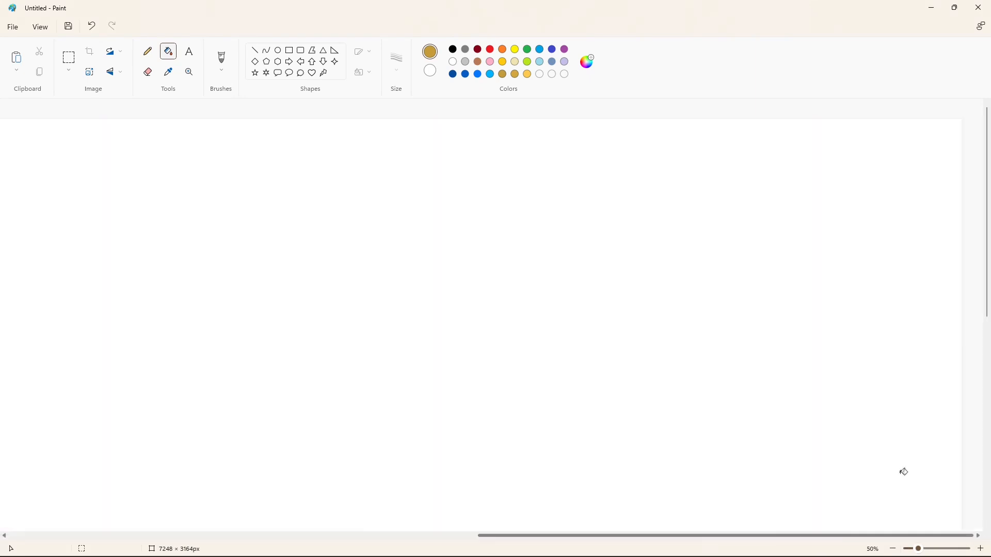
Step: Draw a thin black rectangle on the blank part of the canvas and adjust its sides to about 1457 × 1371 px
click(289, 50)
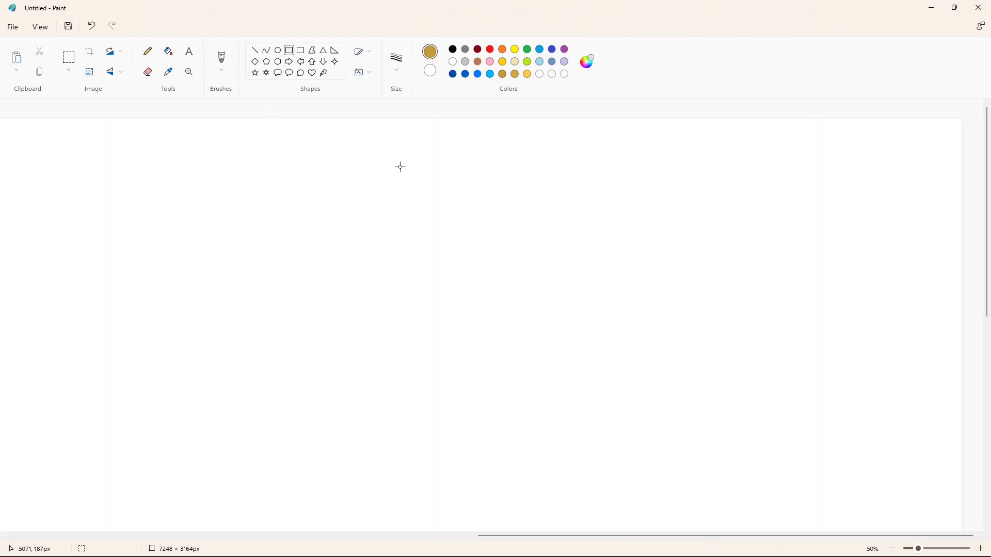
drag(285, 132, 717, 460)
drag(504, 132, 506, 140)
drag(503, 461, 506, 493)
drag(288, 316, 312, 316)
drag(716, 317, 689, 320)
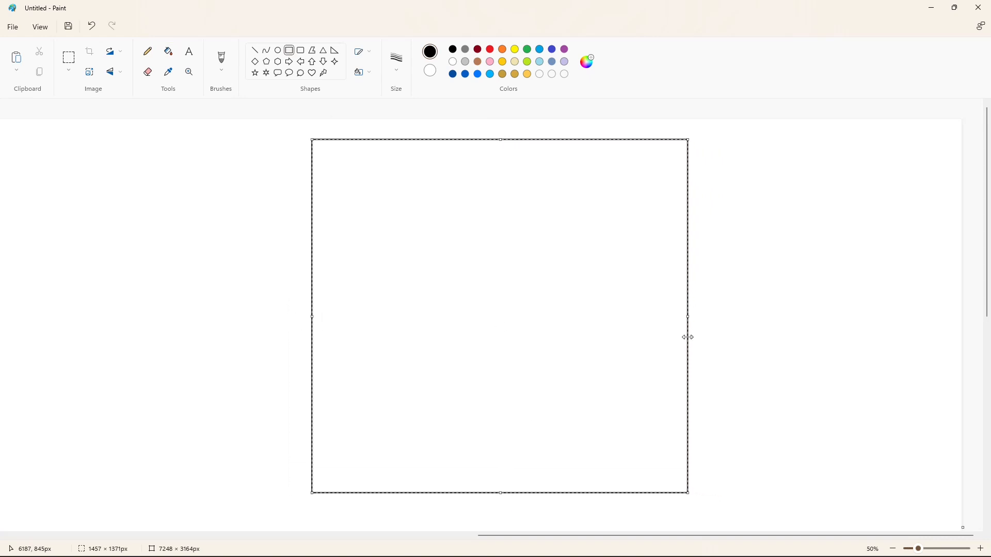
click(755, 344)
Step: Draw a second rectangle inside the first and adjust its sides to about 1381 × 1289 px with even margins
drag(334, 160, 681, 475)
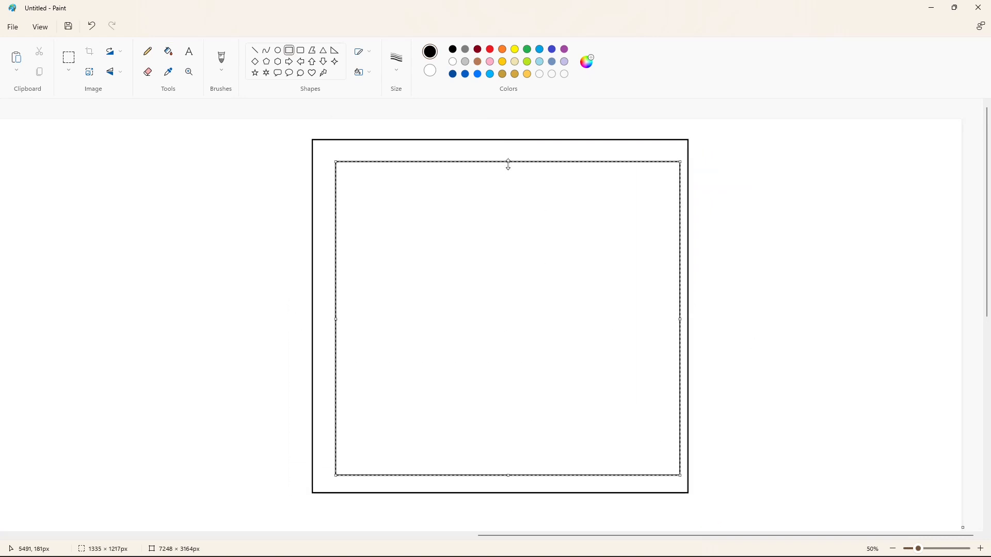
drag(507, 163, 508, 149)
drag(510, 476, 513, 482)
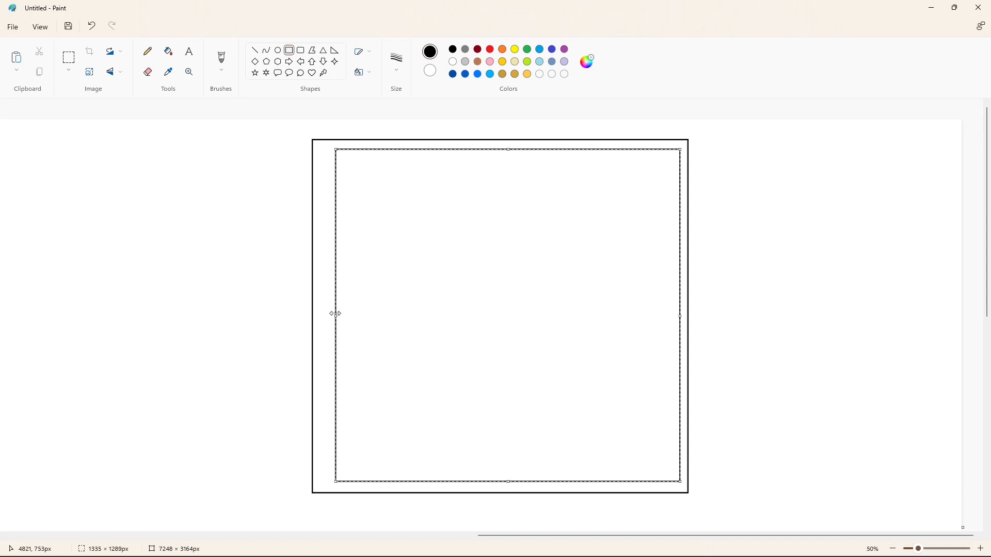
drag(335, 314, 326, 315)
drag(681, 321, 679, 324)
drag(326, 319, 322, 319)
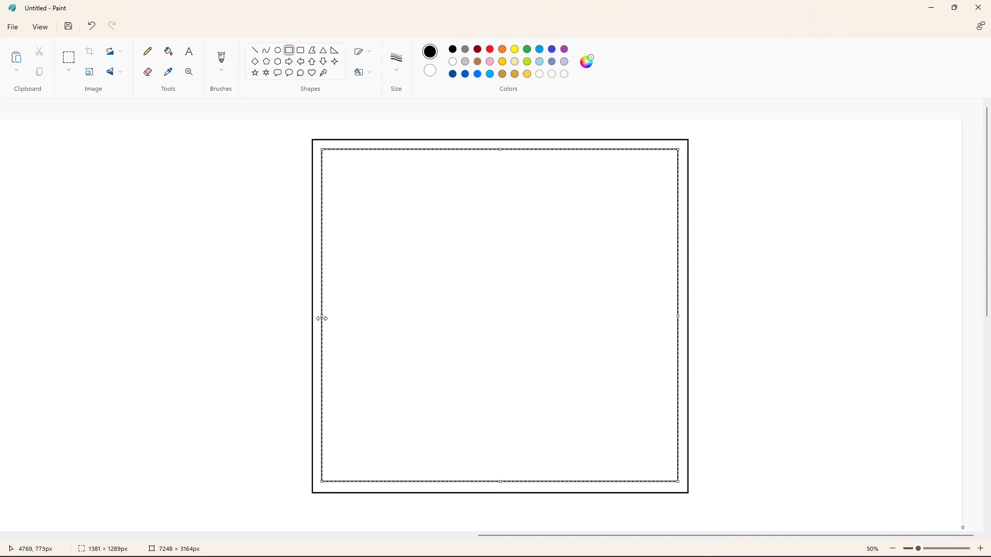
click(756, 381)
Step: Try a black fill on the outer rectangle's edge, and undo it together with both rectangles
click(170, 51)
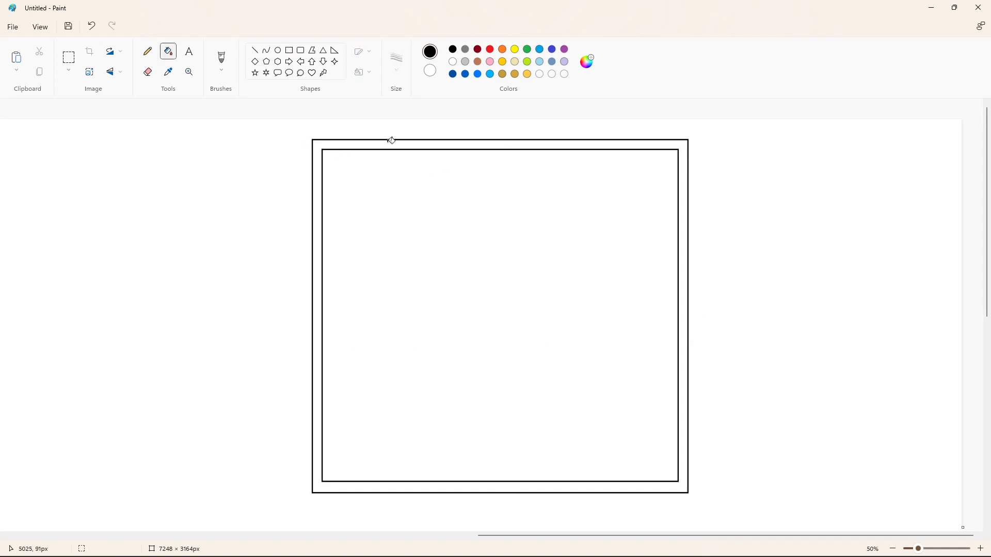
click(398, 140)
key(ctrl+z)
key(ctrl+z)
key(ctrl+z)
Step: Draw a rectangle about 1473 × 1263 px on the blank canvas area, greatly thicken its outline, and colour it purple
drag(301, 158, 681, 483)
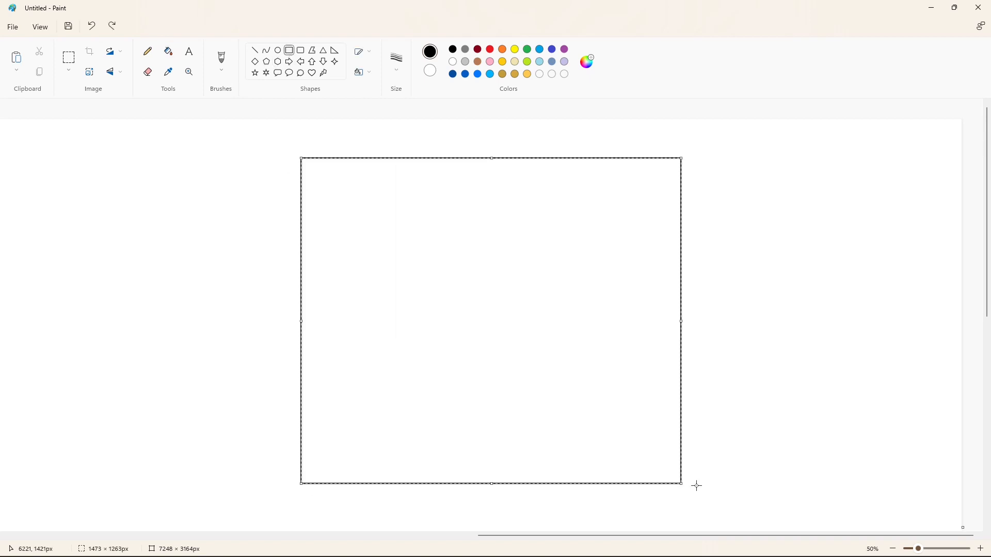
key(ctrl+plus)
key(ctrl+plus)
key(ctrl+plus)
key(ctrl+plus)
key(ctrl+plus)
key(ctrl+plus)
key(ctrl+plus)
key(ctrl+plus)
key(ctrl+plus)
key(ctrl+plus)
key(ctrl+plus)
key(ctrl+plus)
key(ctrl+plus)
key(ctrl+plus)
key(ctrl+plus)
key(ctrl+plus)
key(ctrl+plus)
key(ctrl+plus)
key(ctrl+plus)
key(ctrl+plus)
click(564, 49)
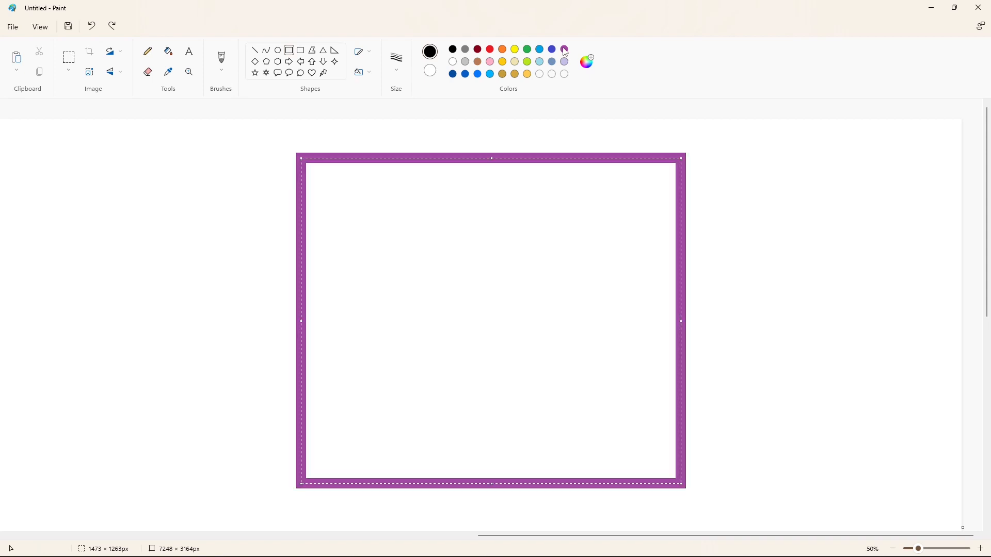
Step: Adjust all four sides of the purple rectangle to make it slightly narrower and taller, and colour its thick outline black
drag(681, 321, 683, 324)
drag(492, 158, 493, 145)
drag(493, 484, 493, 488)
drag(302, 317, 317, 316)
click(452, 49)
key(Escape)
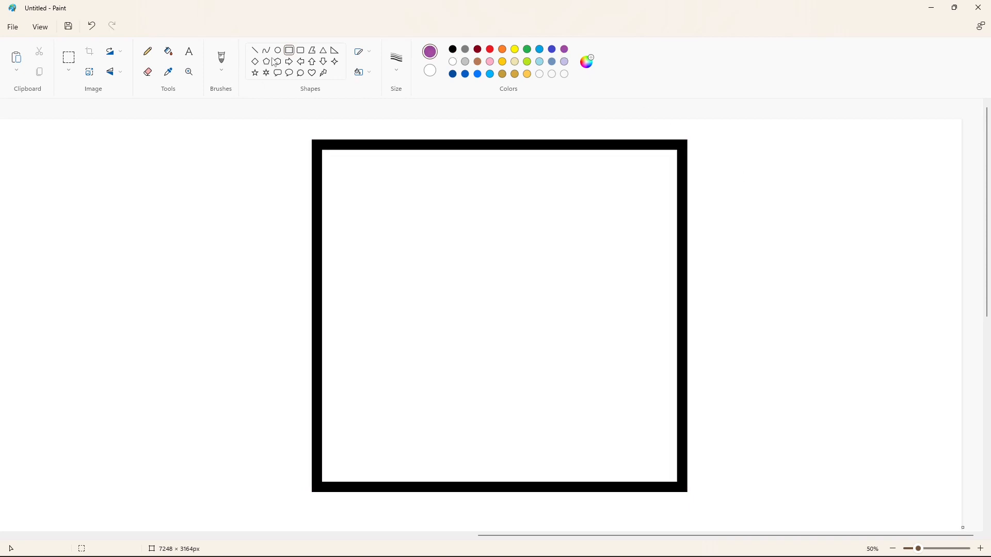
Step: Draw a thick purple circle and place it on the blank area left of the black frame
click(277, 50)
drag(526, 150, 671, 299)
drag(598, 227, 605, 220)
mouse_move(537, 292)
mouse_down()
mouse_move(559, 273)
mouse_move(633, 280)
mouse_move(147, 282)
mouse_up()
click(699, 412)
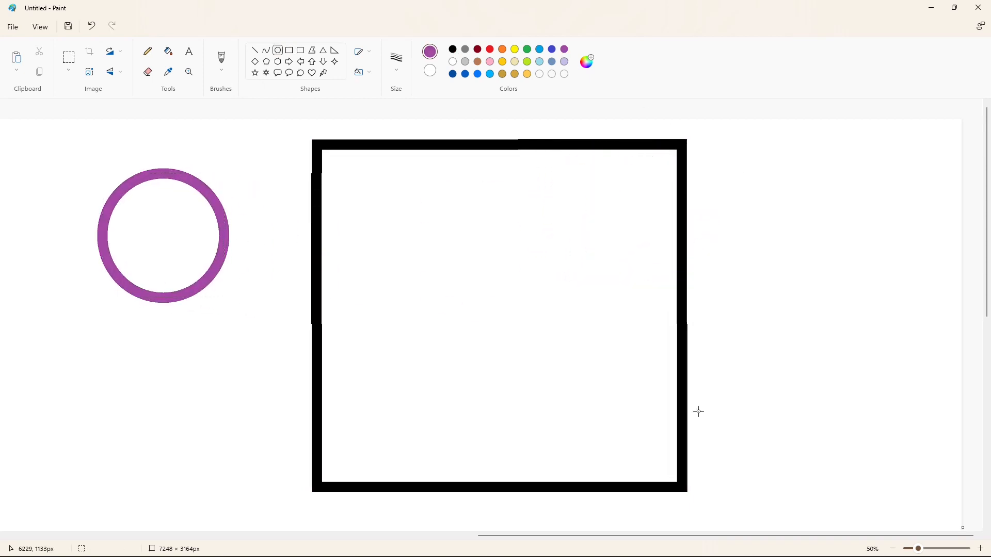
Step: Cut the purple ring with a horizontal and a vertical thick white line, separating its upper-left arc with straight inner ends
scroll(427, 244, up, 2)
drag(302, 244, 416, 244)
click(452, 62)
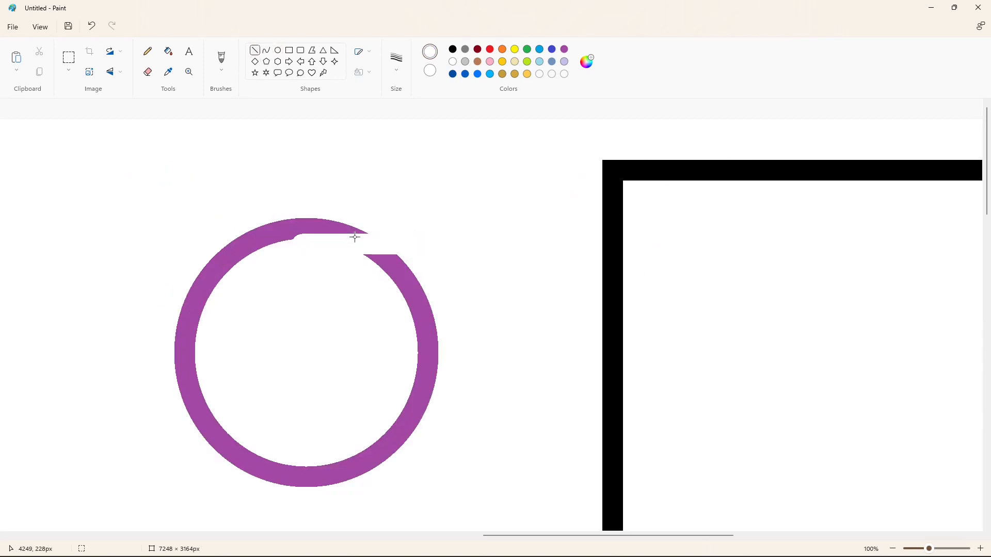
key(ctrl+z)
drag(311, 247, 411, 251)
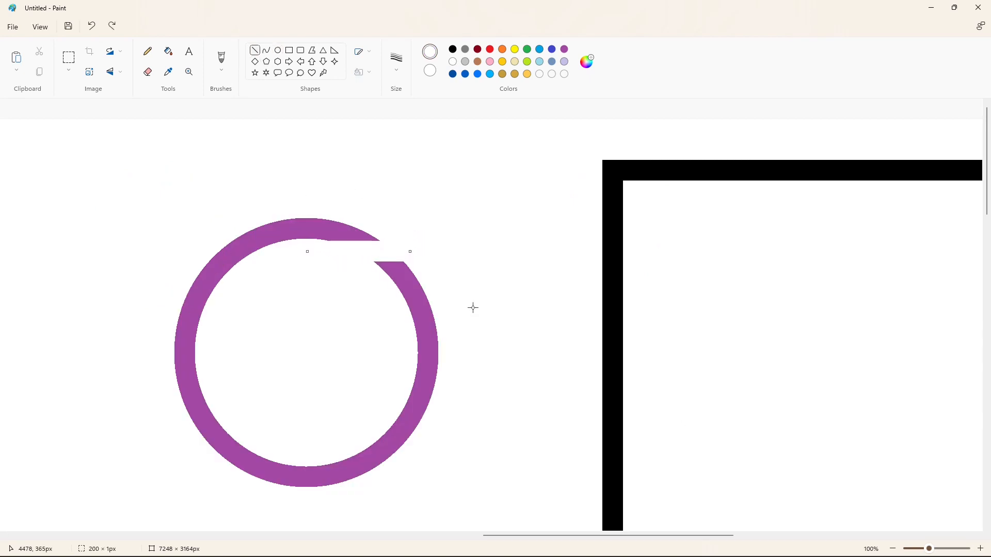
drag(206, 360, 206, 447)
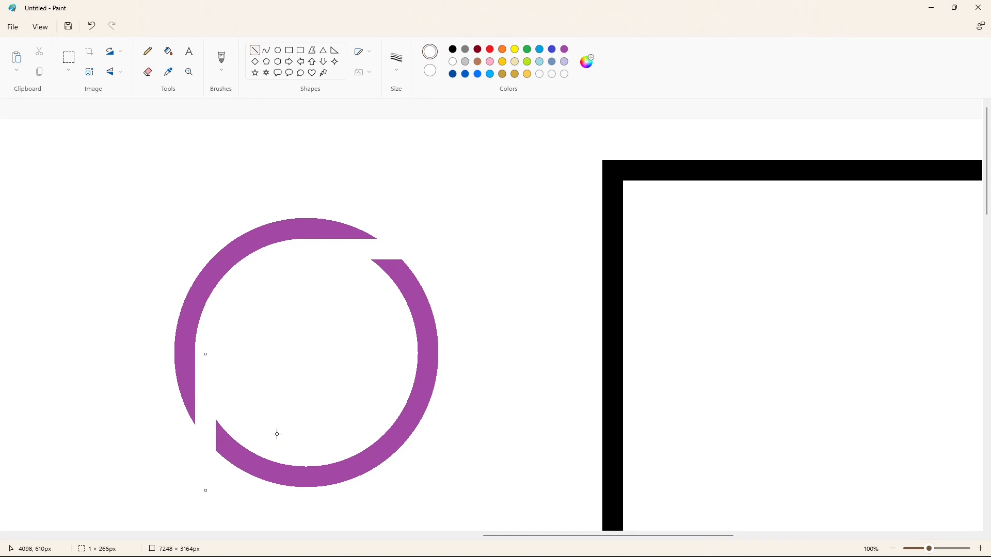
click(409, 280)
Step: Duplicate the ring's upper-left arc, flip the duplicate horizontally, and align it with the frame's upper-right corner
click(69, 58)
drag(407, 202, 72, 512)
click(39, 51)
drag(558, 535, 766, 535)
click(16, 57)
click(69, 68)
click(95, 156)
click(114, 72)
click(126, 110)
drag(134, 135, 418, 171)
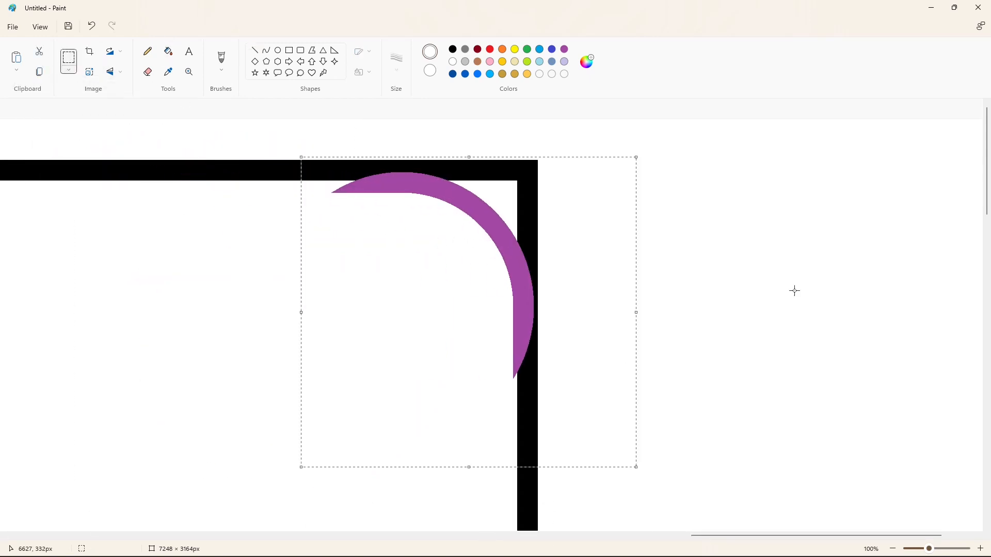
key(Up)
key(Up)
key(Up)
key(Up)
key(Up)
key(Up)
key(Up)
key(Up)
key(Up)
key(Up)
key(Up)
key(Up)
key(Up)
key(Up)
key(Up)
key(Up)
key(Up)
key(Up)
key(Up)
key(Up)
click(793, 290)
Step: Fill the square corner outside the upper-right arc with white, and fill the arc with black
click(168, 51)
click(518, 171)
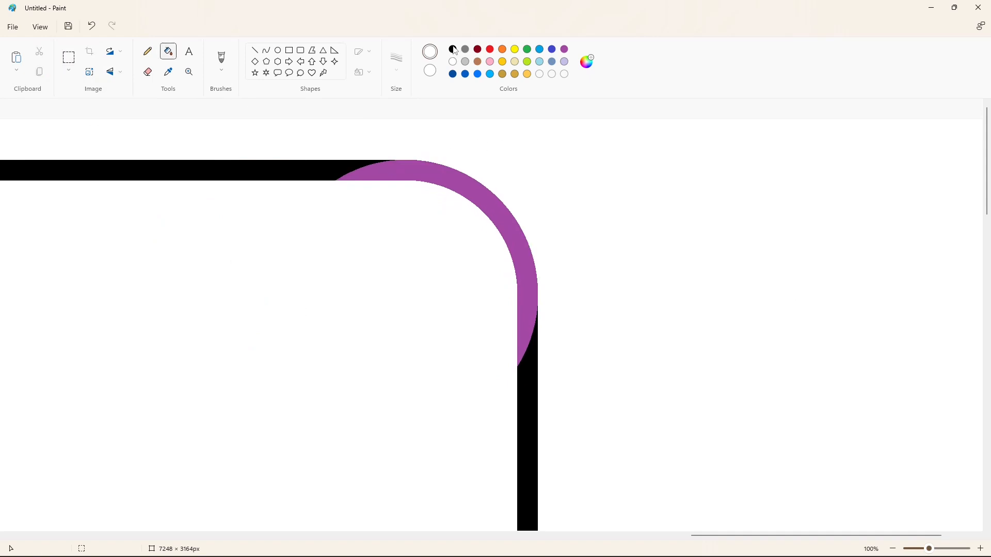
click(453, 49)
click(508, 227)
Step: Paste another copy of the purple arc and align it with the frame's upper-left corner
click(894, 548)
click(979, 548)
drag(496, 535, 573, 535)
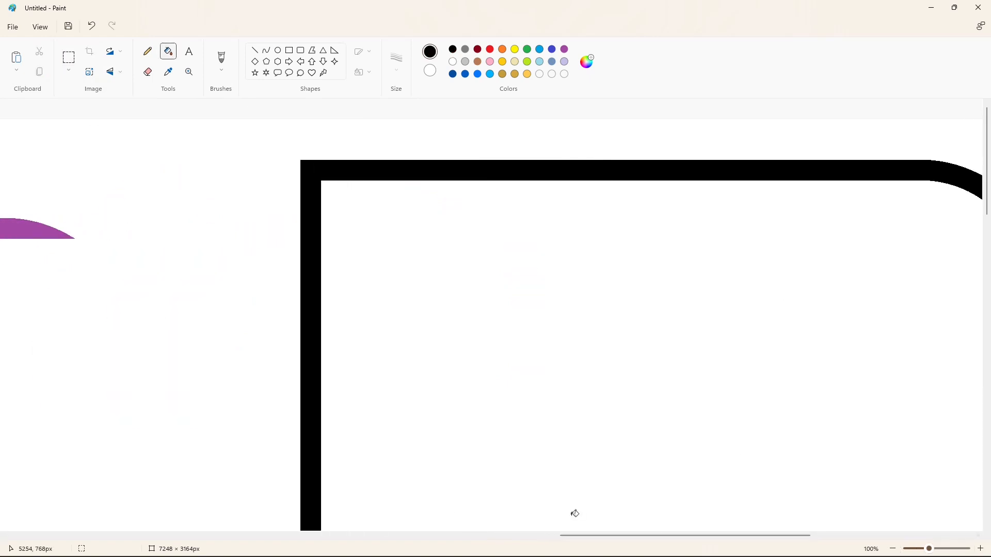
key(ctrl+v)
drag(218, 249, 395, 280)
key(Up)
key(Up)
key(Up)
key(Up)
key(Up)
key(Up)
key(Up)
key(Up)
click(624, 321)
Step: Paste another arc copy, flip it vertically, and fit it onto the frame's lower-left corner
scroll(624, 320, down, 7)
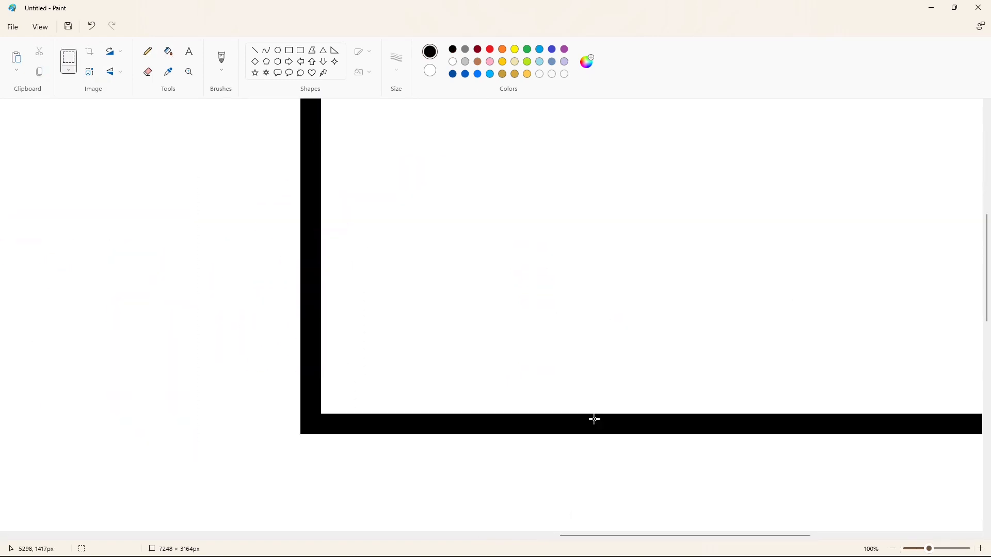
key(ctrl+v)
click(114, 71)
click(109, 92)
drag(22, 245, 199, 265)
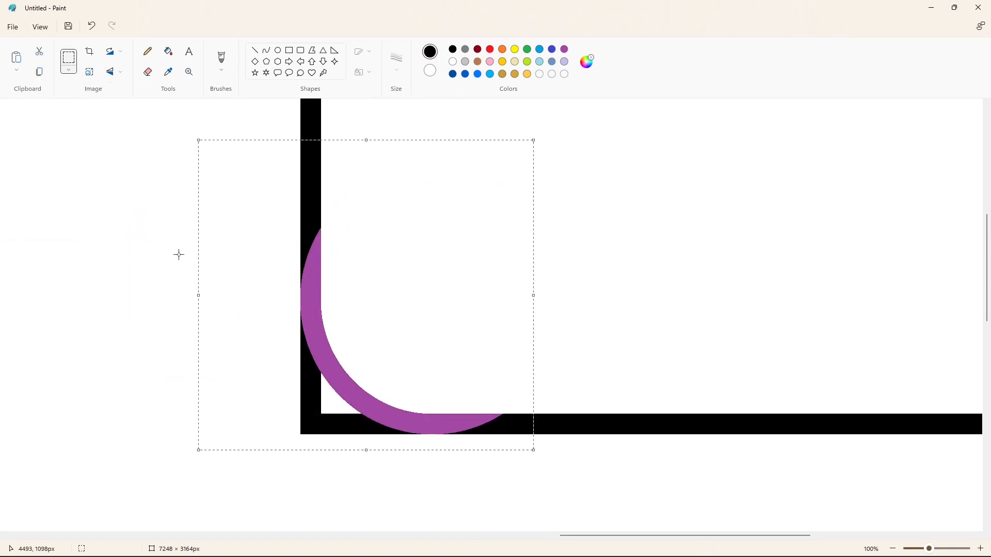
Step: Paste another arc copy, flip it both vertically and horizontally, and align it with the frame's lower-right corner
drag(568, 535, 695, 535)
key(ctrl+v)
click(114, 71)
click(110, 106)
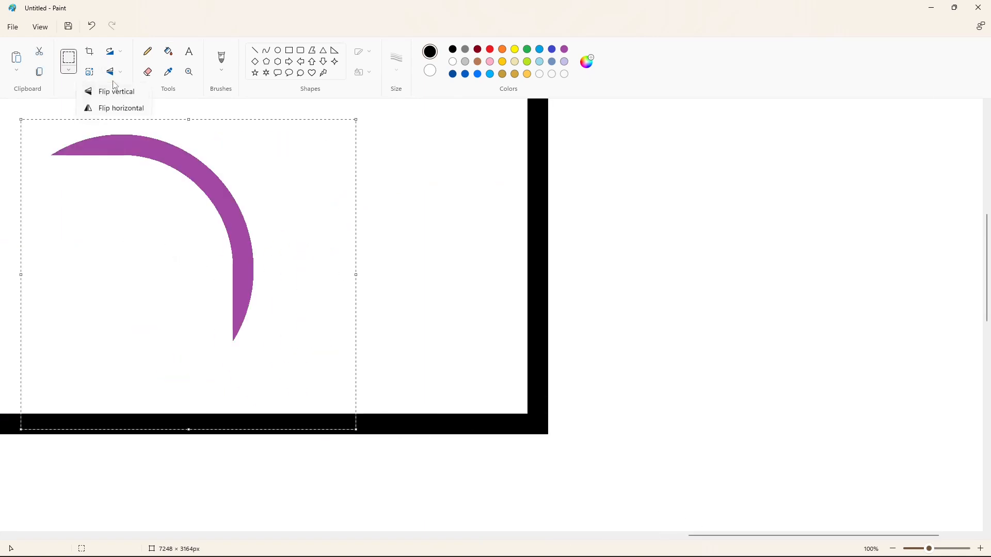
drag(204, 234, 490, 323)
key(Right)
key(Right)
key(Right)
key(Right)
key(Right)
key(Right)
key(Right)
key(Right)
key(Right)
key(Right)
key(Right)
key(Right)
key(Right)
key(Right)
key(Right)
key(Right)
key(Right)
key(Right)
key(Down)
key(Down)
key(Down)
key(Down)
key(Down)
key(Down)
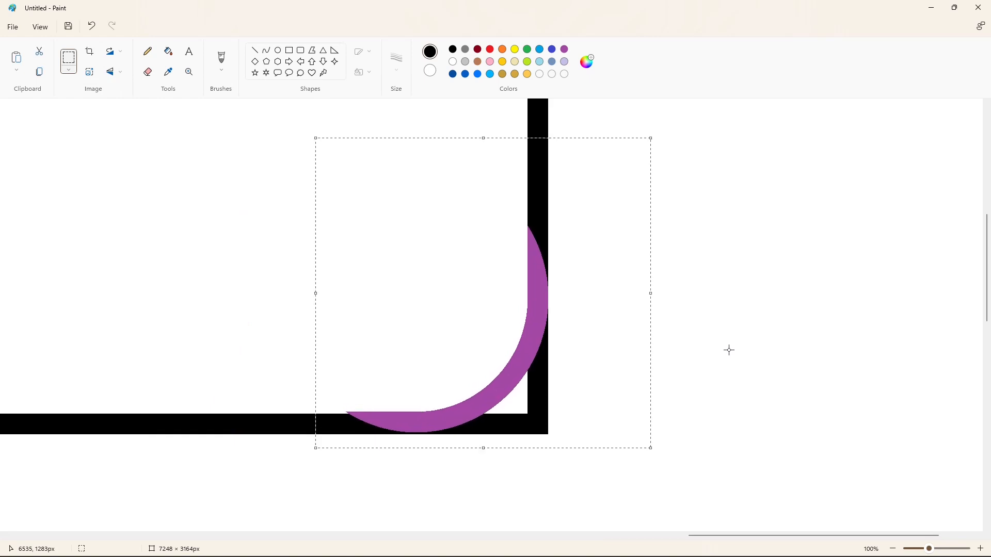
click(728, 350)
Step: Fill the three remaining square corners outside the purple arcs with white
scroll(729, 350, down, 2)
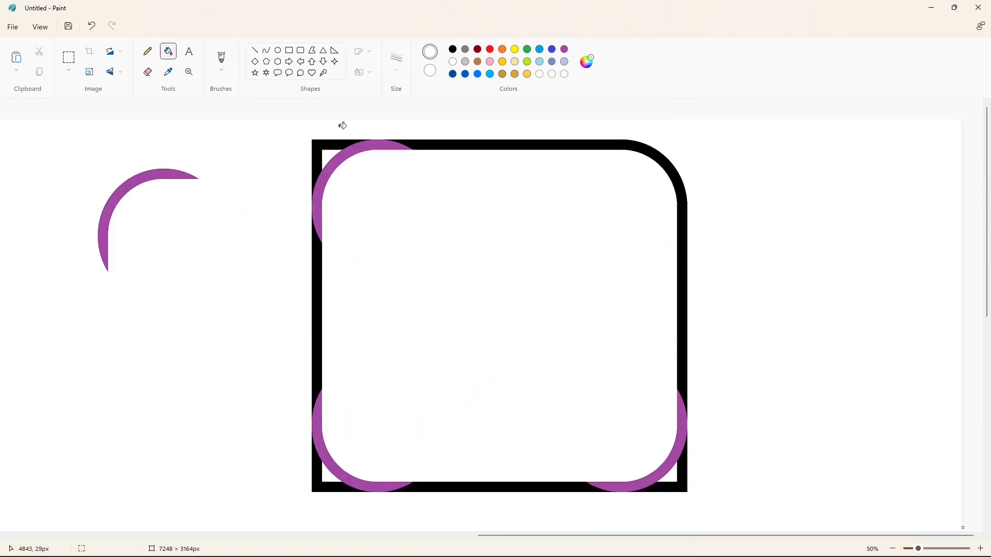
click(341, 145)
click(684, 488)
click(316, 487)
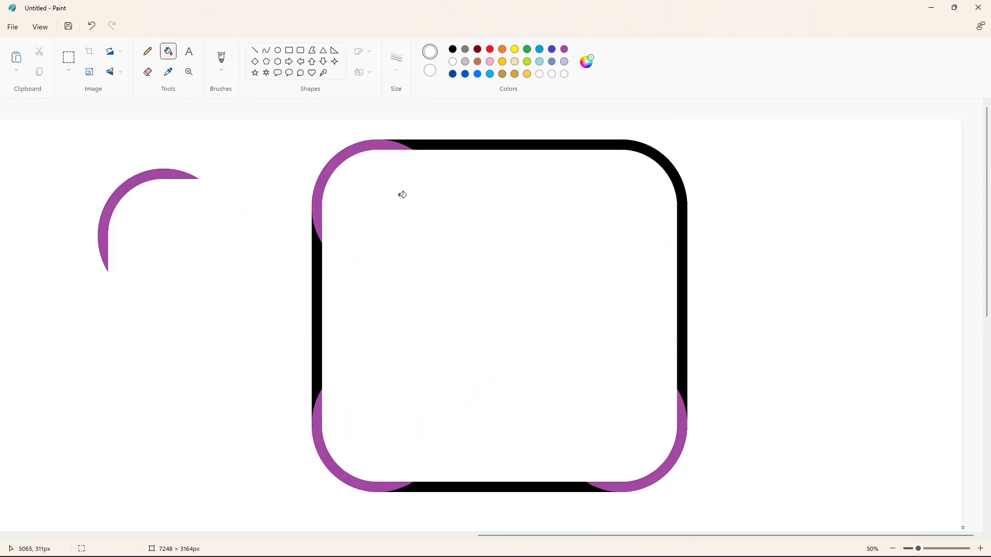
Step: Fill the frame's three purple corner arcs with black, and fill the spare purple arc beside it with white
click(679, 414)
click(377, 142)
click(321, 427)
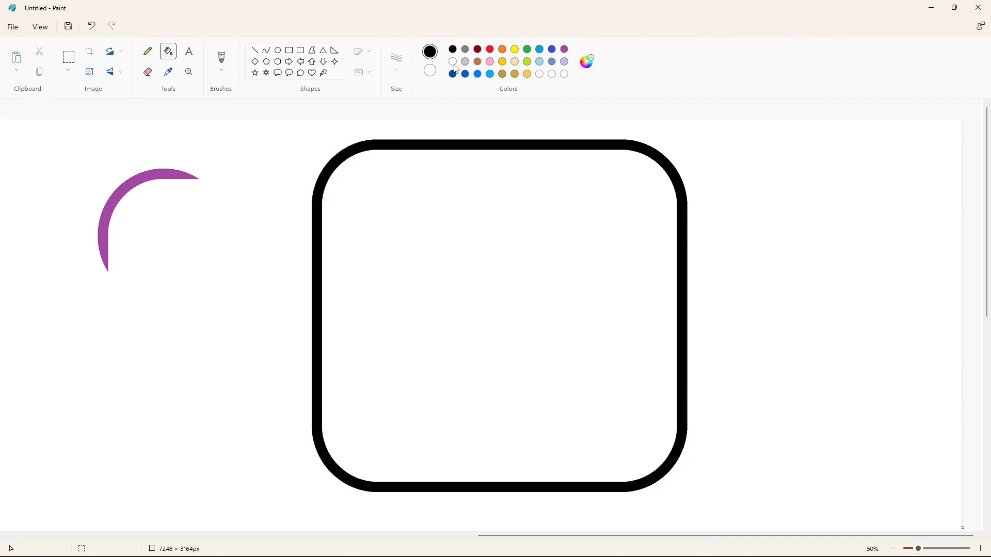
click(453, 62)
click(135, 176)
Step: Draw a thin black circle about 923 × 931 px and place it over the frame's upper-left corner
click(277, 50)
click(396, 59)
click(398, 137)
click(453, 49)
drag(265, 189, 502, 429)
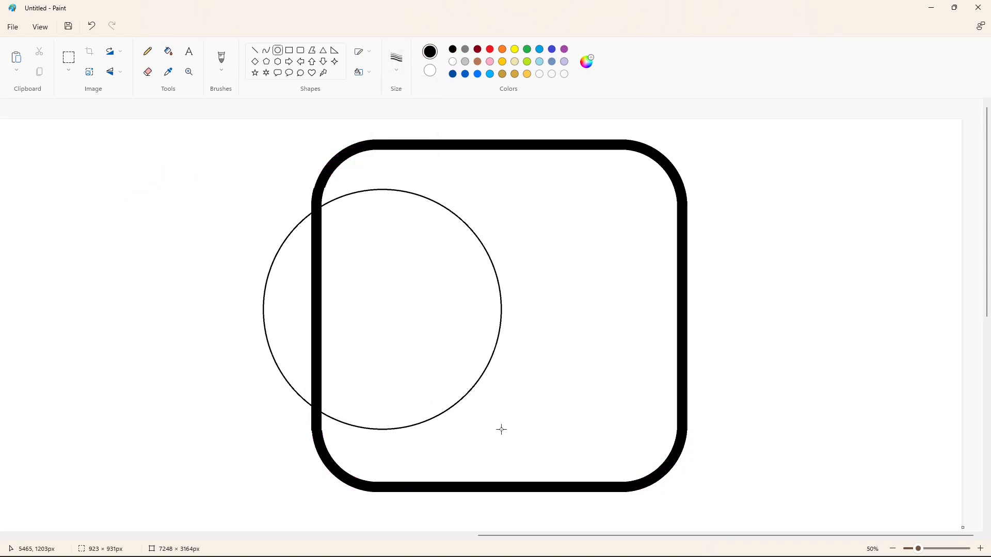
mouse_move(402, 348)
mouse_down()
mouse_move(402, 305)
mouse_move(386, 297)
mouse_up()
Step: Adjust the circle's sides into an oval about 973 × 895 px whose upper edge slightly overlaps the frame's top
drag(489, 256, 499, 255)
drag(251, 256, 259, 257)
drag(378, 377, 377, 366)
drag(263, 253, 255, 250)
drag(376, 135, 372, 139)
drag(497, 253, 490, 253)
drag(373, 140, 374, 135)
drag(491, 253, 507, 252)
drag(380, 135, 382, 138)
drag(254, 249, 257, 250)
mouse_move(381, 366)
mouse_down()
mouse_move(380, 354)
mouse_move(381, 368)
mouse_up()
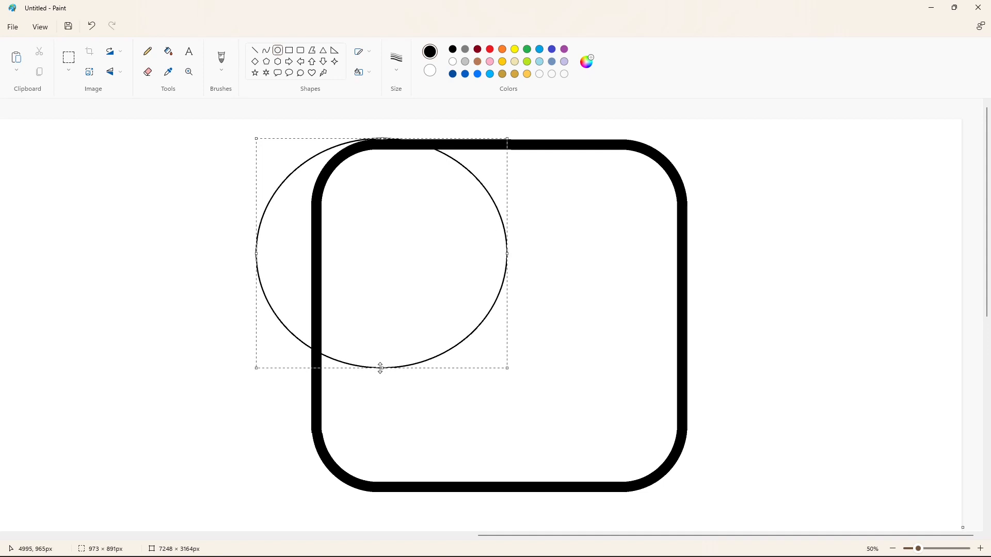
drag(381, 138, 379, 136)
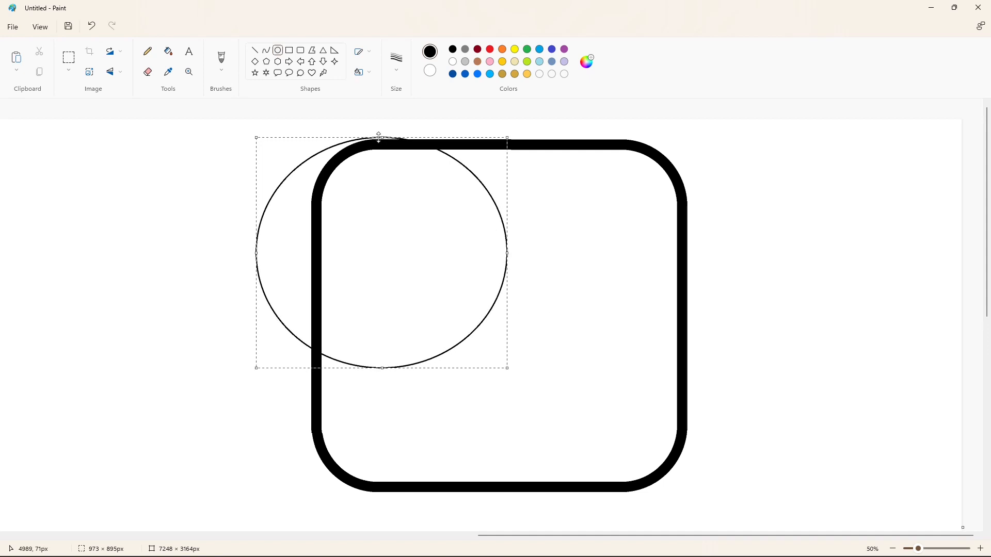
Step: Draw a second oval about 619 × 649 px inside the first, and fill the crescent between them outside the frame with black
click(553, 225)
drag(289, 226, 449, 393)
mouse_move(315, 301)
mouse_down()
mouse_move(325, 254)
mouse_move(318, 262)
mouse_up()
drag(371, 187, 371, 185)
drag(356, 237, 358, 238)
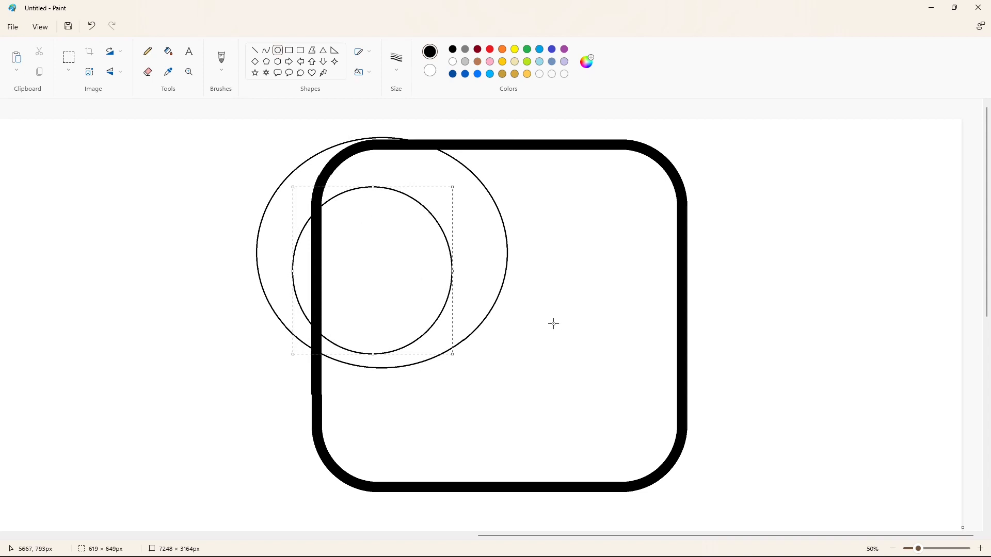
click(169, 52)
click(292, 200)
Step: Separate the oval outlines inside the frame from its border with short white lines, and fill both outlines with white
key(ctrl+plus)
drag(493, 536, 585, 536)
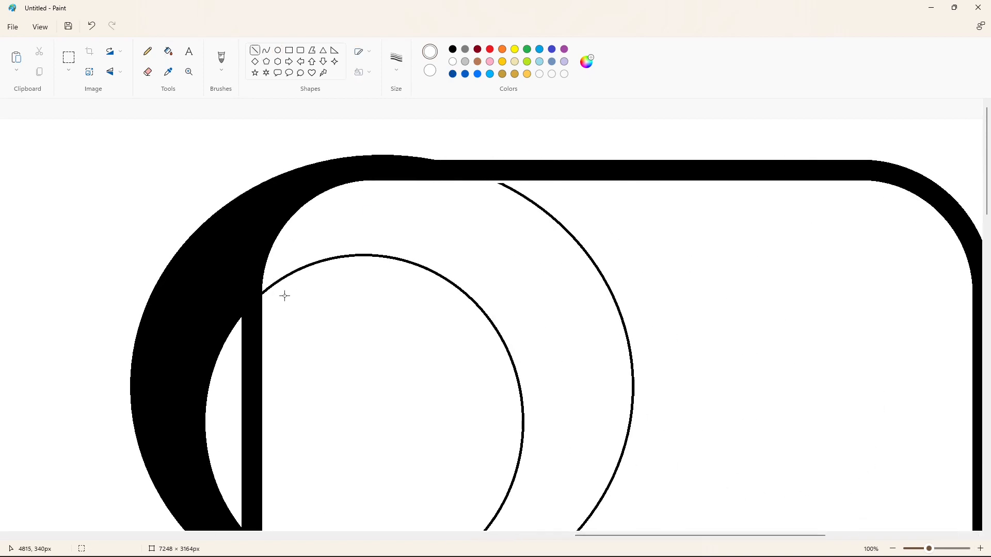
scroll(342, 328, down, 4)
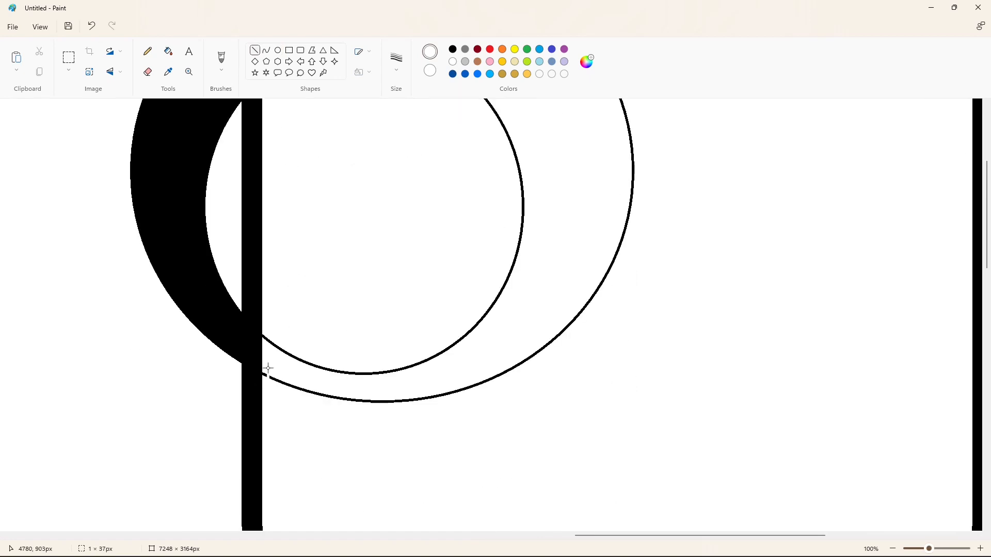
scroll(691, 448, up, 4)
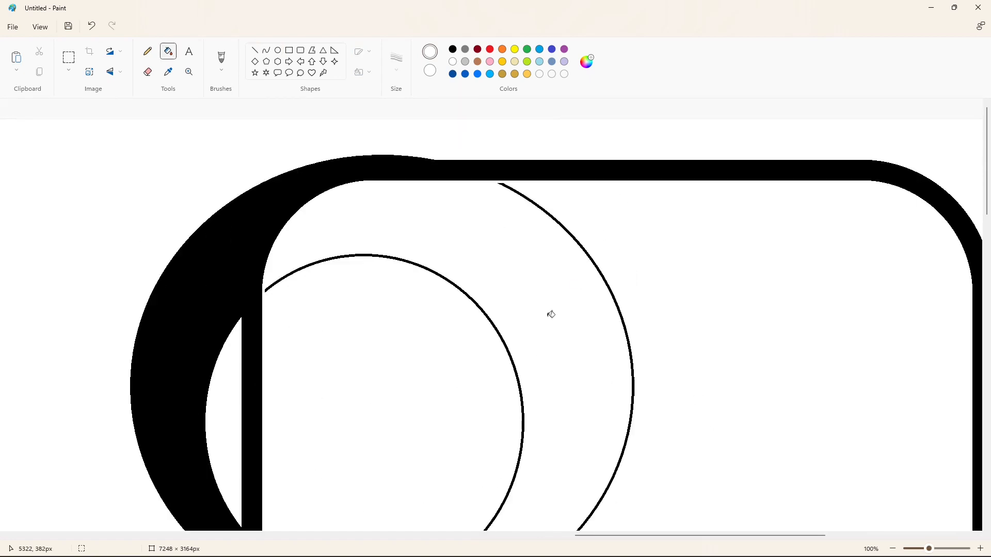
click(601, 274)
click(495, 330)
scroll(723, 376, down, 1)
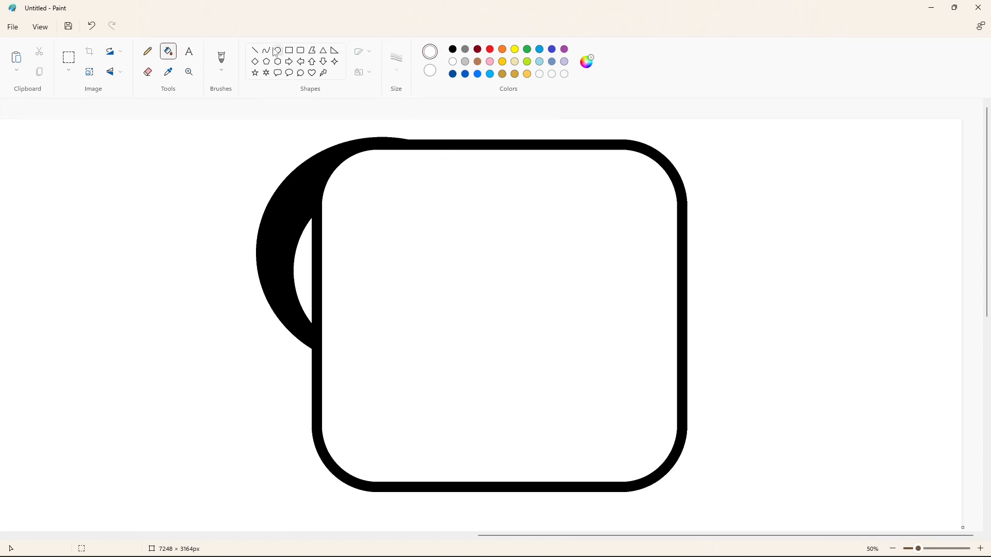
drag(439, 149, 481, 297)
drag(463, 198, 492, 177)
drag(501, 222, 515, 242)
key(ctrl+z)
Step: Draw a black curve descending from the frame's top edge, and a larger arched curve inside it starting at the left edge
drag(437, 150, 480, 294)
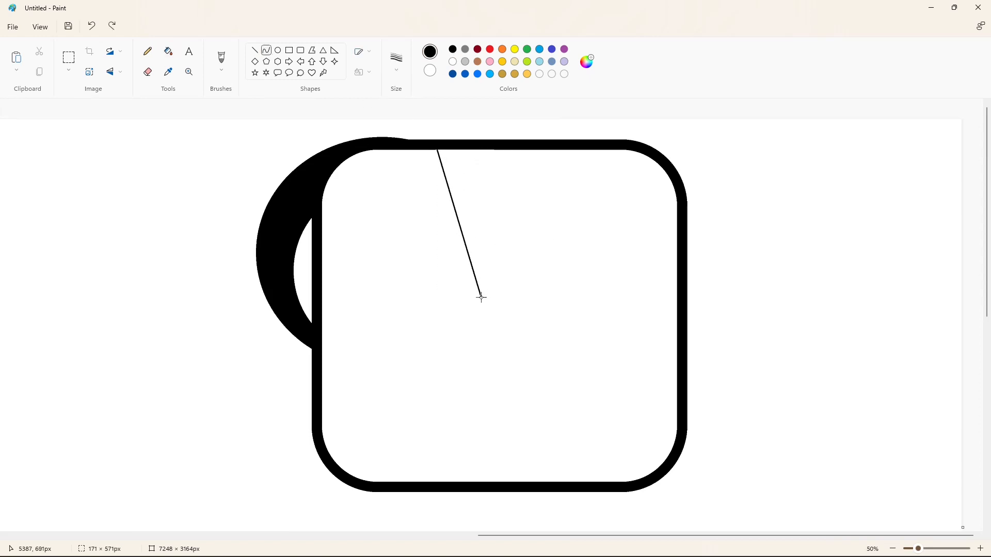
mouse_move(465, 222)
mouse_down()
mouse_move(484, 172)
mouse_move(516, 241)
mouse_up()
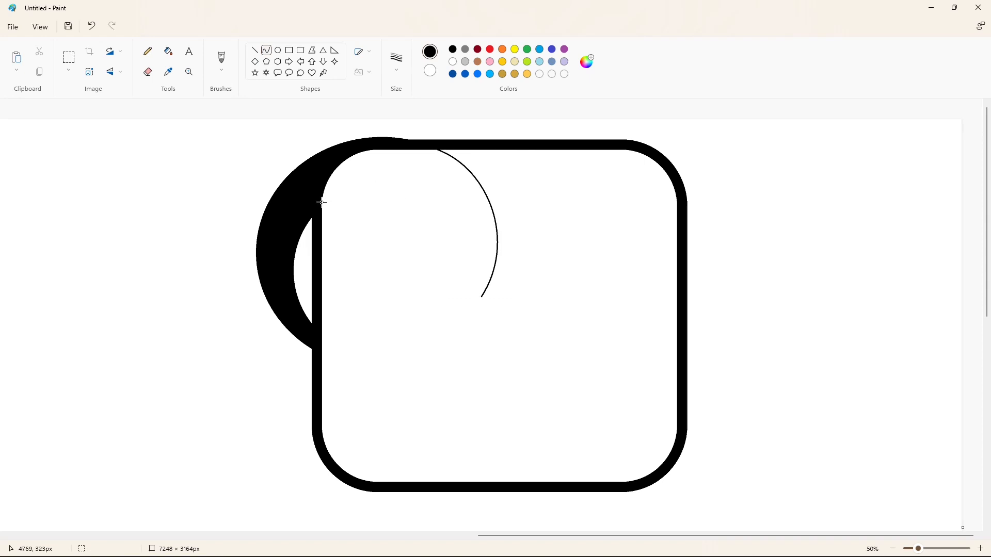
drag(321, 203, 462, 306)
drag(392, 251, 391, 131)
drag(461, 175, 522, 188)
click(604, 212)
Step: Extend the curves with short connecting lines, and draw an arched curve from there to the frame's right edge
drag(501, 300, 521, 295)
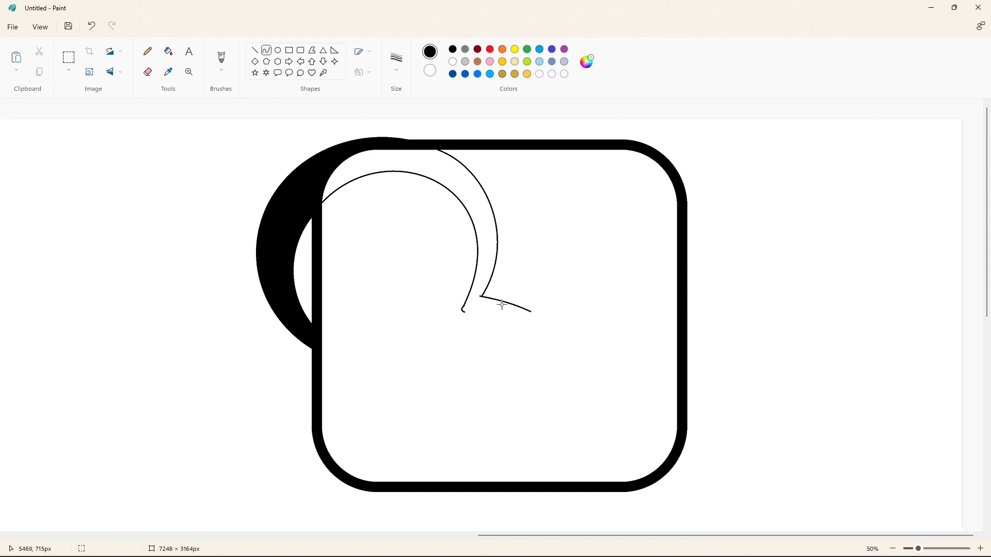
mouse_move(514, 329)
mouse_down()
mouse_move(547, 340)
mouse_move(511, 316)
mouse_move(677, 246)
mouse_up()
drag(597, 279, 595, 190)
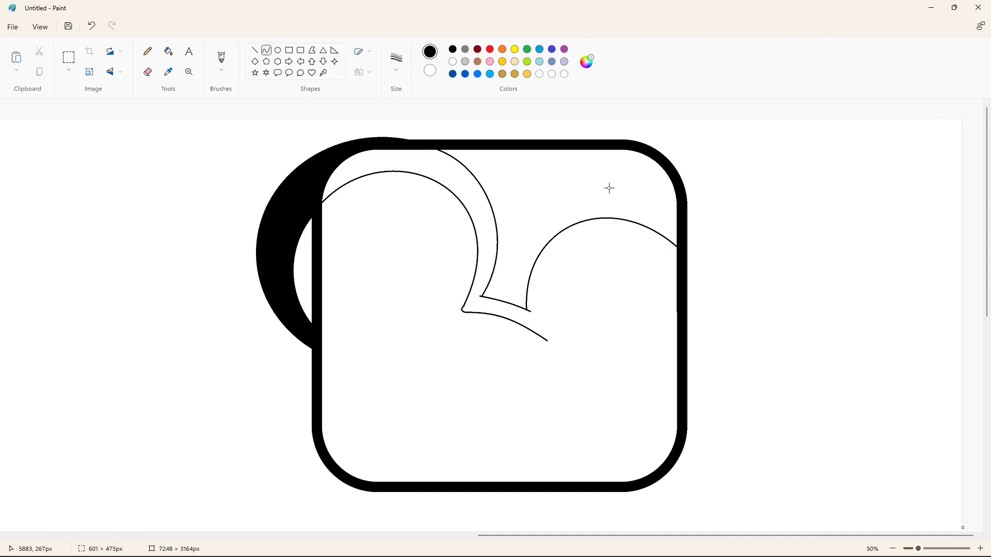
Step: Draw a smaller arched curve parallel to and inside the right-hand arch, ending at the frame's right edge
drag(552, 337, 677, 264)
mouse_move(612, 300)
mouse_down()
mouse_move(554, 257)
mouse_move(539, 258)
mouse_up()
drag(543, 252, 617, 206)
click(792, 242)
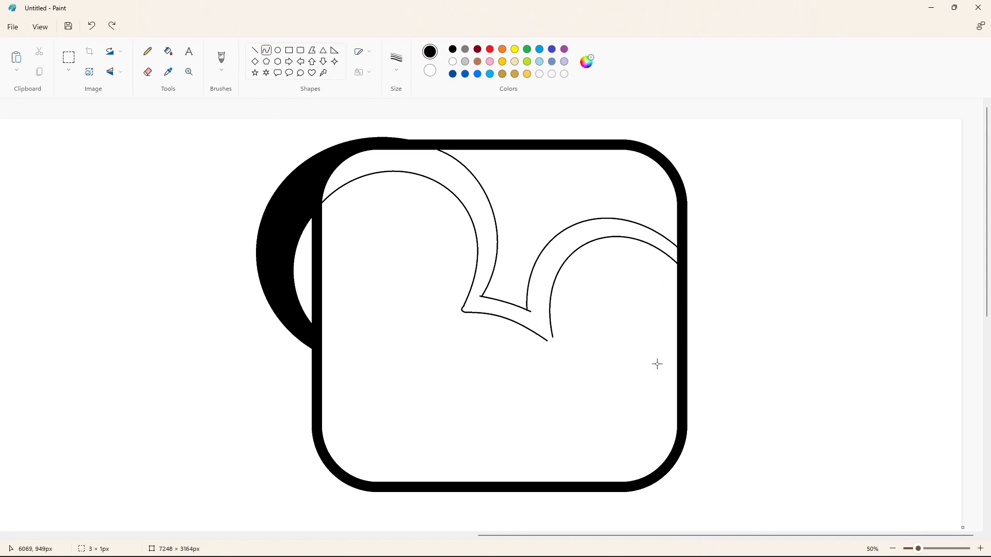
Step: Close the pointed tip below the right-hand arch, and fill the bands between the curves inside the frame with black
ctrl+scroll(657, 364, up, 3)
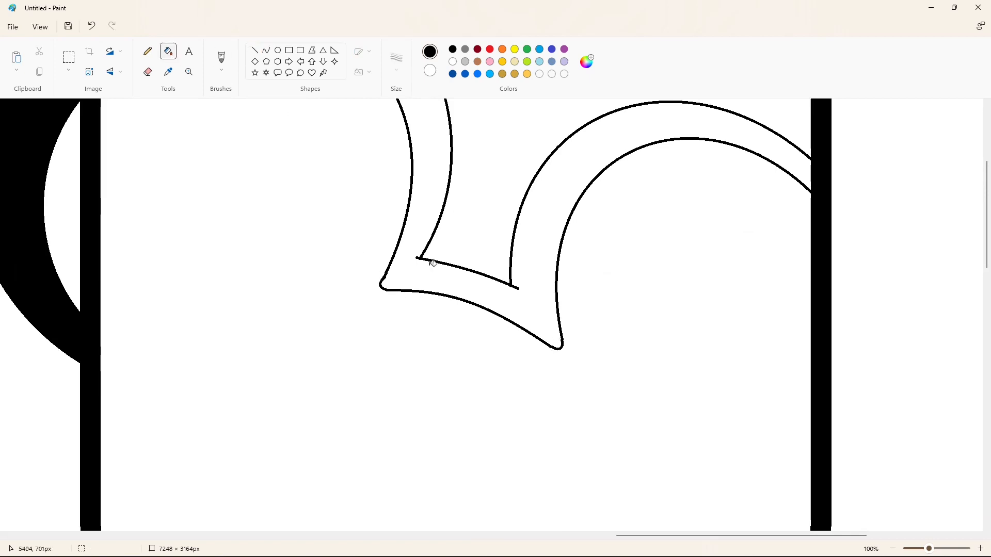
click(433, 263)
ctrl+scroll(542, 335, down, 2)
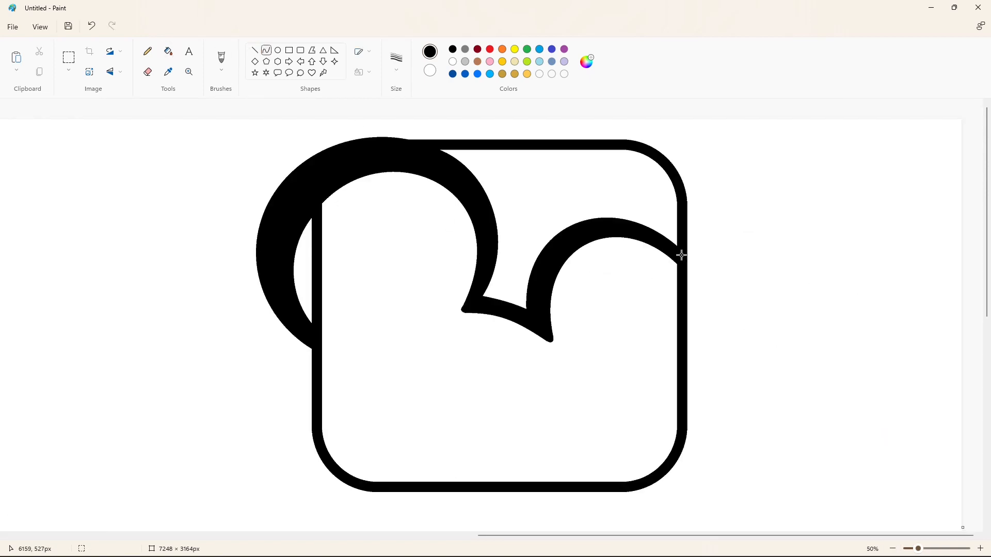
drag(686, 399, 736, 365)
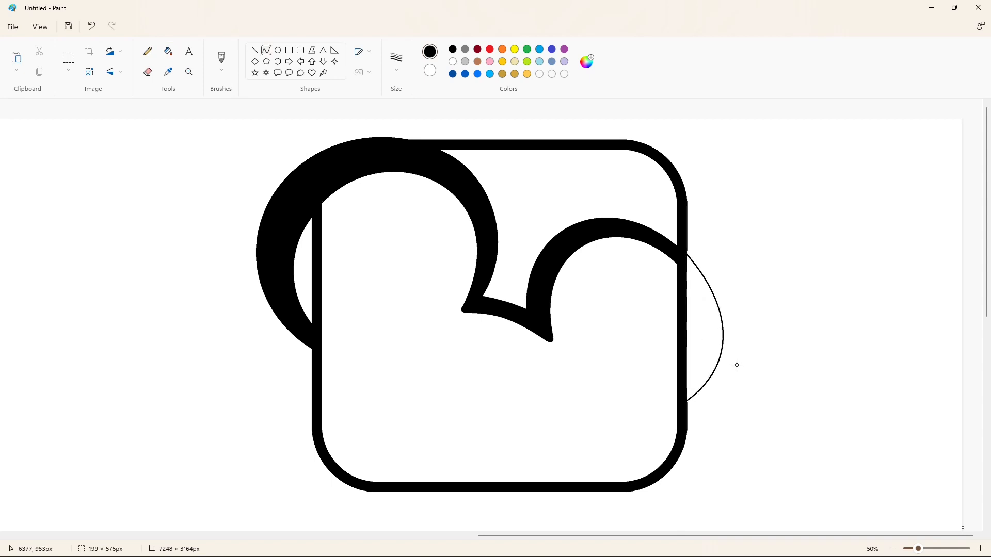
drag(687, 273, 686, 376)
drag(688, 330, 710, 299)
drag(710, 325, 712, 365)
click(713, 301)
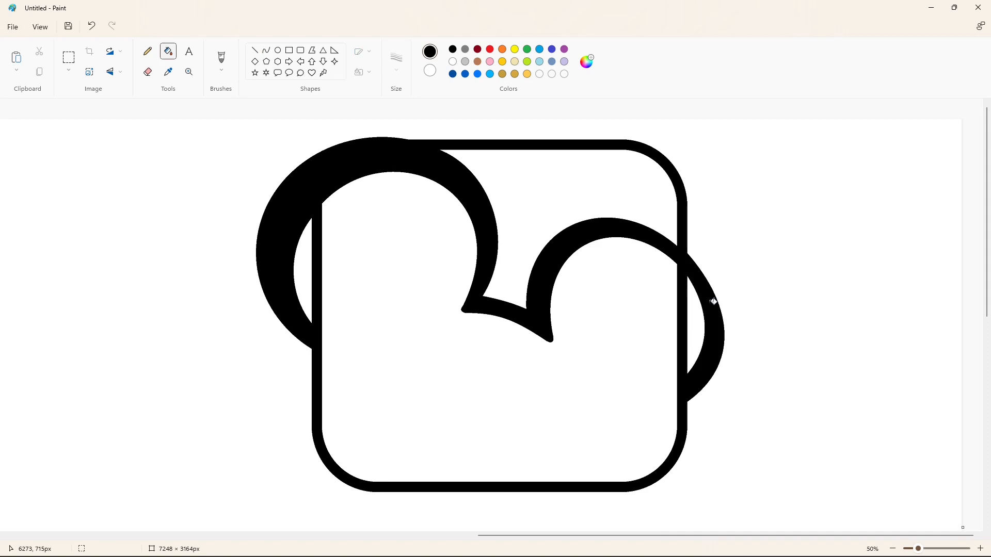
key(ctrl+z)
key(ctrl+z)
key(ctrl+z)
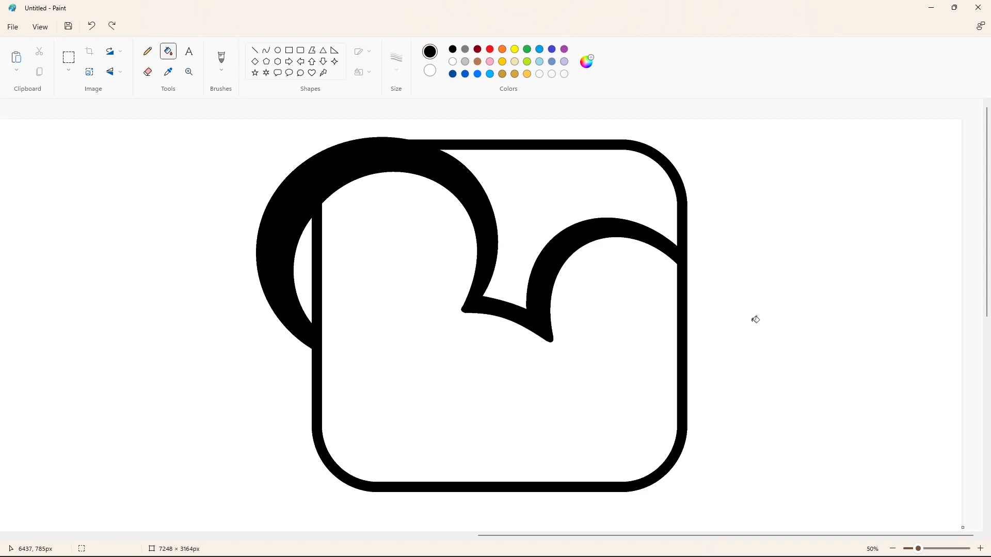
Step: Erase the section of the frame's right edge below the arch, and draw a black curve bulging outward across the gap
click(148, 72)
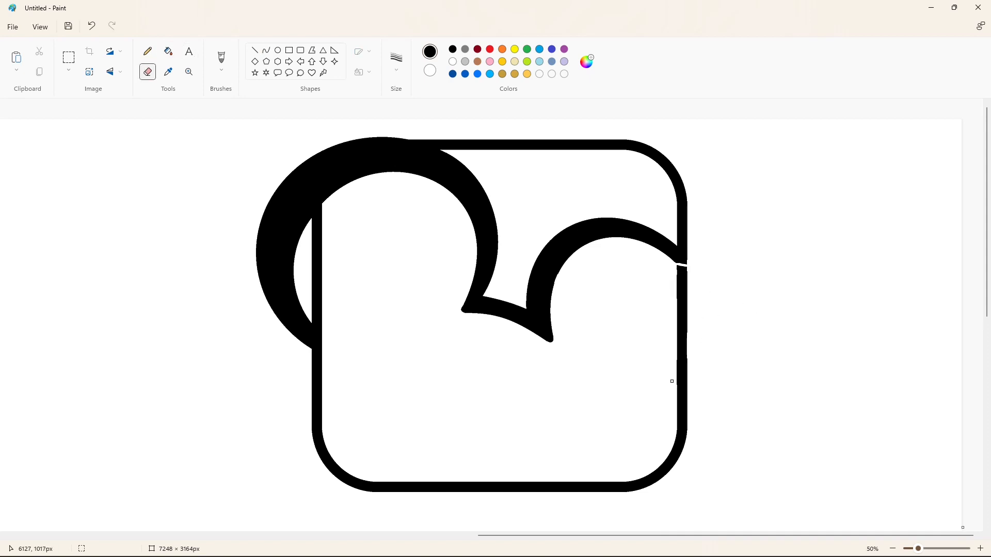
click(676, 296)
click(266, 50)
click(453, 49)
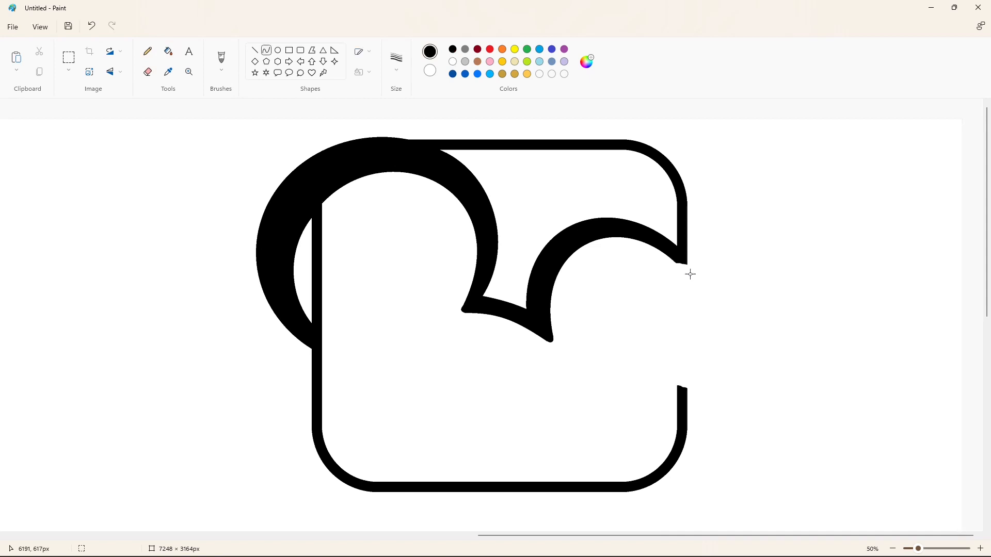
drag(687, 254, 685, 399)
drag(697, 346, 732, 311)
drag(733, 310, 732, 369)
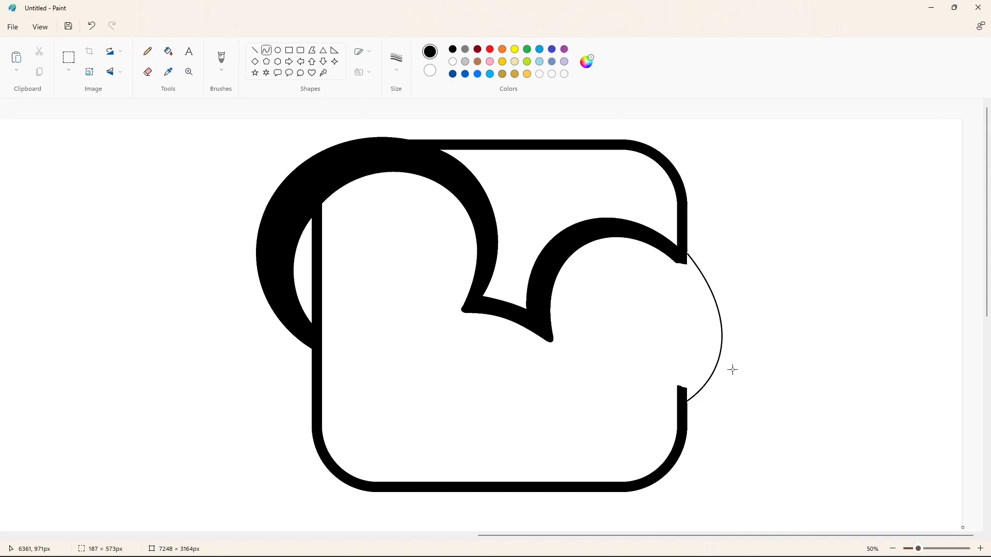
Step: Draw a black inner curve from the arch's lower edge around inside the bulge, ending inside the frame's lower part
drag(677, 263, 594, 388)
drag(640, 333, 740, 321)
drag(708, 369, 689, 435)
click(502, 215)
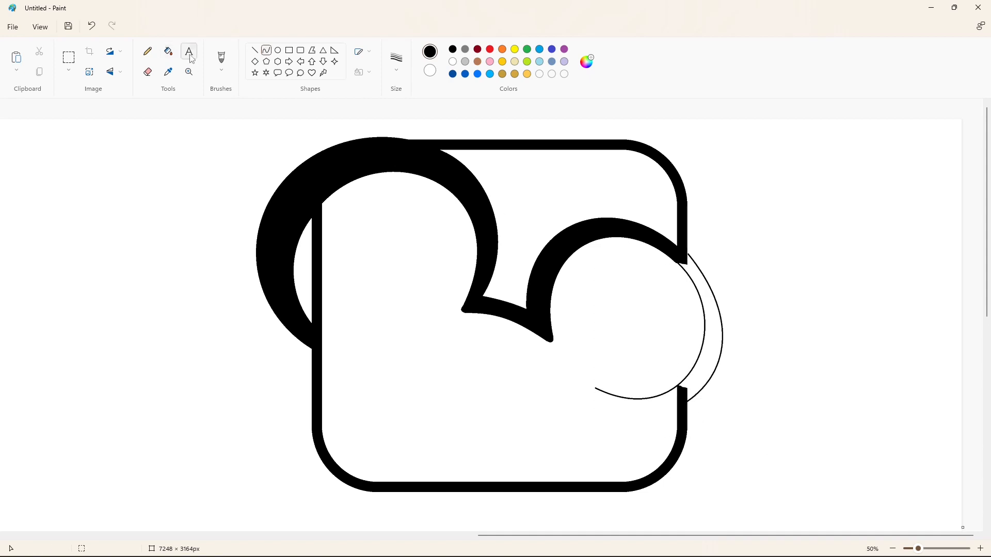
click(168, 51)
click(713, 357)
key(ctrl+z)
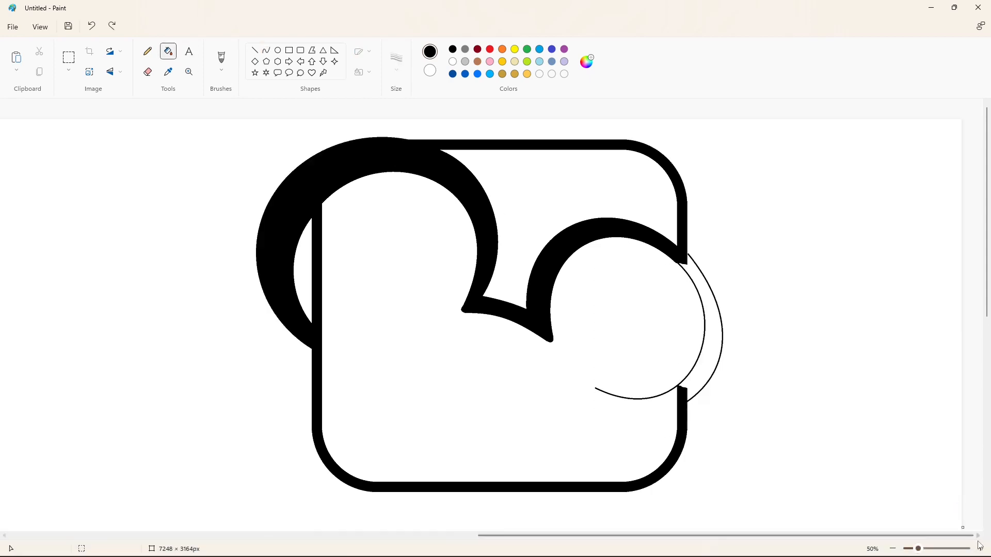
Step: Seal the gap between the outer bulging curve and the frame with a short line, and fill the band with black
click(980, 546)
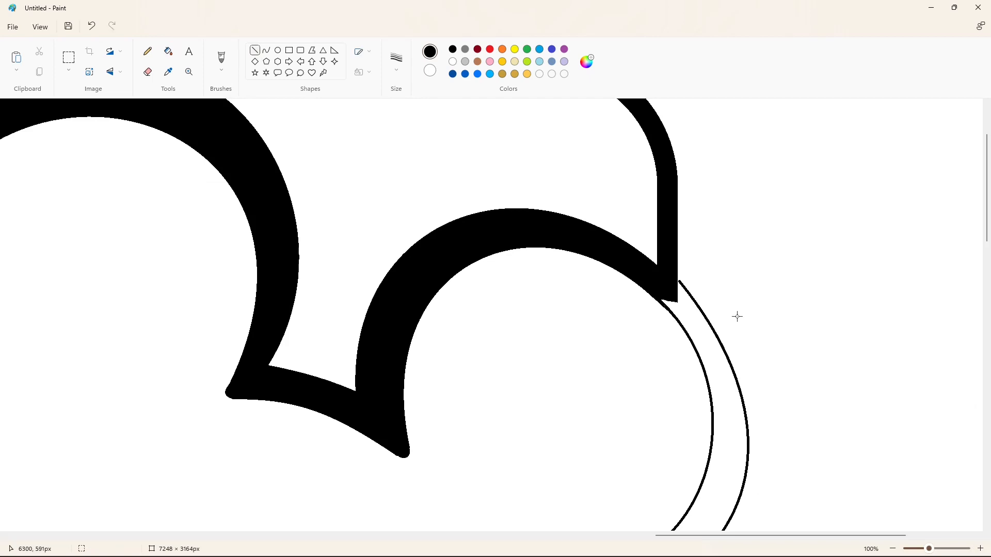
scroll(763, 382, down, 2)
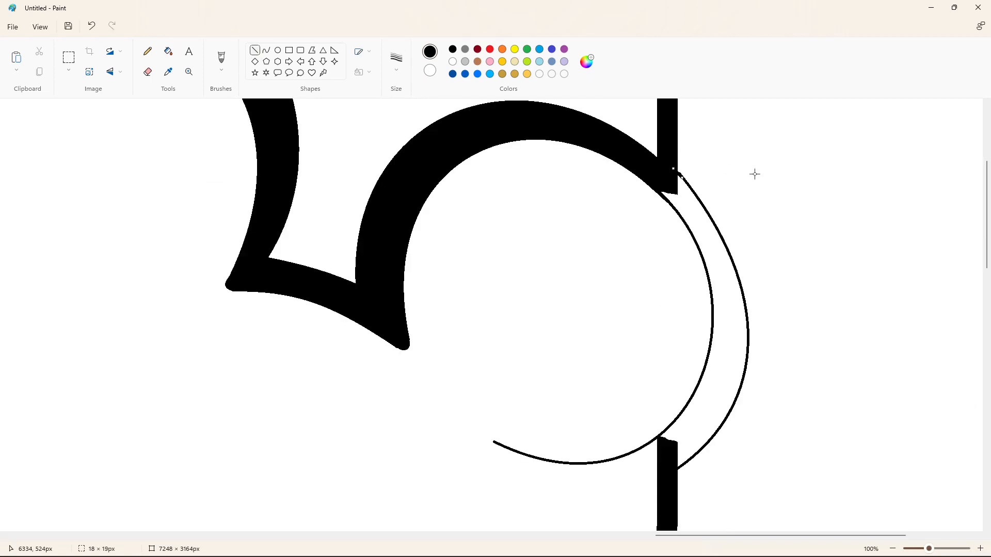
scroll(754, 174, up, 2)
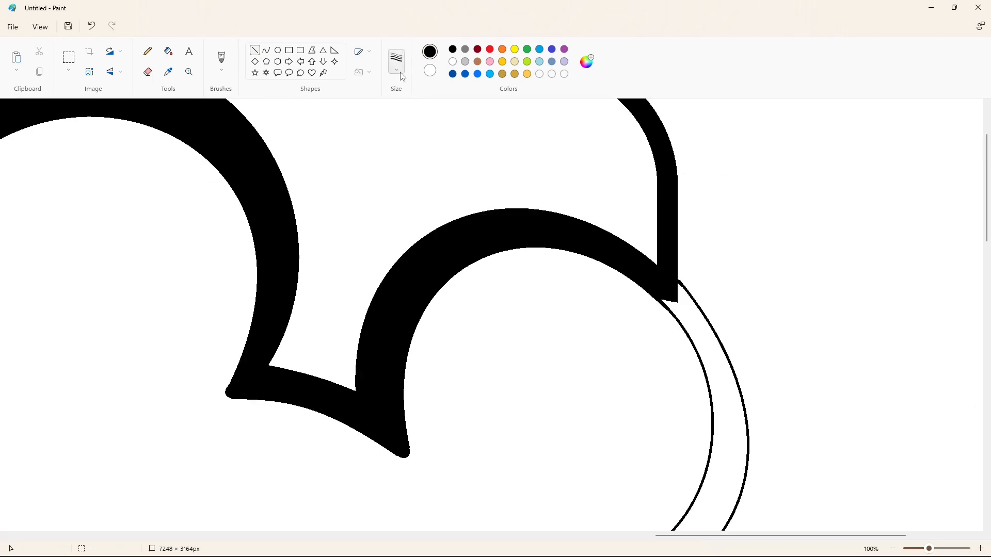
click(453, 49)
click(694, 320)
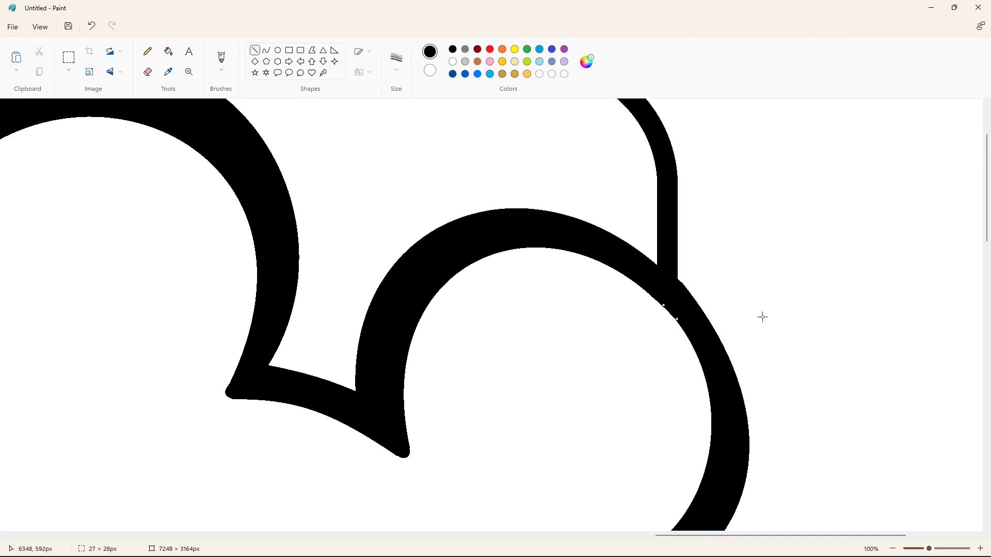
Step: Touch up the right-hand band in white where it joins the frame's edge
scroll(786, 356, down, 2)
click(455, 64)
scroll(706, 309, up, 2)
scroll(807, 382, down, 1)
scroll(807, 382, up, 1)
scroll(807, 383, down, 2)
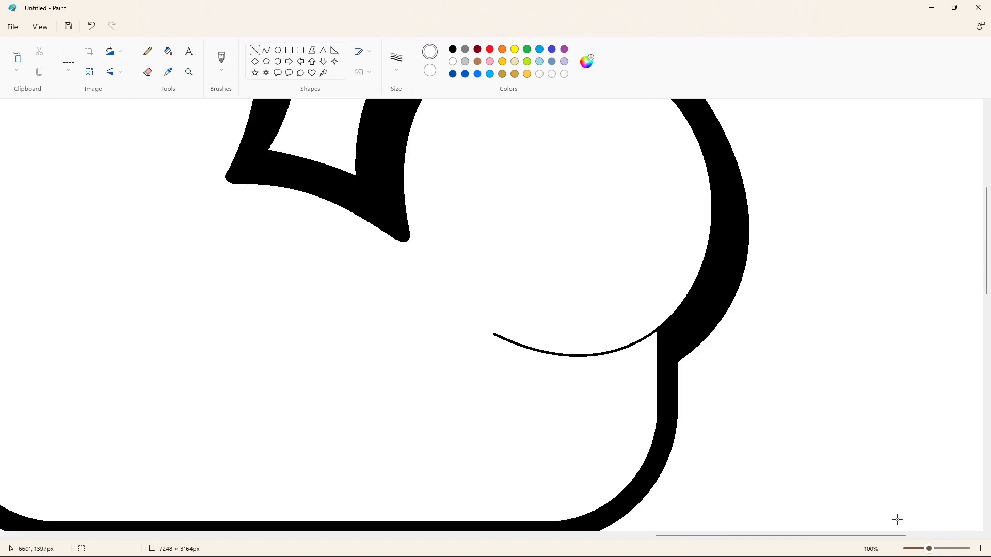
Step: Draw a black curve inward from the frame's right edge under the round band, and another from its end down to the bottom edge
click(892, 548)
click(266, 50)
click(452, 49)
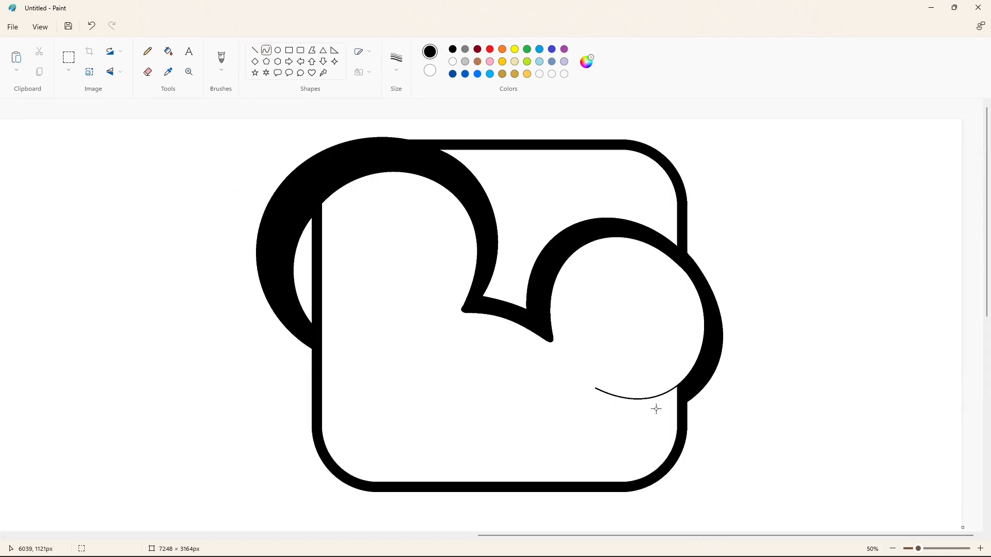
drag(677, 407, 626, 415)
drag(654, 413, 637, 480)
click(748, 424)
drag(631, 434, 638, 439)
click(706, 445)
Step: Draw a parallel curve down to the bottom edge, join its top to the inner arc, and fill the enclosed band with black
drag(590, 391, 600, 482)
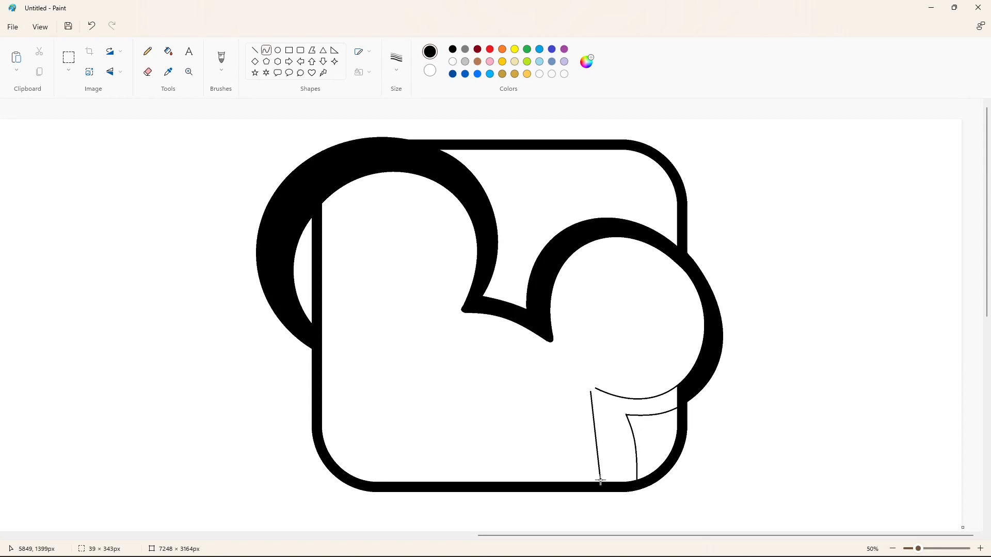
mouse_move(595, 435)
mouse_down()
mouse_move(600, 422)
mouse_move(607, 439)
mouse_up()
click(782, 461)
click(979, 549)
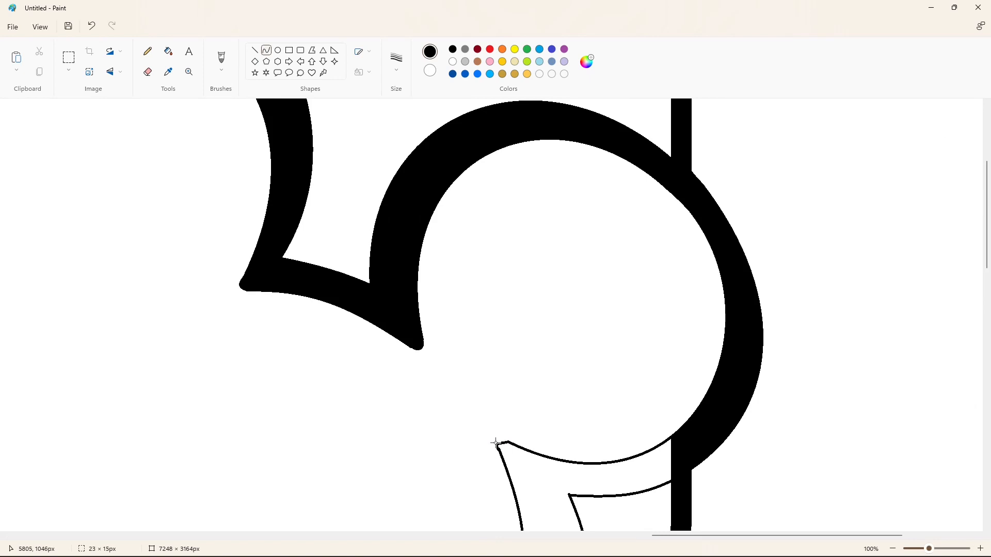
scroll(535, 436, down, 4)
click(168, 51)
click(548, 300)
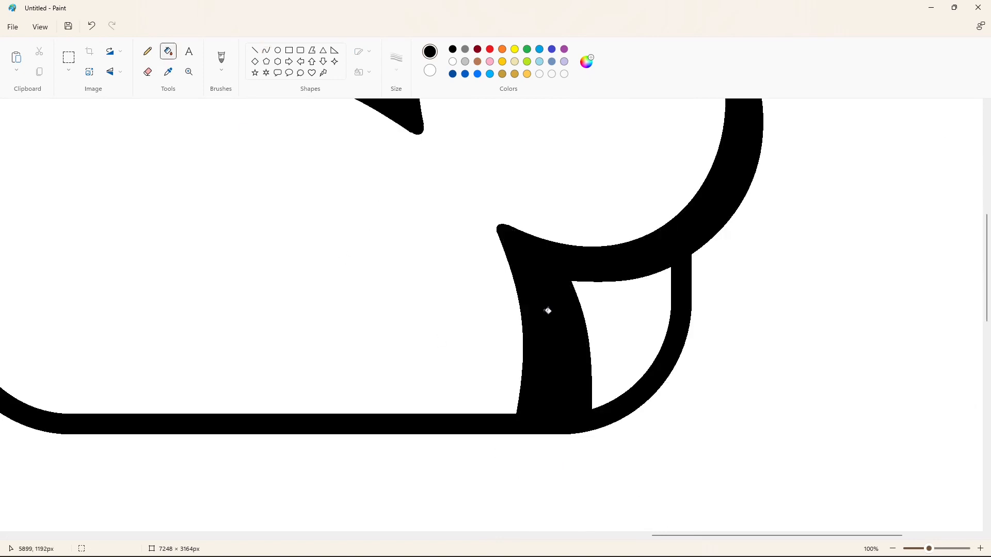
Step: Draw two black curves from the frame's left edge below the crescent, converging towards a point inside the frame
click(892, 549)
click(266, 50)
mouse_move(321, 337)
mouse_down()
mouse_move(352, 357)
mouse_move(321, 421)
mouse_up()
click(335, 348)
click(387, 346)
key(ctrl+z)
drag(340, 375, 325, 385)
click(415, 389)
Step: Join the ends of the two left-hand curves with a small rounded tip, and fill the enclosed spike with black
click(979, 549)
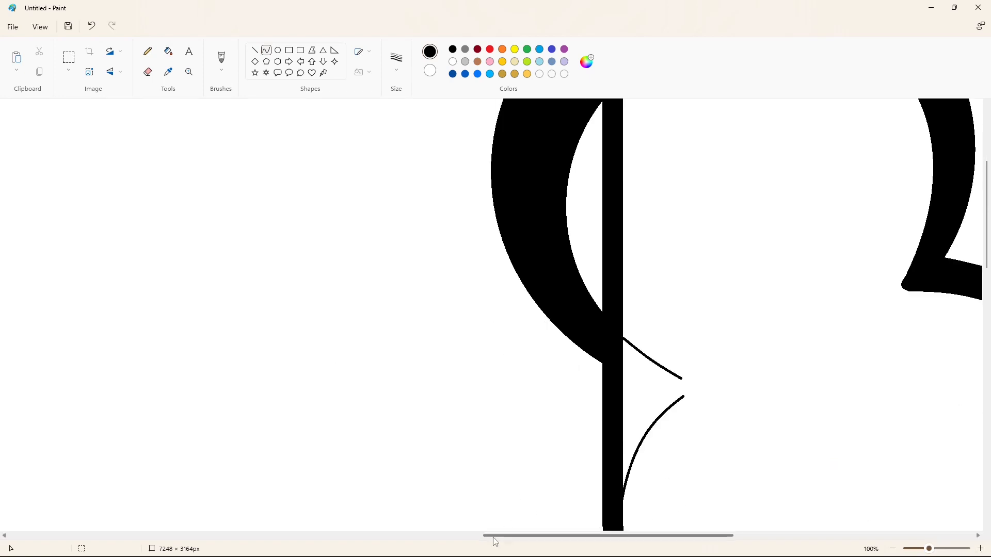
drag(493, 537, 523, 537)
mouse_move(560, 380)
mouse_down()
mouse_move(563, 396)
mouse_move(568, 387)
mouse_up()
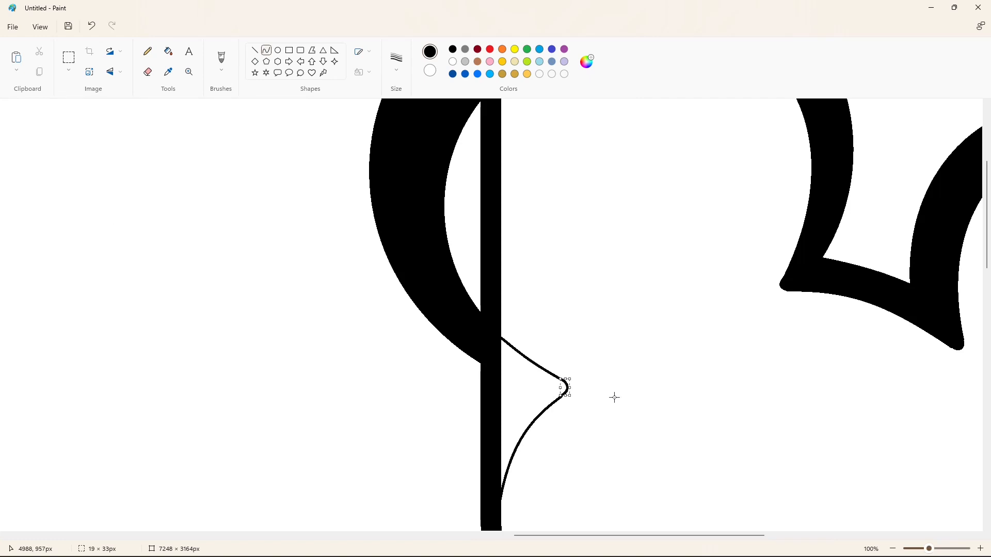
click(168, 51)
click(513, 354)
Step: Separate the frame's left edge inside the crescent with short white lines at both ends, and remove that section
scroll(743, 463, up, 2)
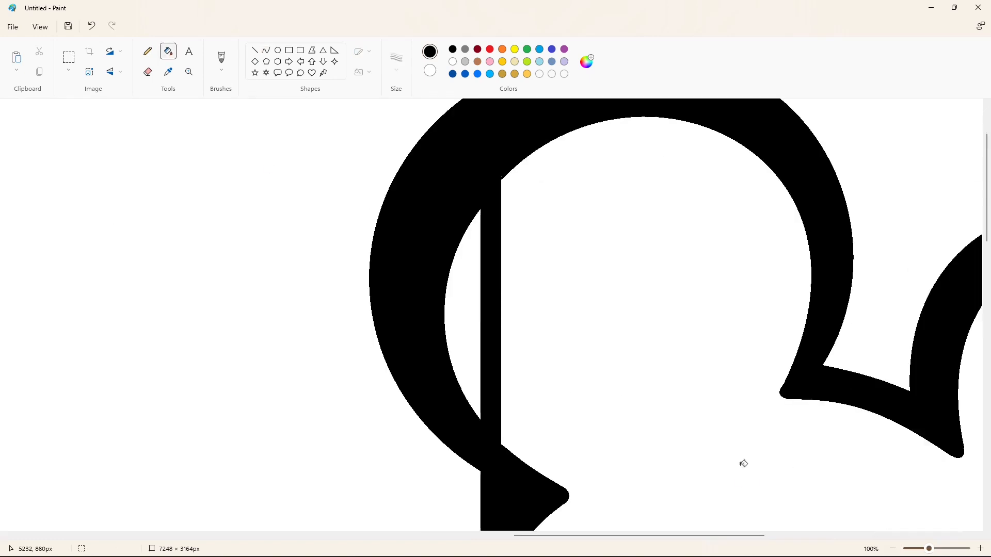
click(892, 549)
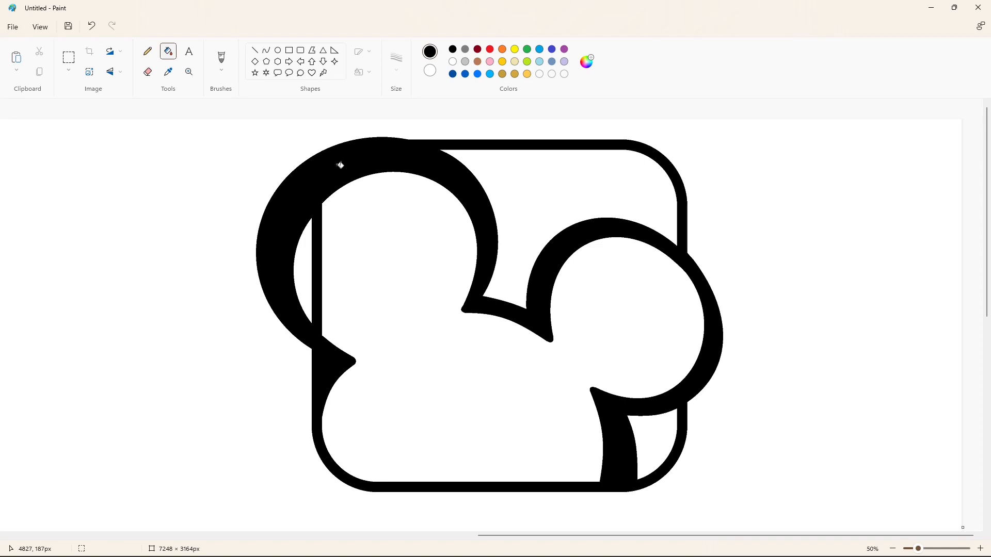
click(980, 549)
drag(498, 535, 547, 511)
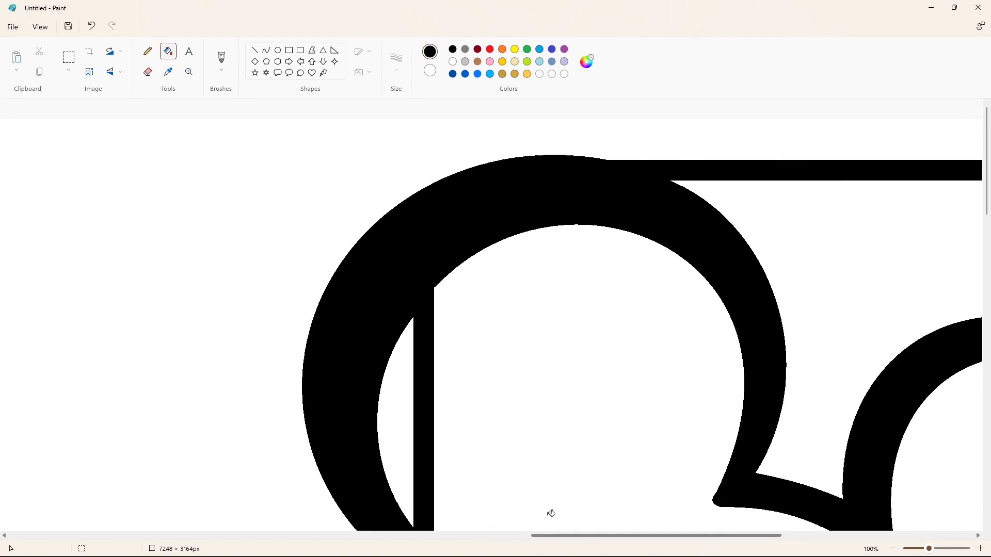
click(266, 50)
click(452, 62)
mouse_move(413, 320)
mouse_down()
mouse_move(436, 289)
mouse_move(437, 340)
mouse_up()
click(459, 294)
key(ctrl+z)
click(254, 50)
click(475, 297)
scroll(481, 341, down, 3)
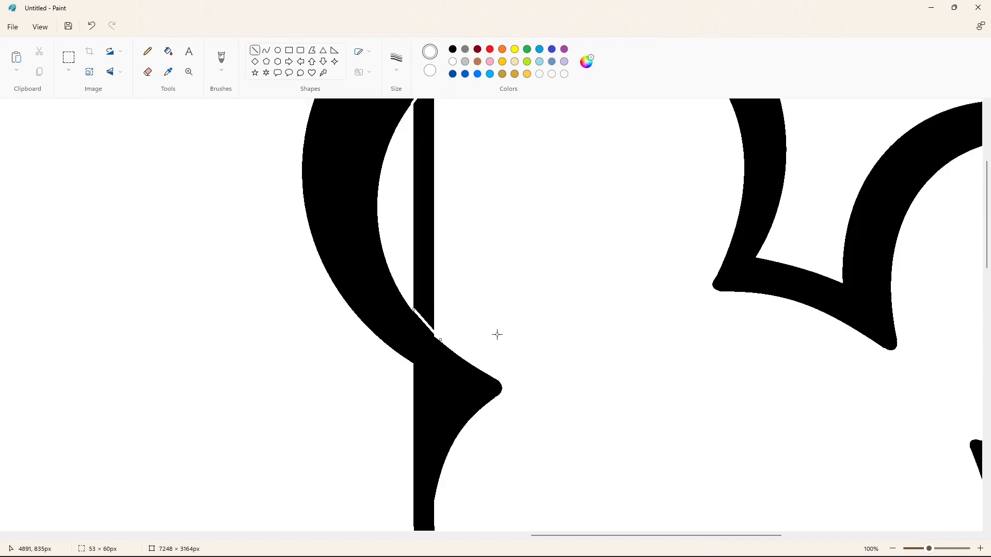
click(497, 334)
Step: Smooth the crescent's inner edge at both cut points with a short black curve and lines
scroll(424, 194, up, 3)
click(266, 50)
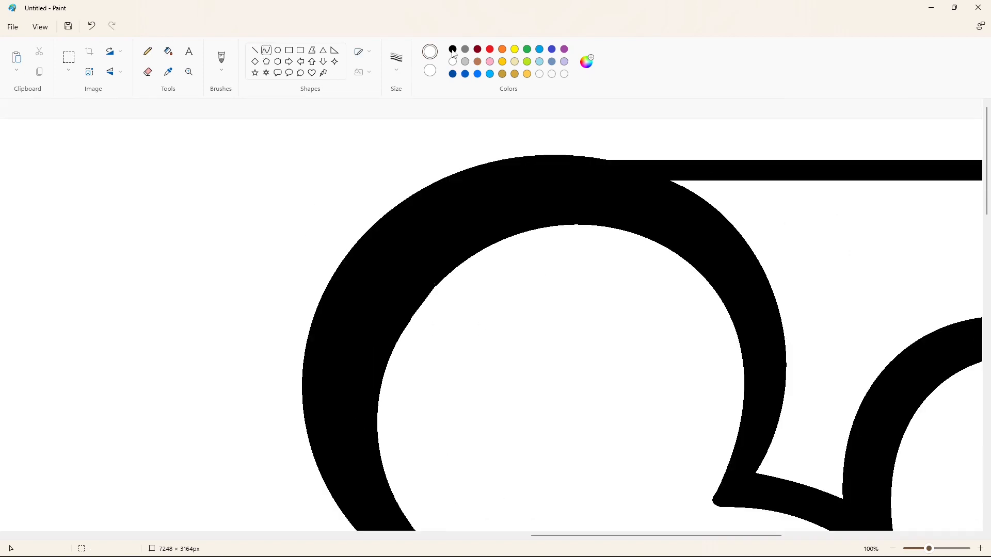
drag(426, 299, 443, 279)
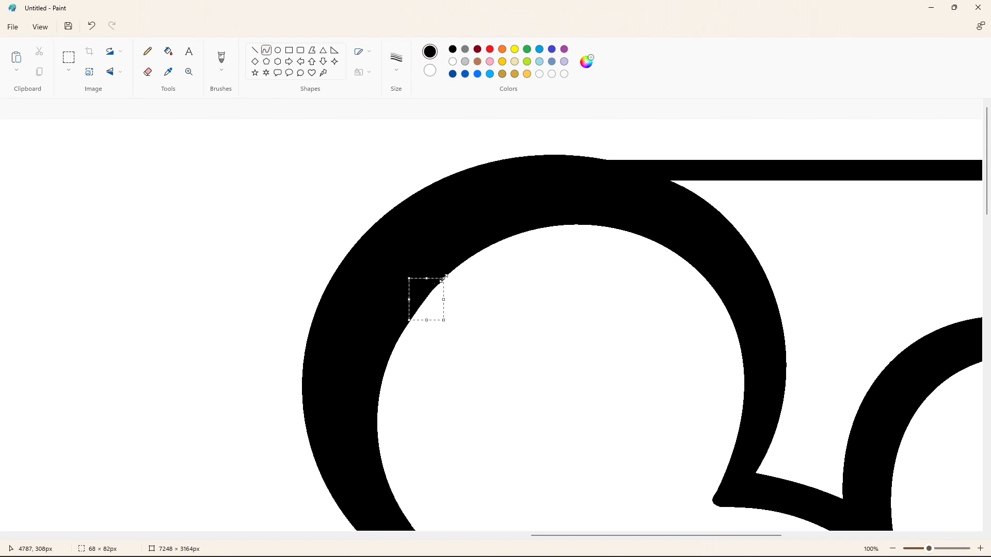
click(503, 281)
scroll(515, 312, down, 3)
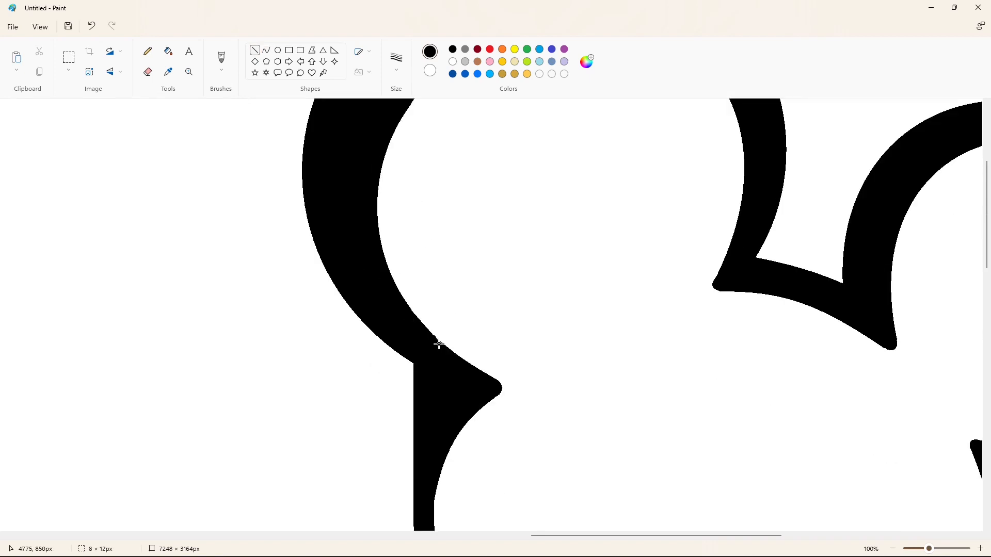
scroll(655, 431, up, 3)
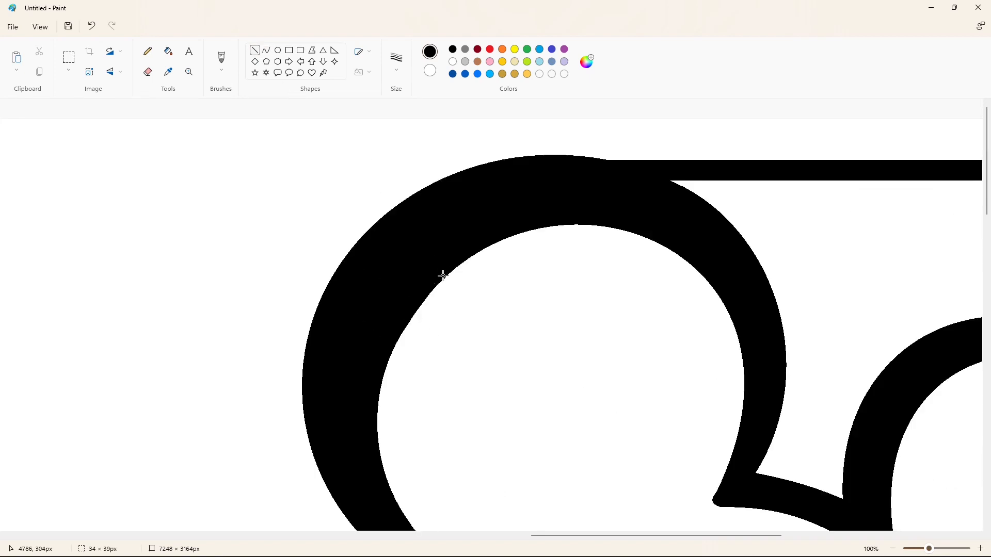
ctrl+scroll(761, 476, down, 2)
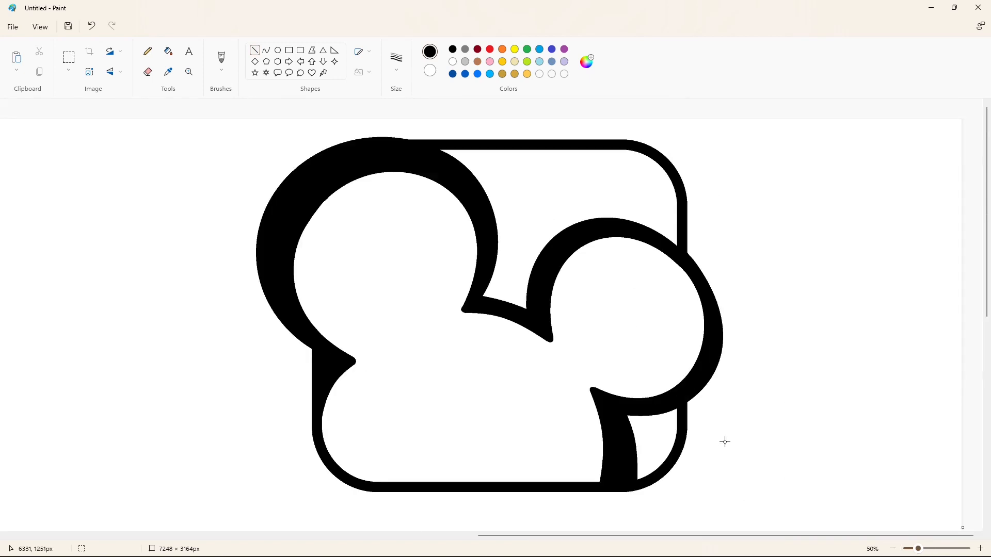
Step: Examine the crescent's smoothed inner edge up close and the whole drawing
scroll(724, 442, down, 1)
scroll(821, 535, left, 1)
scroll(821, 496, up, 1)
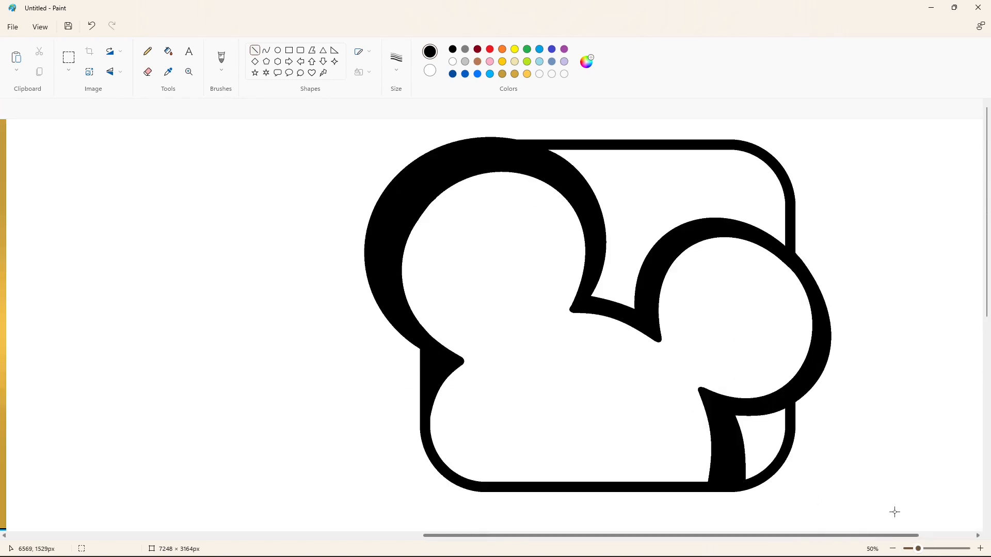
click(981, 547)
scroll(540, 529, right, 3)
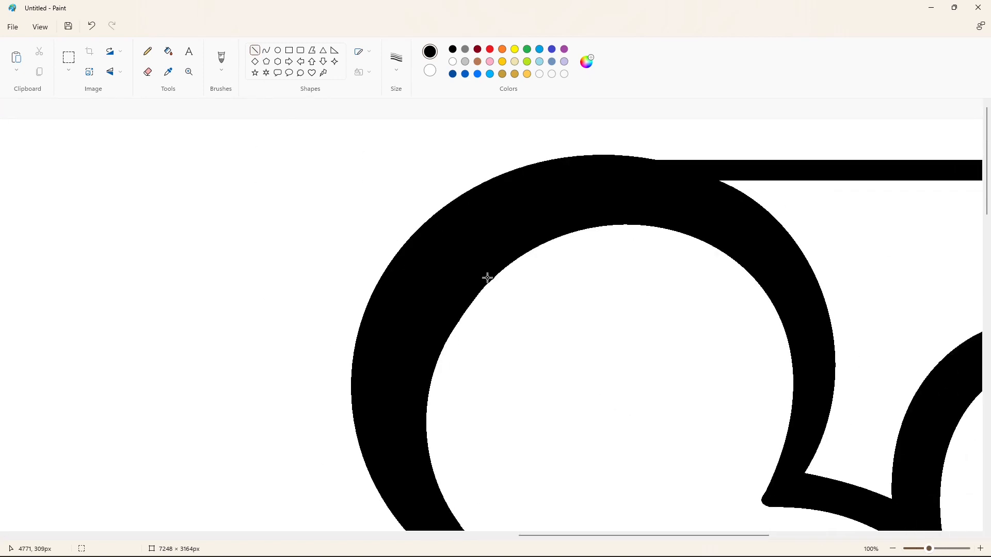
scroll(568, 519, right, 2)
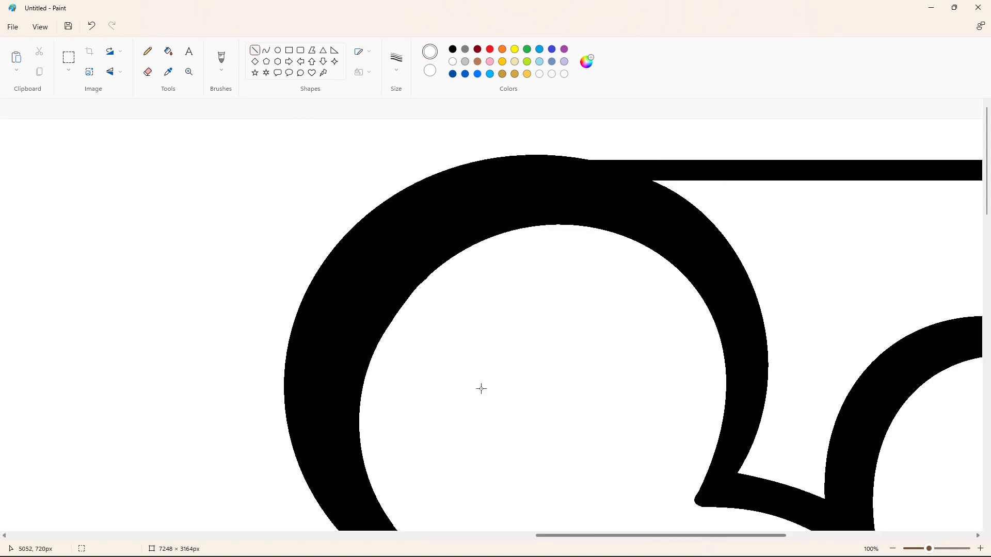
click(892, 548)
mouse_move(699, 535)
mouse_down()
mouse_move(650, 535)
mouse_move(701, 535)
mouse_up()
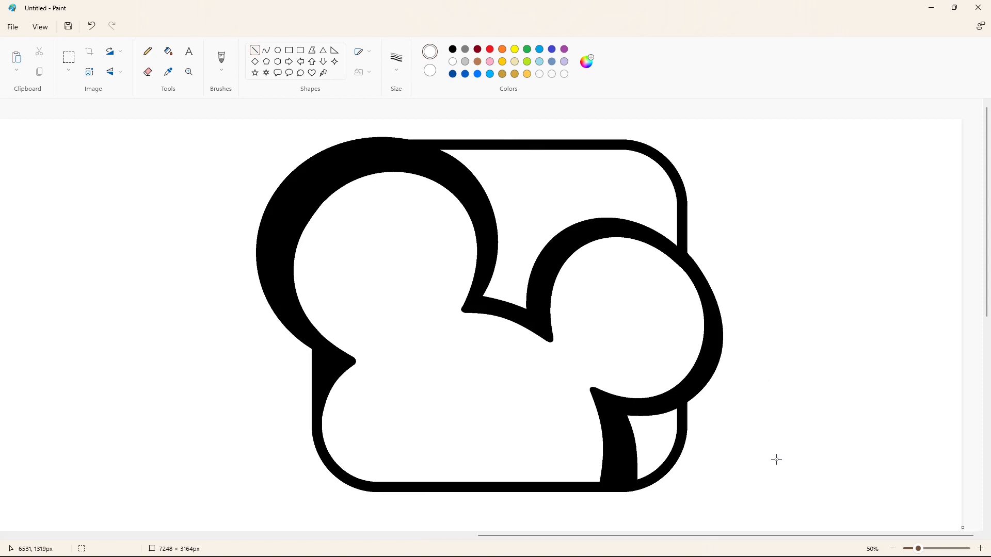
Step: Add the text "40" in black Compacta and place it inside the right-hand ear
click(188, 53)
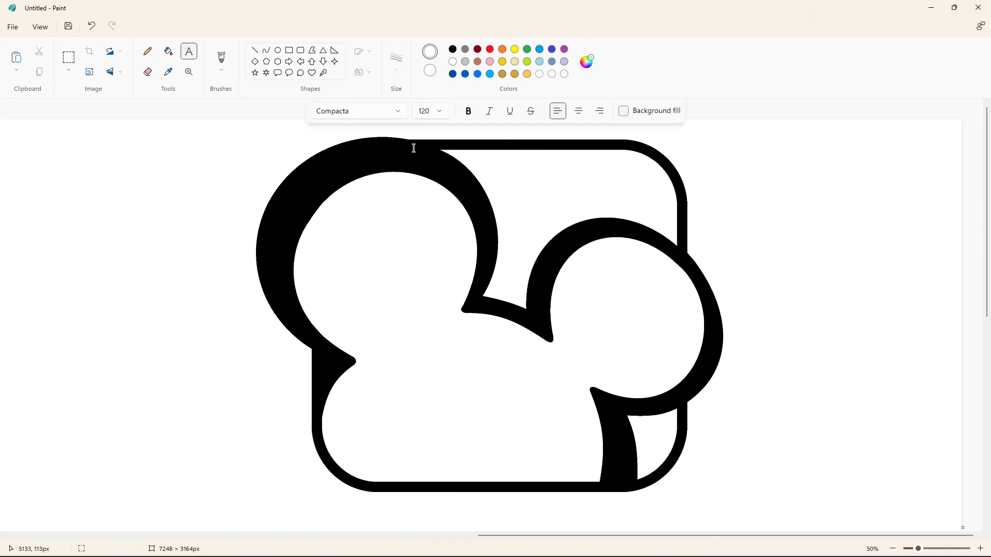
click(466, 346)
text(4)
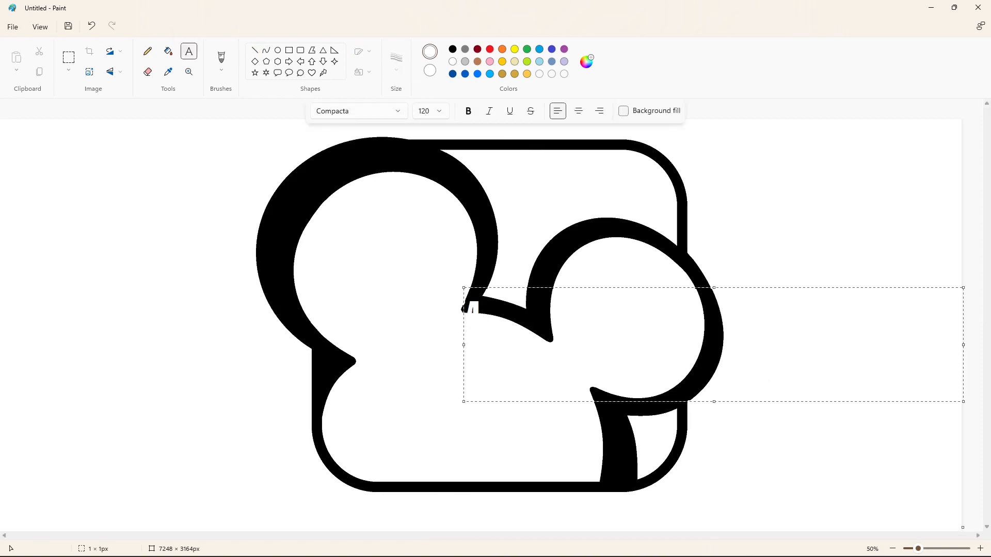
click(565, 49)
click(453, 49)
text(40)
drag(468, 288, 572, 285)
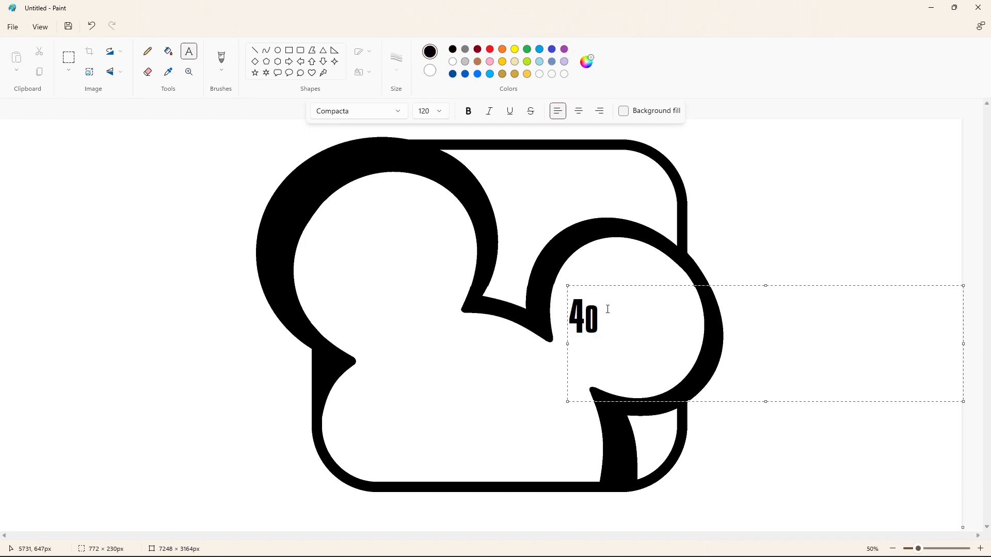
Step: Set the "40" to font size 300 and shift it up within the right-hand ear
key(ctrl+a)
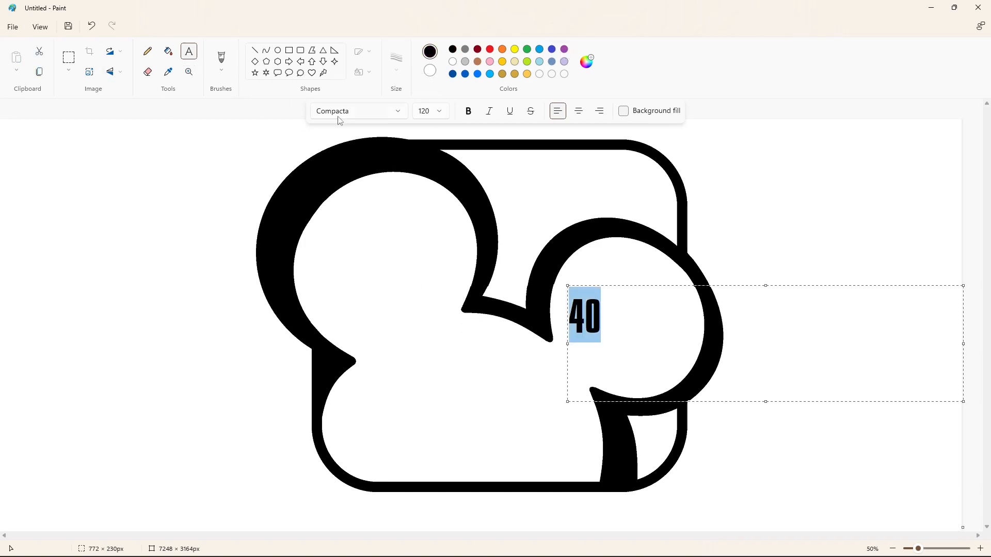
click(440, 111)
text(300)
key(Return)
click(442, 113)
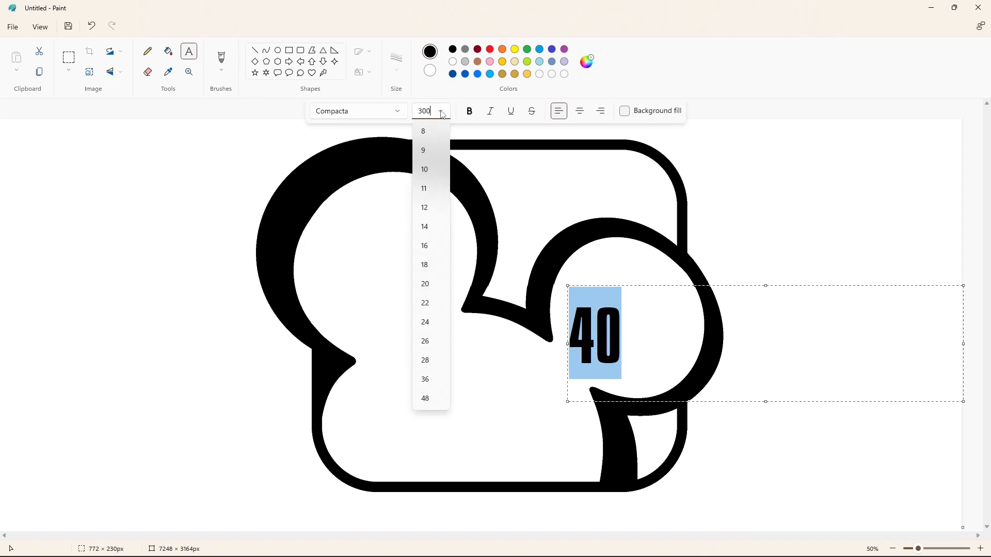
click(568, 287)
drag(567, 286, 560, 254)
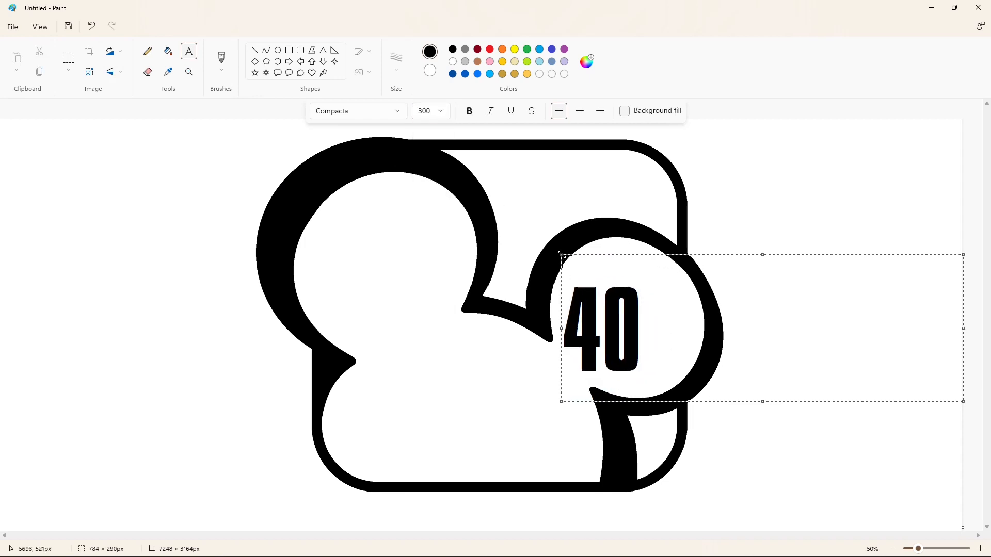
Step: Enlarge the "40" to font size 320 and raise it slightly in the ear
key(ctrl+a)
click(440, 111)
text(320)
key(Return)
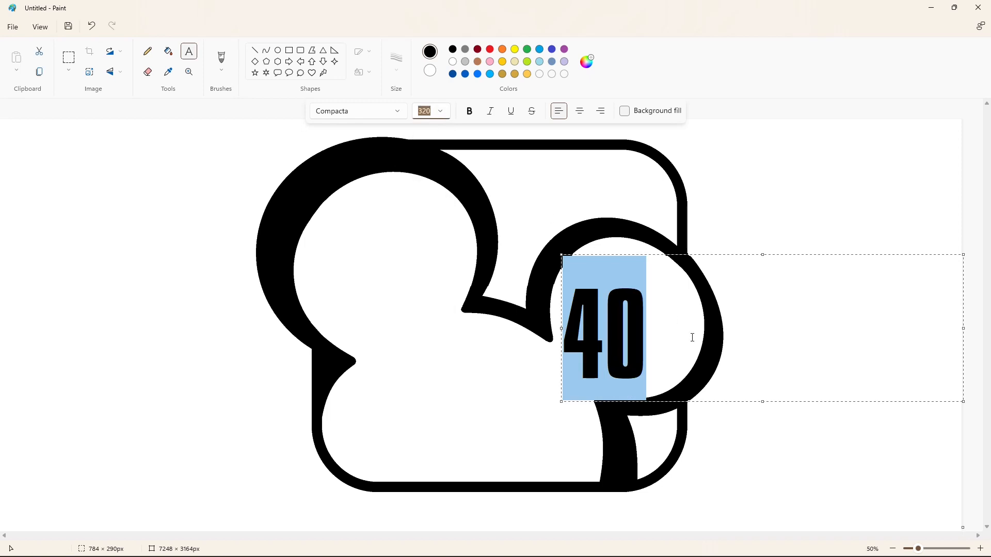
drag(562, 254, 561, 245)
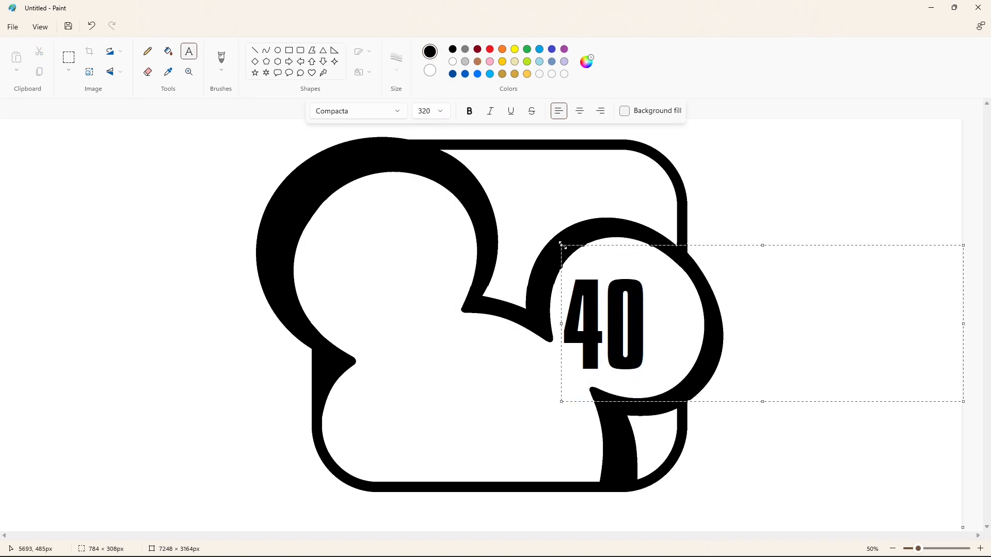
Step: Enlarge the "40" to font size 350 and finish placing it in the left part of the right-hand ear
key(ctrl+a)
click(440, 111)
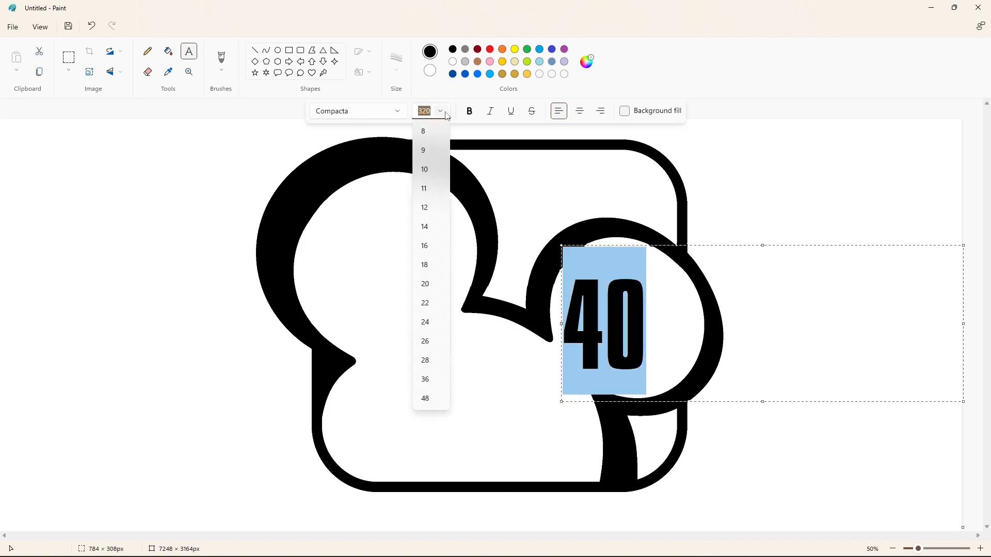
text(350)
key(Return)
drag(562, 245, 562, 237)
click(557, 233)
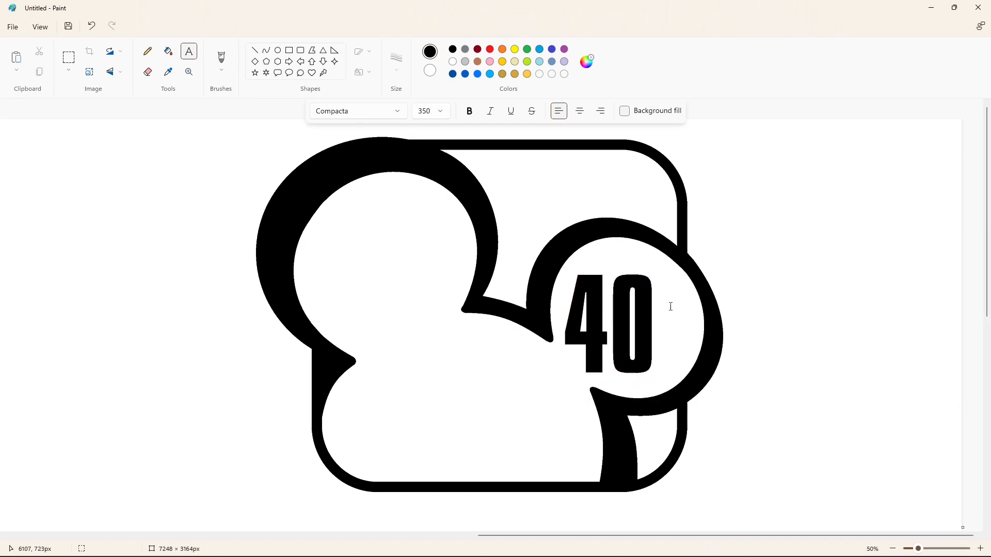
Step: Add "th" in black Compacta at font size 150 as a superscript beside the "40"
click(715, 357)
drag(504, 191, 656, 253)
text(th)
key(ctrl+a)
click(440, 111)
text(150)
key(Return)
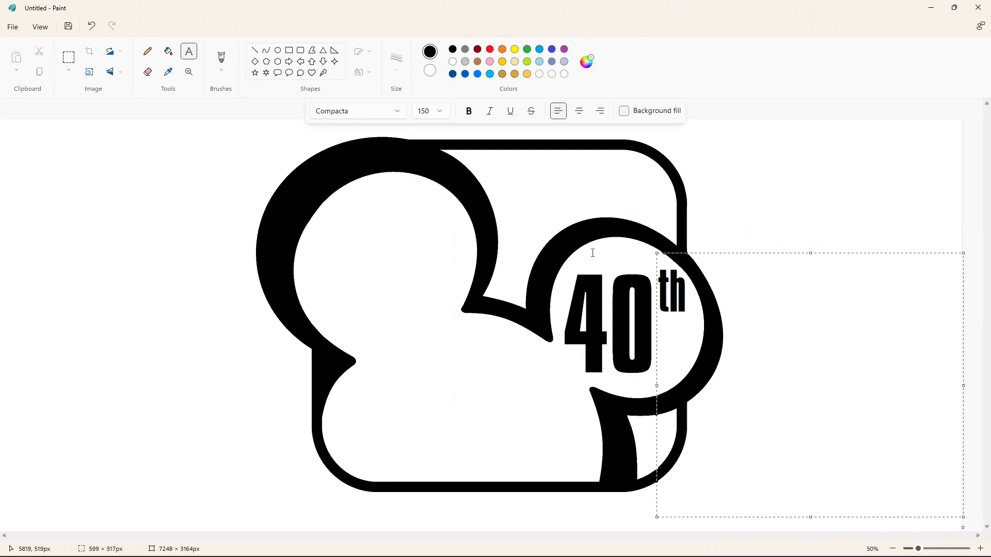
Step: Set the "th" to font size 160 and place it close to the upper edge of the "40"
key(ctrl+a)
click(442, 113)
text(160)
key(Return)
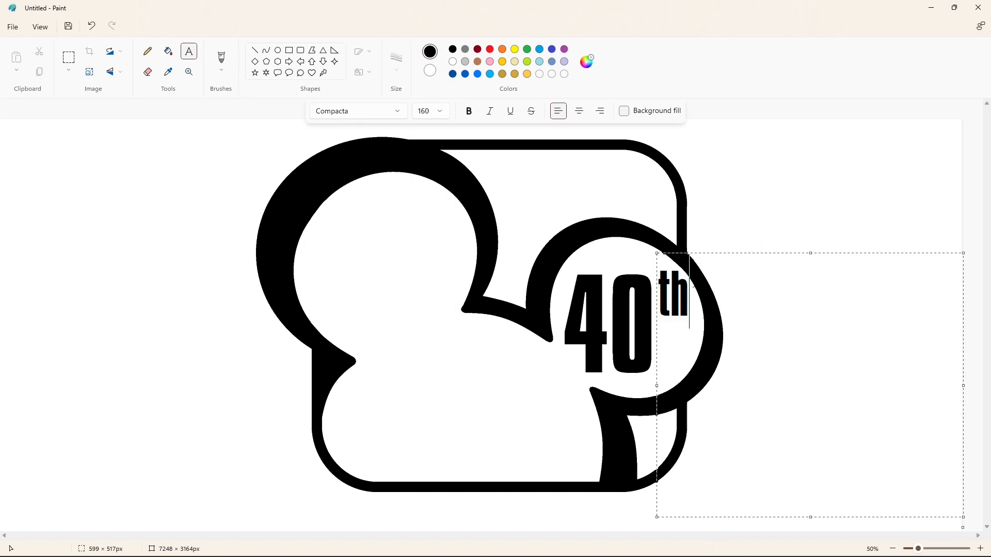
drag(656, 254, 655, 253)
click(582, 277)
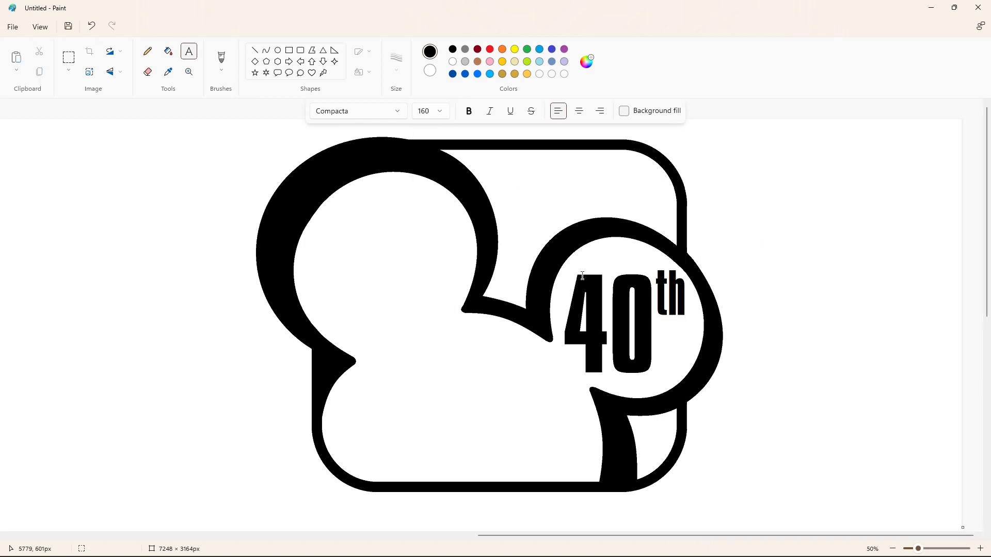
Step: Clean up the edges of the "th" letters with thin vertical white lines and a white fill
click(980, 549)
click(255, 50)
click(452, 61)
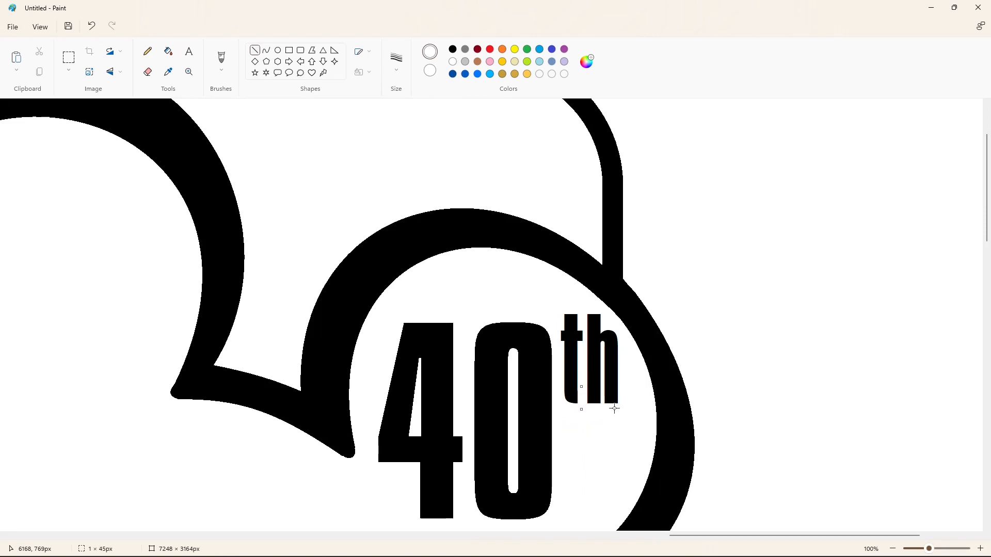
drag(566, 338, 567, 405)
click(452, 62)
click(168, 51)
click(566, 412)
scroll(880, 524, down, 3)
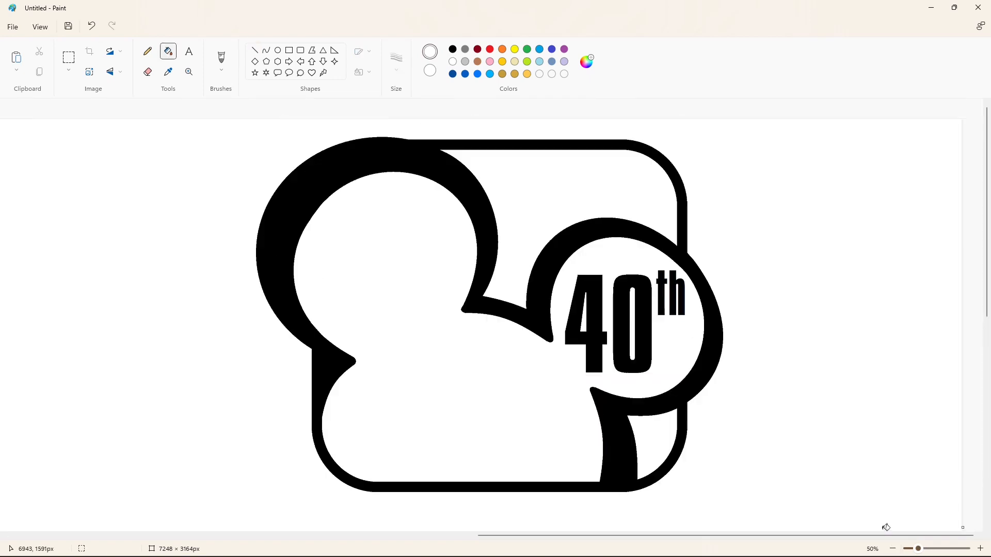
Step: Add the word "Disney" in black Waltograph inside the lower part of the frame
click(189, 51)
click(384, 321)
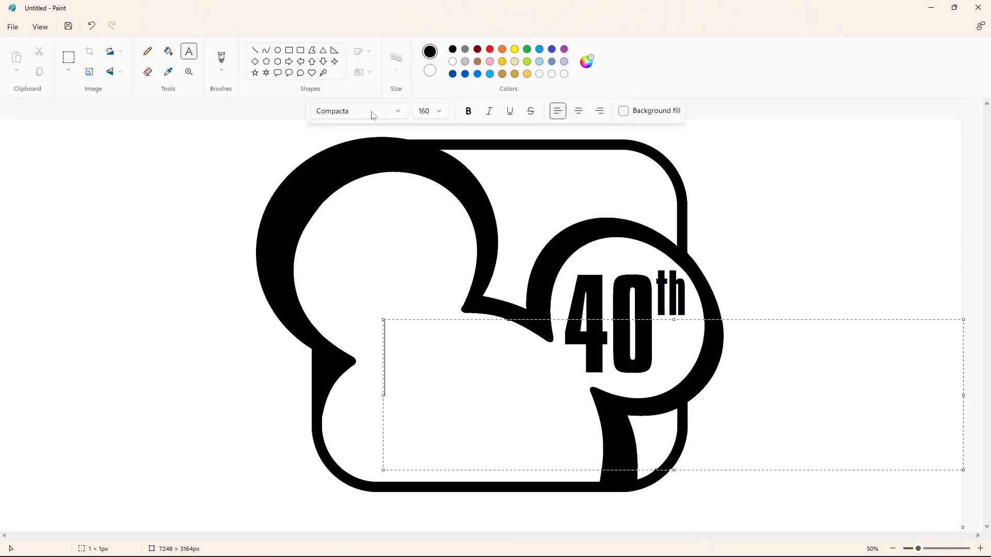
click(341, 111)
scroll(382, 156, down, 20)
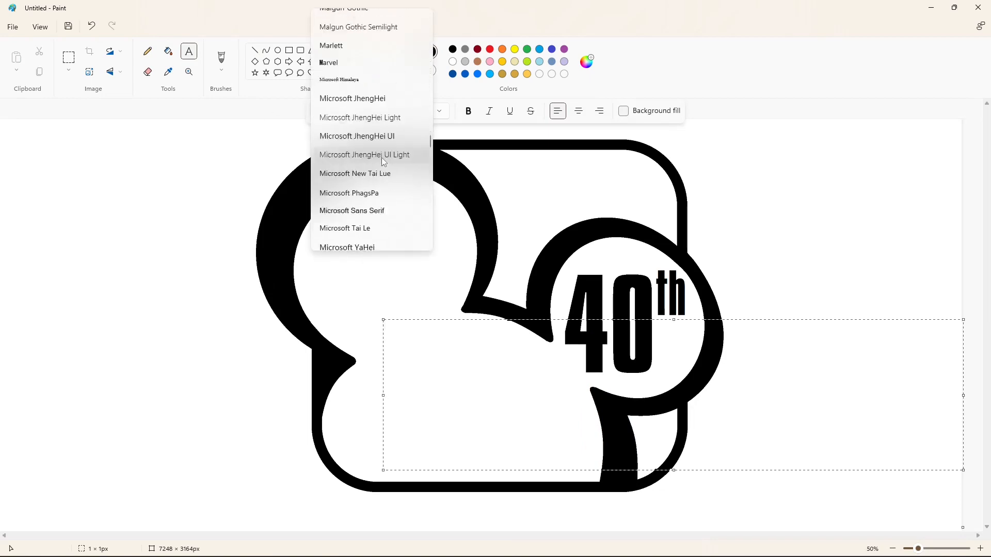
scroll(382, 159, down, 20)
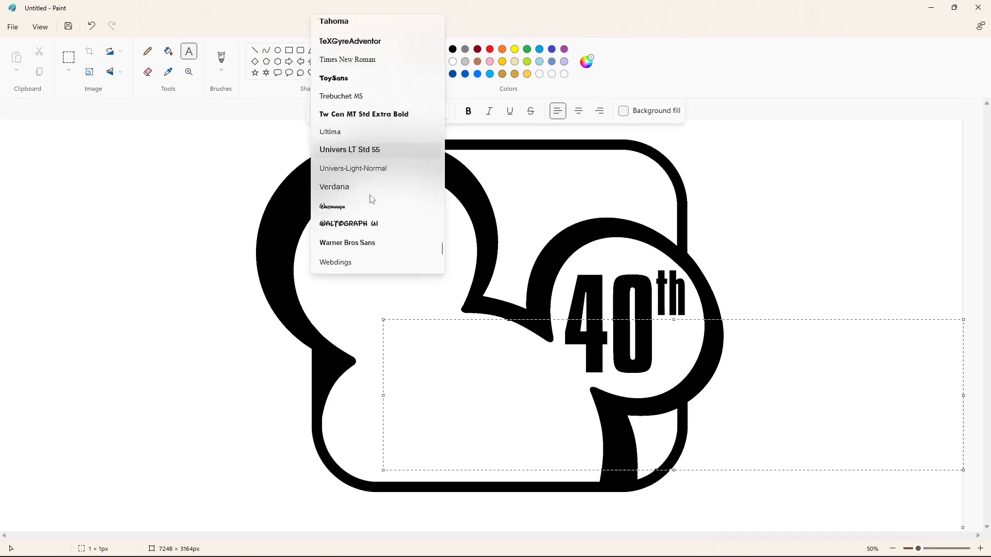
click(361, 211)
text(Disney)
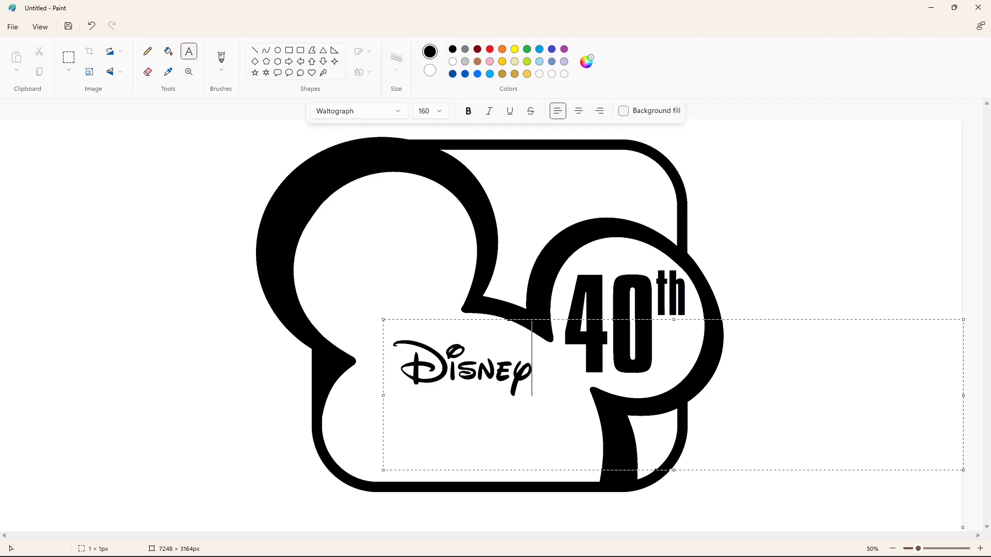
Step: Set the word "Disney" to font size 350 and move it toward the frame's left side
key(ctrl+a)
click(445, 111)
text(350)
key(Return)
click(679, 330)
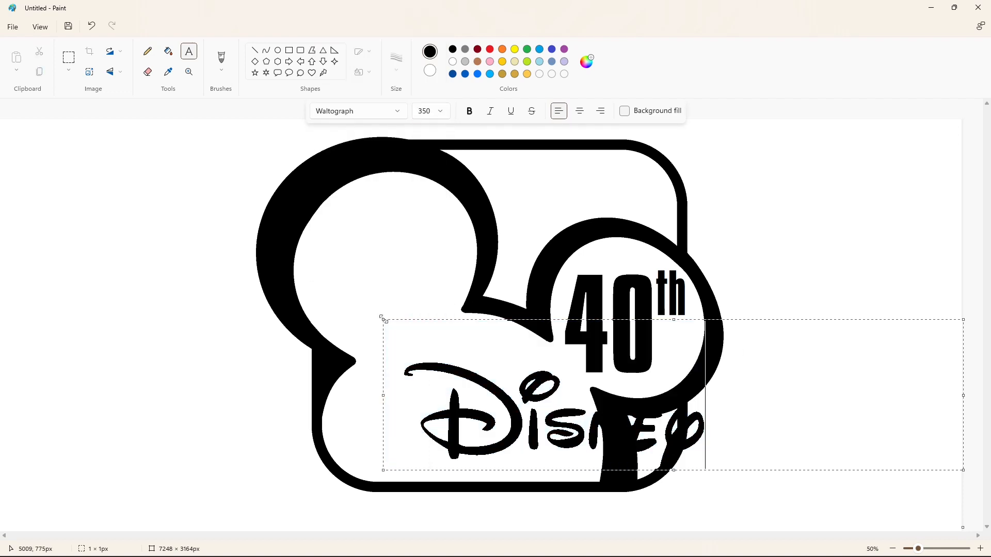
drag(382, 320, 325, 291)
Step: Reduce the word "Disney" to font size 300 and nudge it up and left
key(ctrl+a)
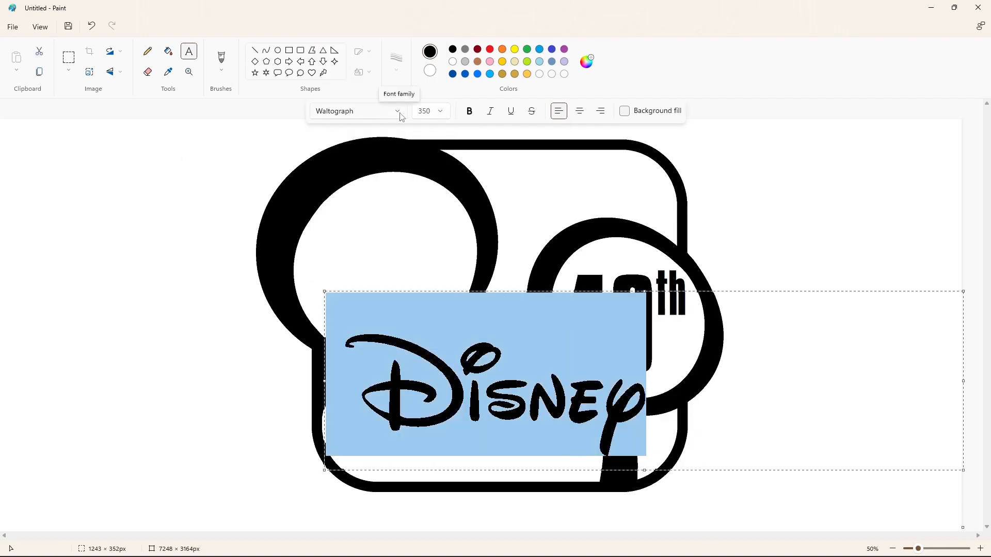
click(431, 111)
text(300)
key(Return)
click(555, 361)
drag(325, 291, 322, 288)
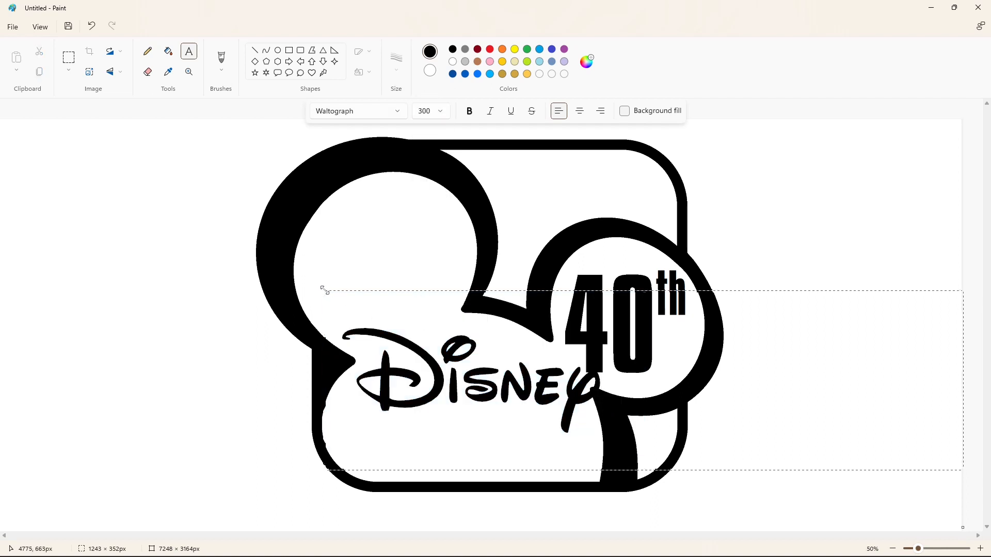
Step: Set the word "Disney" to font size 280 and place it between the left spike and the right-hand ear
key(ctrl+a)
click(441, 110)
text(280)
key(Return)
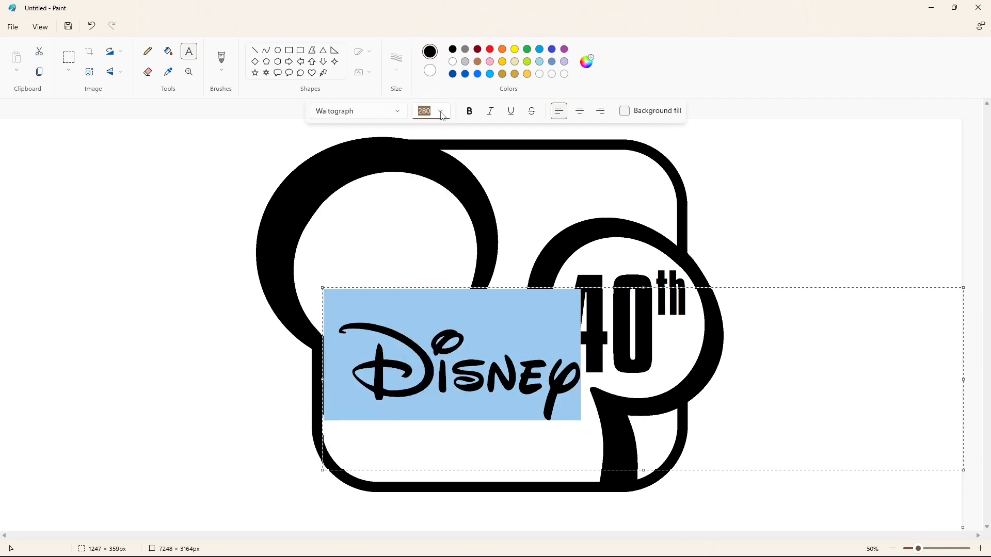
drag(322, 288, 324, 298)
click(175, 282)
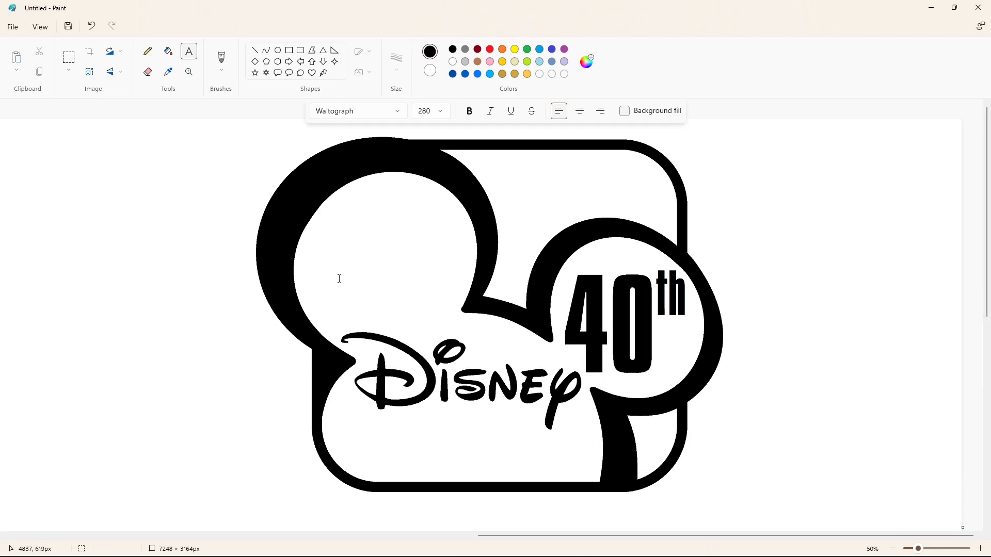
click(168, 51)
click(452, 61)
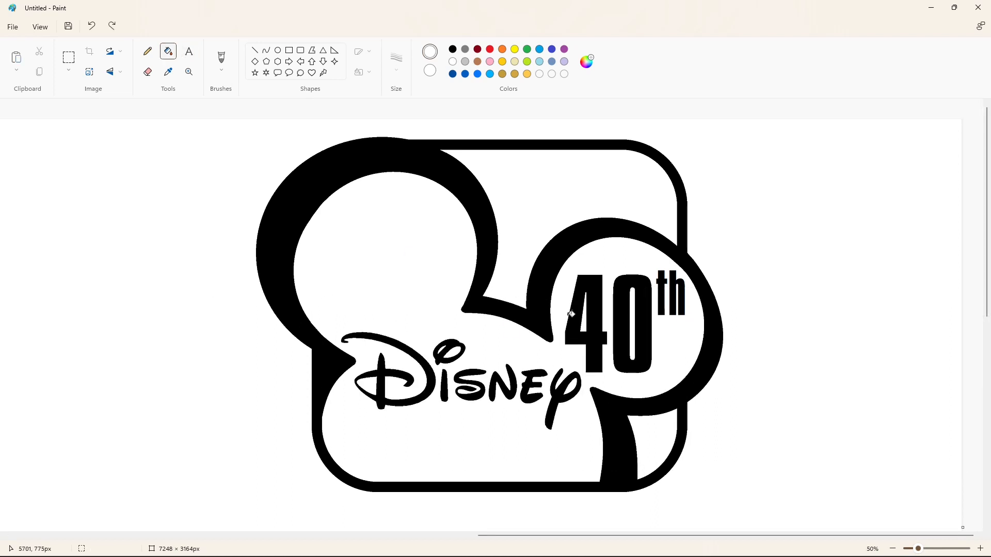
Step: Start a black Comic Sans MS text in the lower part of the frame reading "CHANNEL"
click(188, 52)
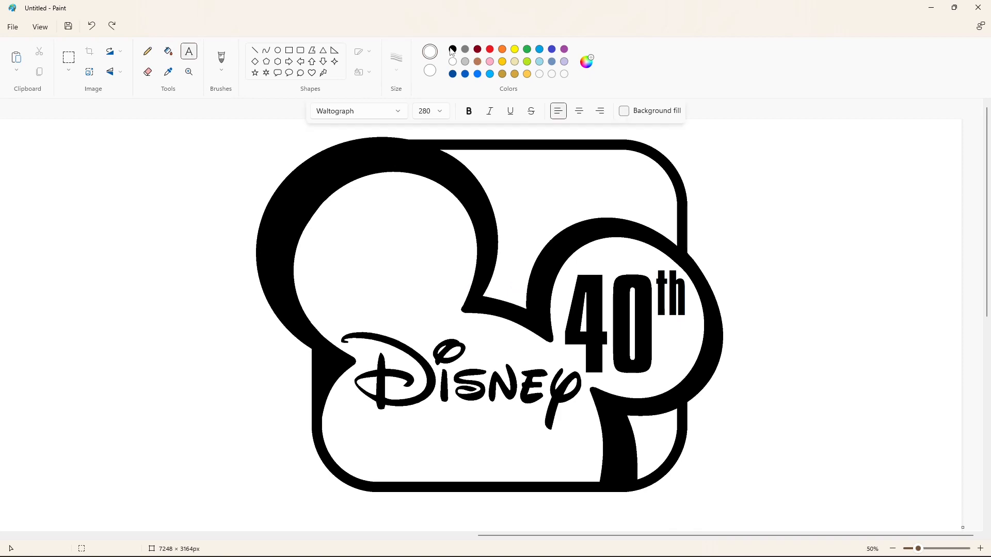
click(402, 114)
scroll(363, 175, up, 15)
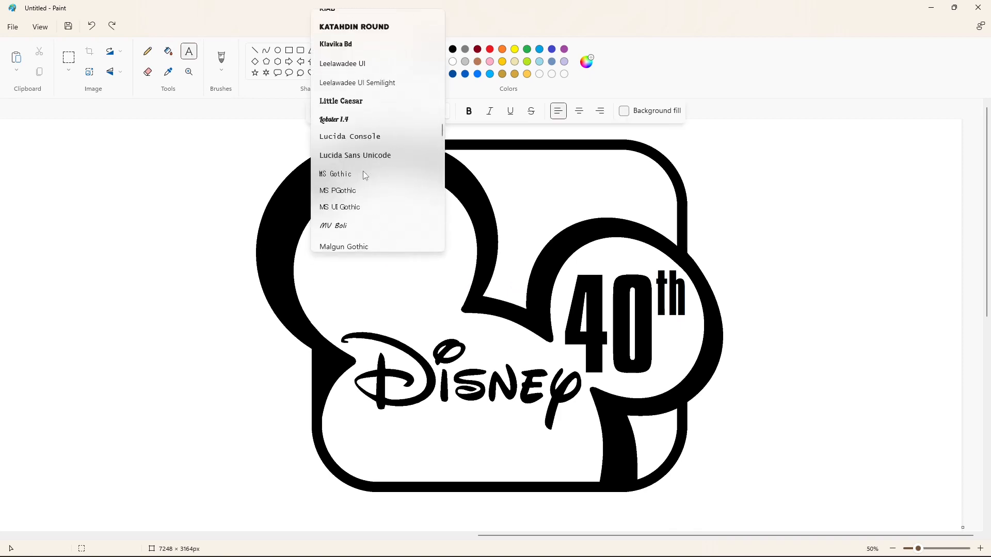
scroll(363, 175, up, 20)
click(362, 171)
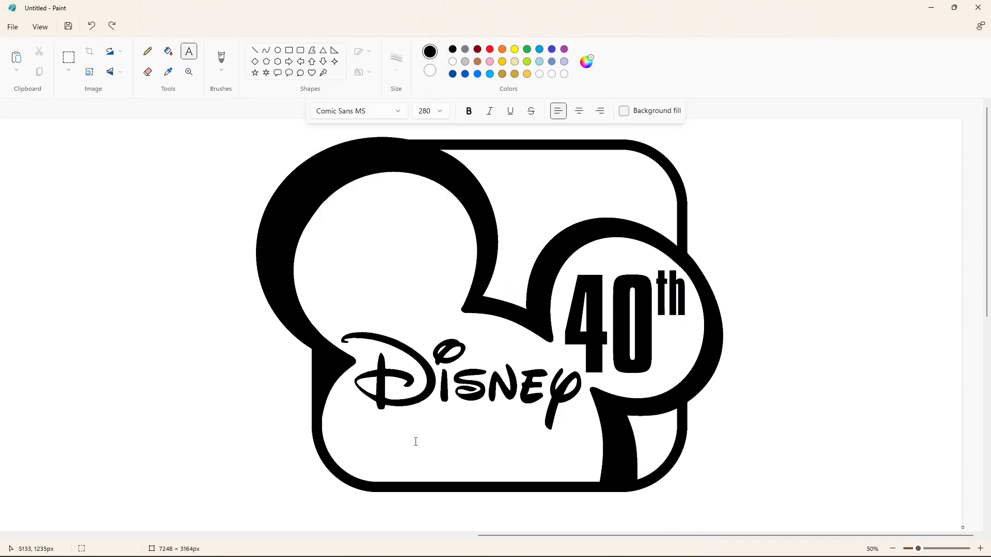
click(416, 442)
text(CHANNEL)
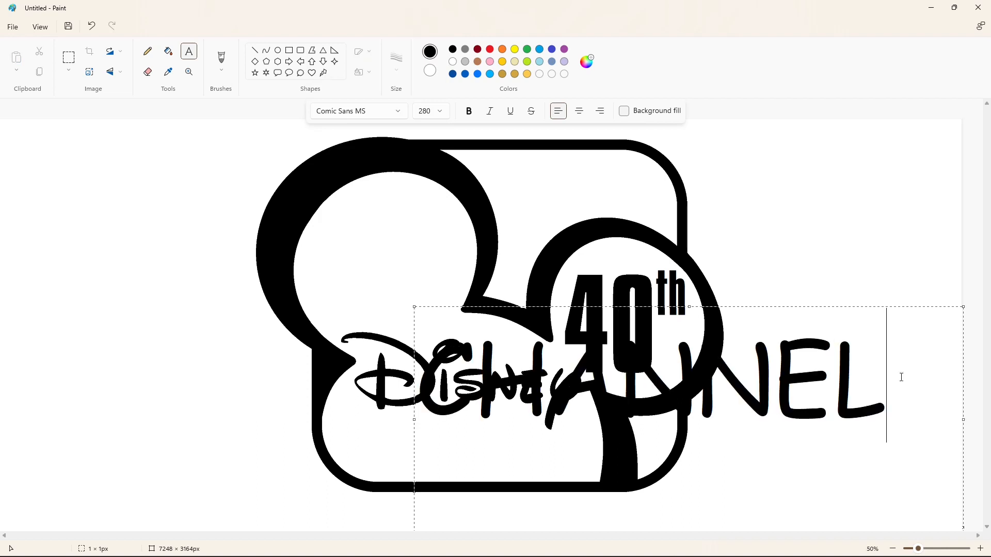
Step: Make the word "CHANNEL" bold at font size 150 and move it below "Disney"
key(ctrl+a)
click(424, 111)
text(150)
key(Return)
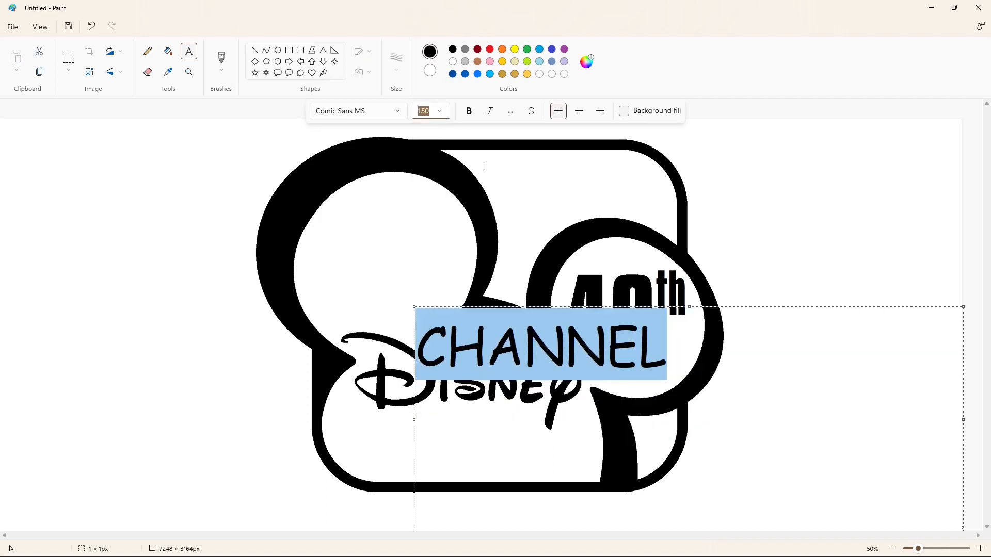
click(469, 110)
drag(414, 307, 337, 402)
drag(619, 441, 339, 441)
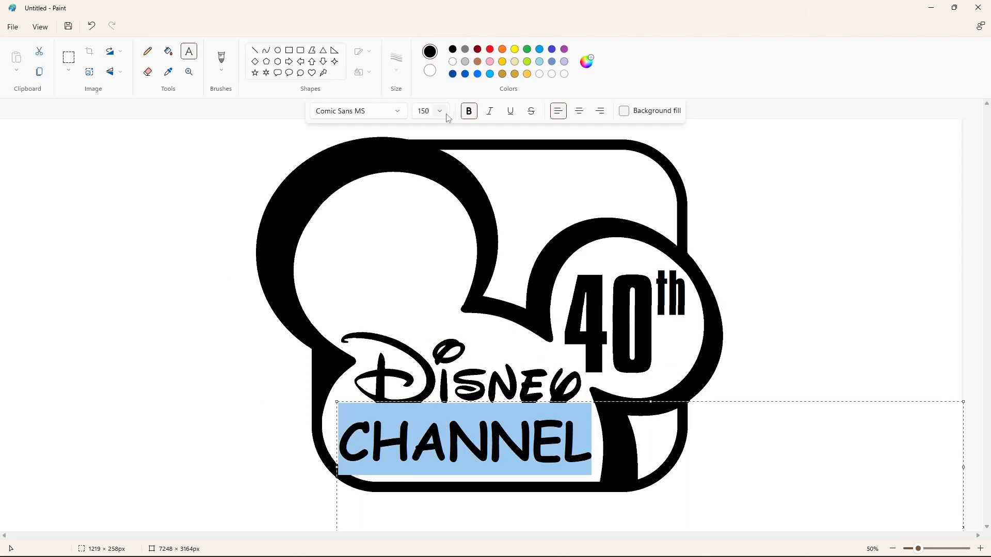
Step: Reduce the word "CHANNEL" to font size 80 and move it to a clear spot
click(440, 112)
text(100)
key(Return)
click(442, 116)
text(80)
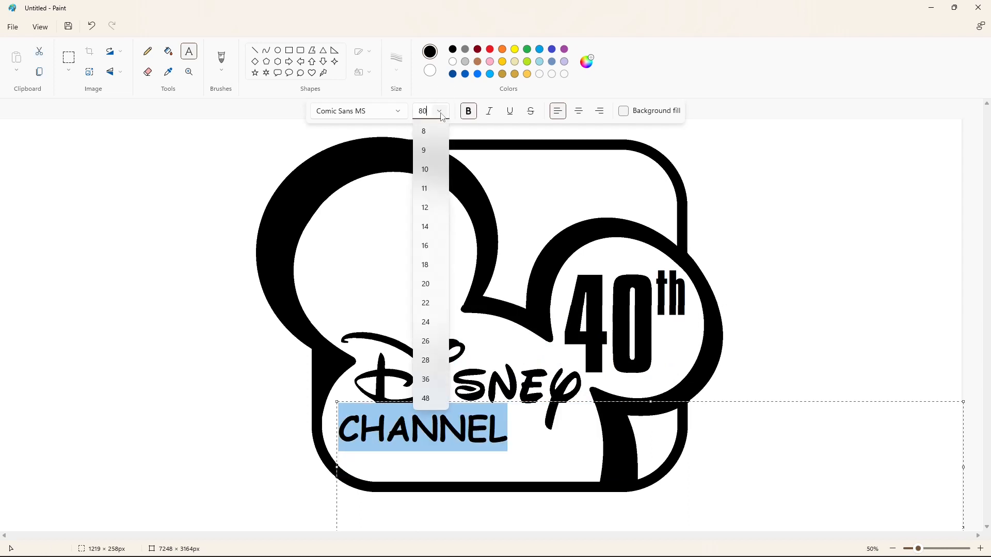
key(Return)
click(504, 429)
mouse_move(336, 402)
mouse_down()
mouse_move(401, 399)
mouse_move(394, 414)
mouse_move(502, 460)
mouse_move(536, 461)
mouse_up()
Step: Cut and paste the word "CHANNEL", flatten its height, and place it directly beneath "Disney", left of the y's tail
click(68, 57)
key(ctrl+x)
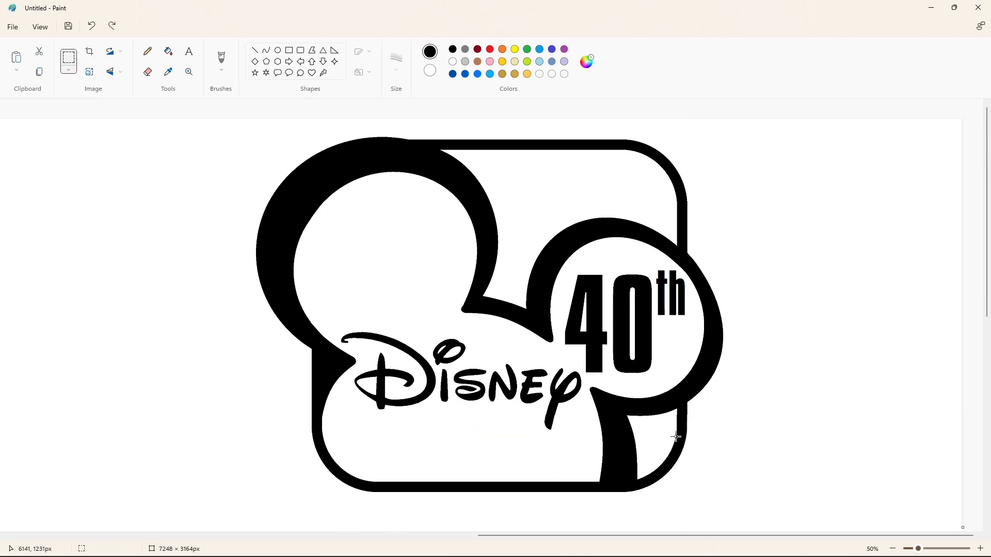
key(ctrl+v)
drag(93, 140, 472, 428)
drag(473, 449, 475, 437)
drag(471, 424, 473, 418)
click(483, 454)
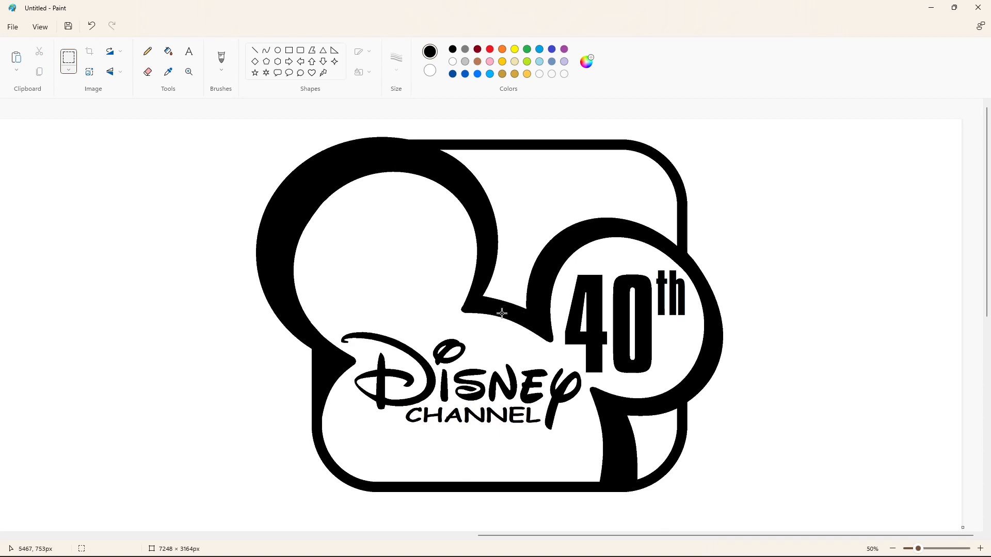
Step: Copy the lower part of the logo with all its lettering and paste it into the blank area beneath the original
drag(768, 497, 768, 497)
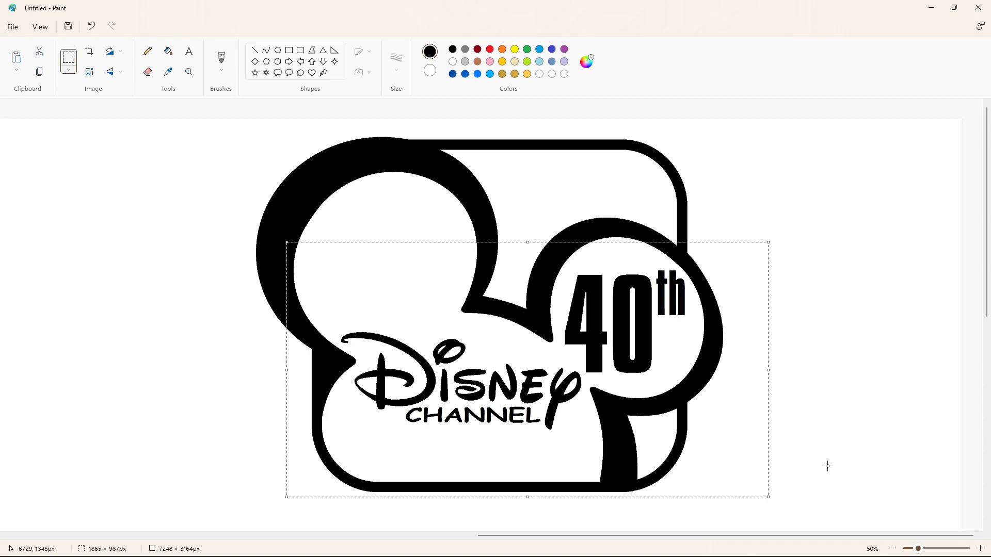
scroll(736, 491, down, 5)
key(ctrl+v)
drag(442, 328, 700, 441)
click(170, 121)
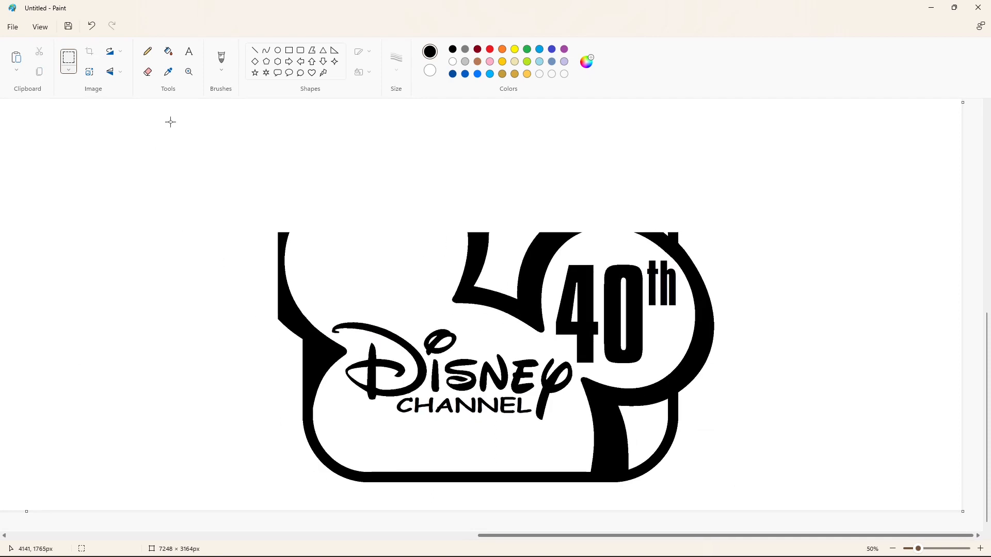
Step: Fill the frame pieces of the pasted copy white, then copy the isolated "40th" and "Disney CHANNEL" lettering
click(169, 51)
click(452, 61)
click(342, 347)
click(520, 295)
click(68, 57)
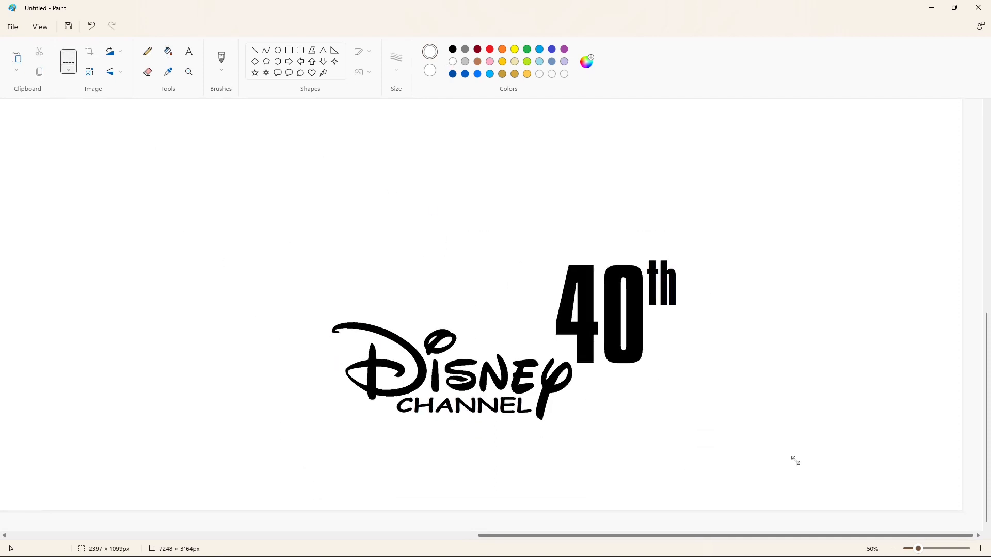
Step: Create a darker navy custom color based on the dark blue swatch
scroll(546, 217, up, 3)
click(453, 73)
click(586, 62)
drag(531, 230, 531, 238)
click(423, 409)
Step: Fill all letters of the isolated "40th", "Disney" and "CHANNEL" copy with the navy color
scroll(674, 381, down, 4)
click(168, 52)
click(588, 319)
click(640, 284)
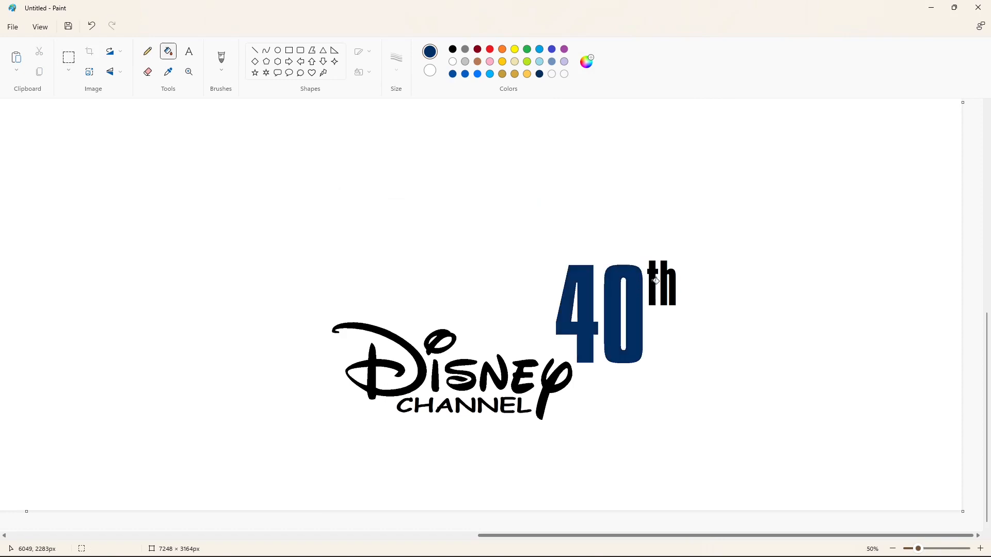
click(655, 280)
click(422, 361)
click(436, 372)
click(459, 377)
click(493, 377)
click(525, 376)
click(550, 387)
scroll(549, 386, up, 2)
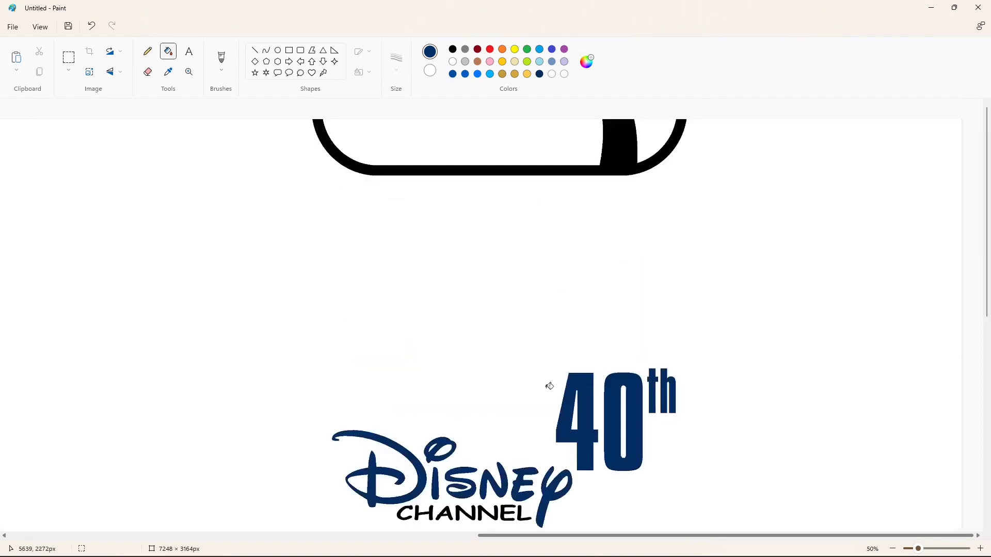
scroll(549, 386, down, 2)
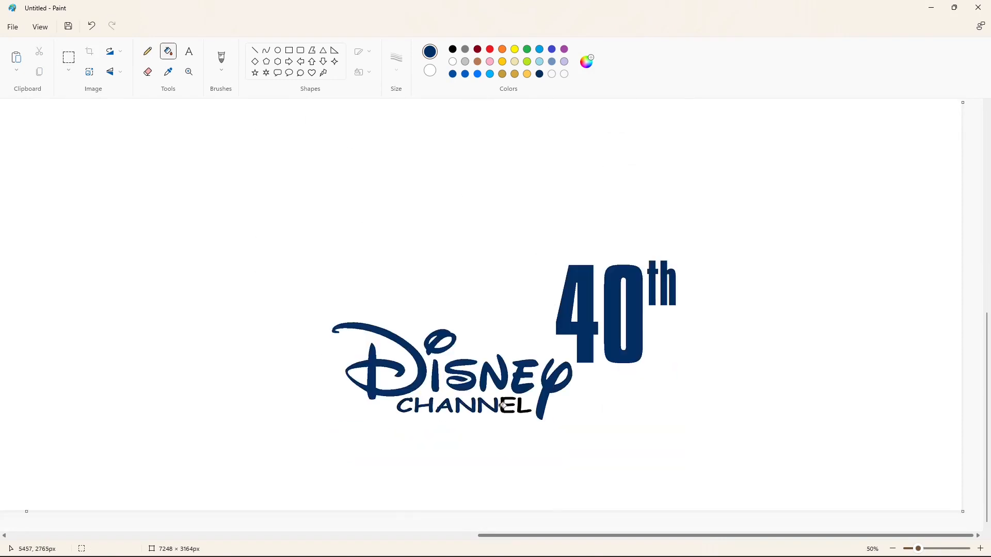
Step: Try pasting the black lettering over the navy copy, offset slightly up and to the left
key(ctrl+v)
drag(441, 338, 598, 395)
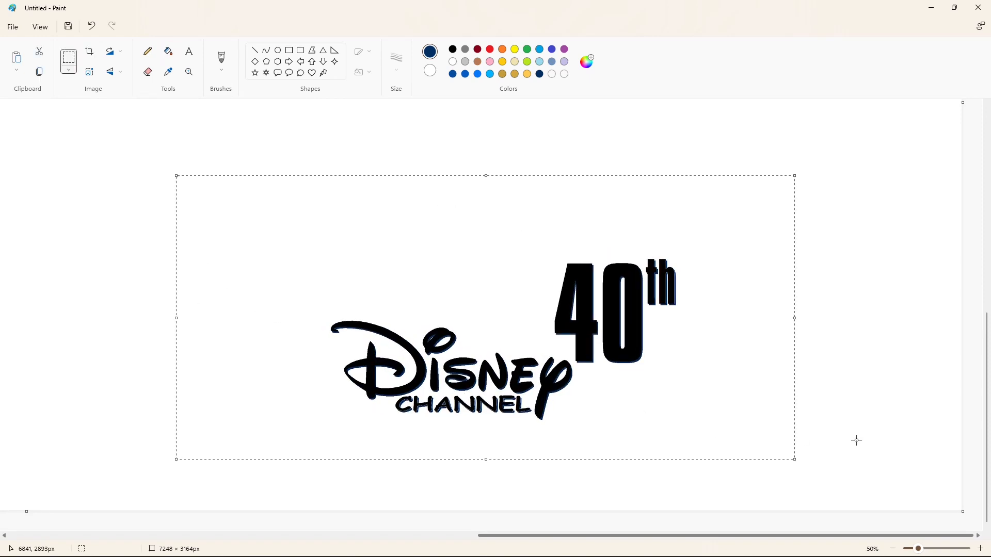
key(Up)
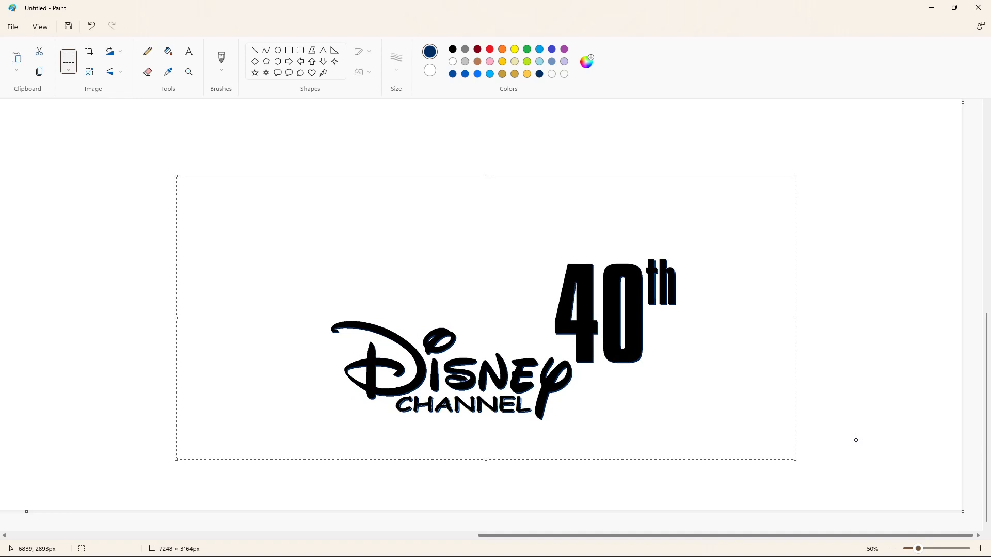
click(849, 440)
Step: Try a purple fill on the overlaid lettering, then undo it together with the pasted black lettering
click(564, 49)
click(168, 51)
click(413, 347)
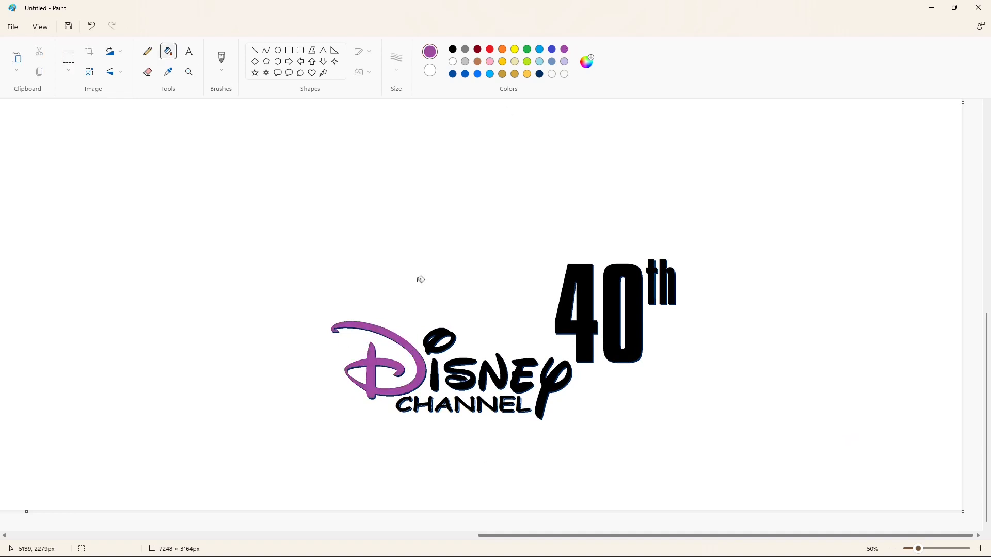
click(668, 295)
key(ctrl+z)
key(ctrl+z)
key(ctrl+z)
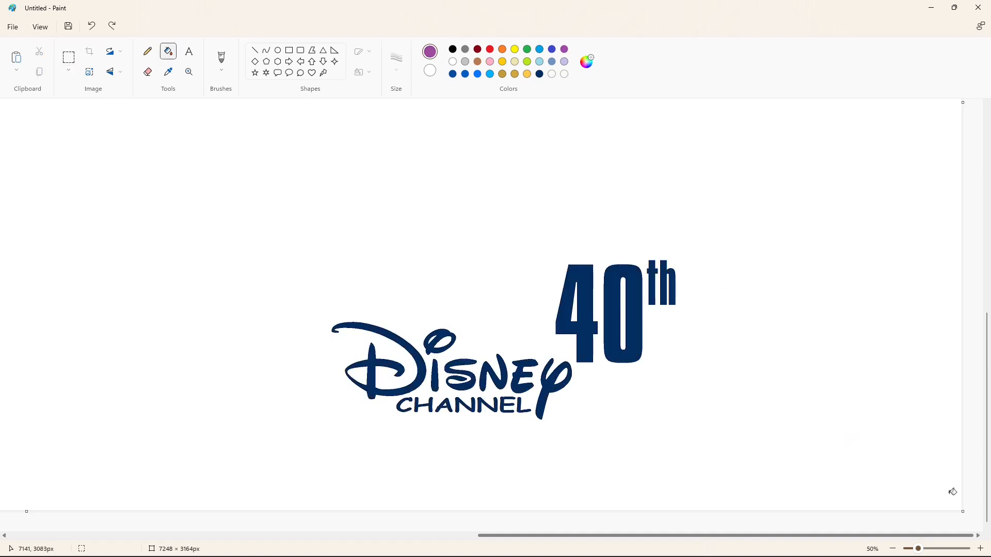
Step: Fill the discolored right edge and inner stem edge of the "h" in "th" with navy
click(979, 549)
scroll(759, 516, down, 3)
drag(559, 537, 790, 513)
click(979, 549)
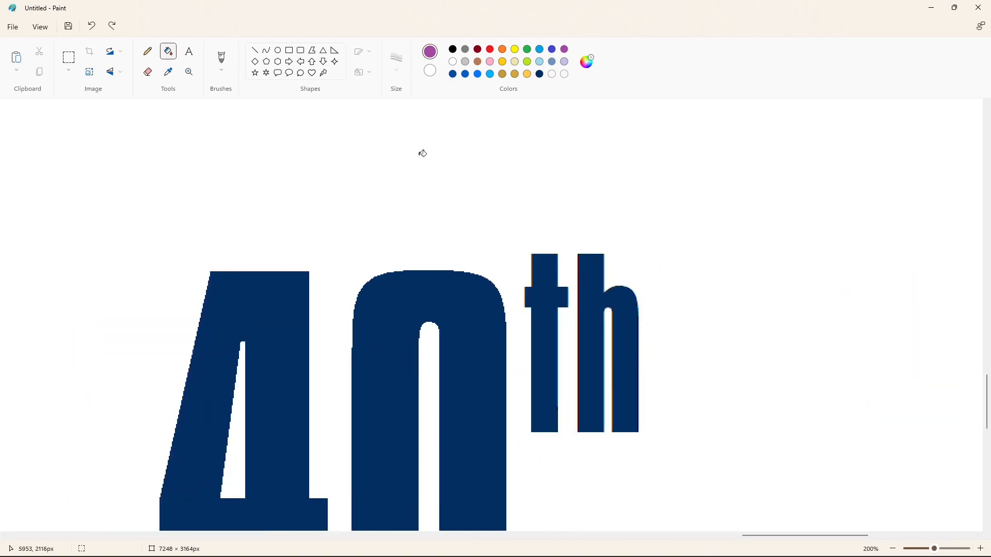
click(540, 73)
click(640, 331)
key(ctrl+z)
click(640, 333)
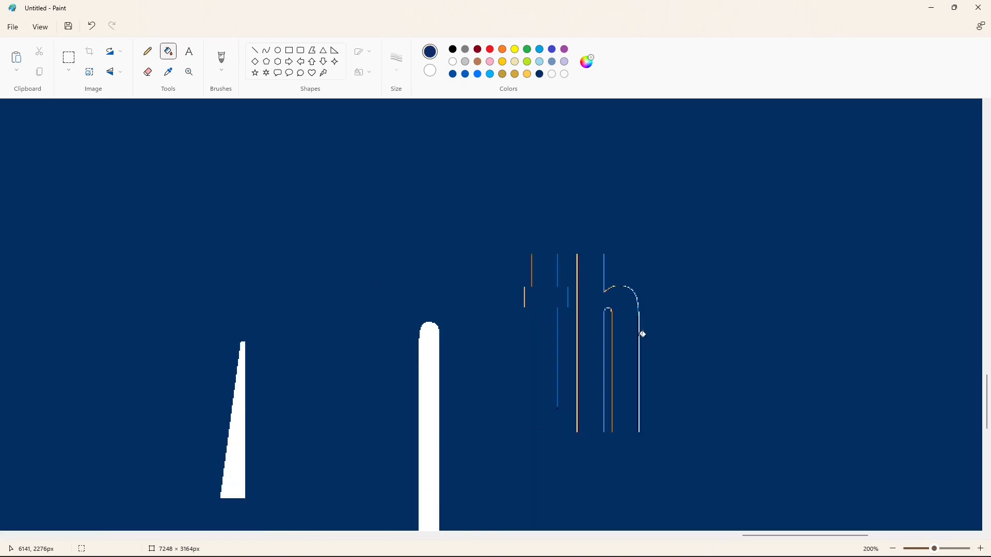
key(ctrl+z)
click(643, 335)
key(ctrl+z)
click(642, 329)
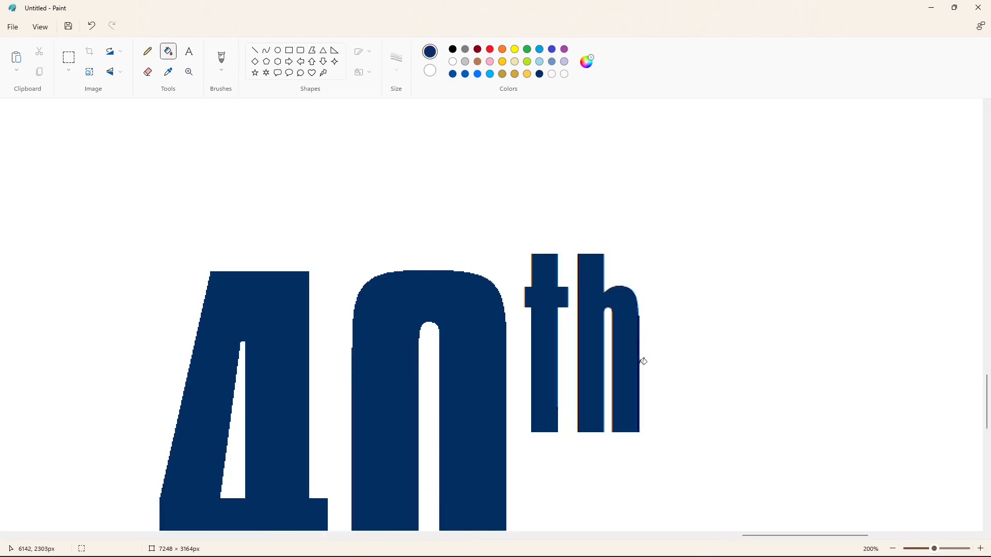
click(605, 338)
Step: Try to fill the discolored edges of the "t" in "th" with navy, undoing each fill that floods the background
click(561, 334)
key(ctrl+z)
click(561, 334)
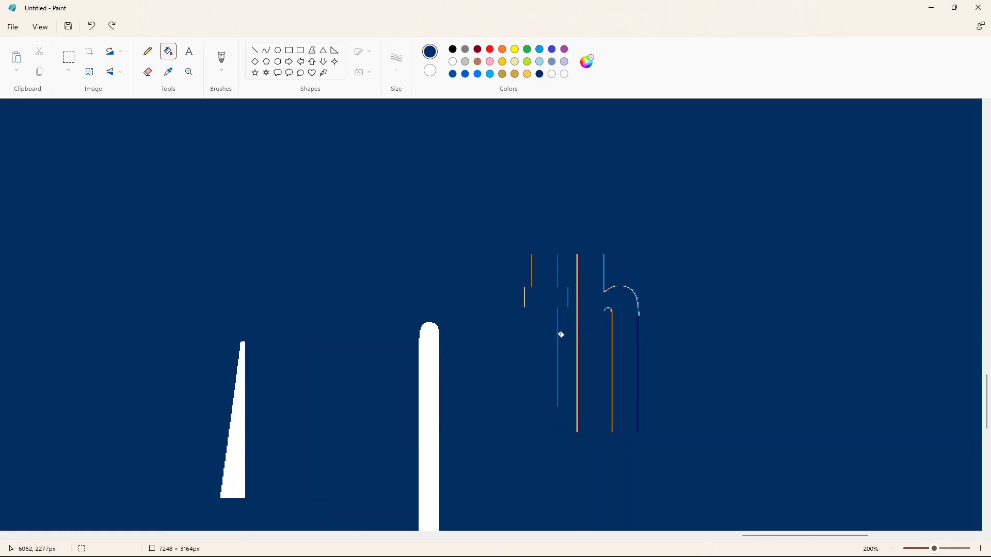
key(ctrl+z)
click(572, 298)
key(ctrl+z)
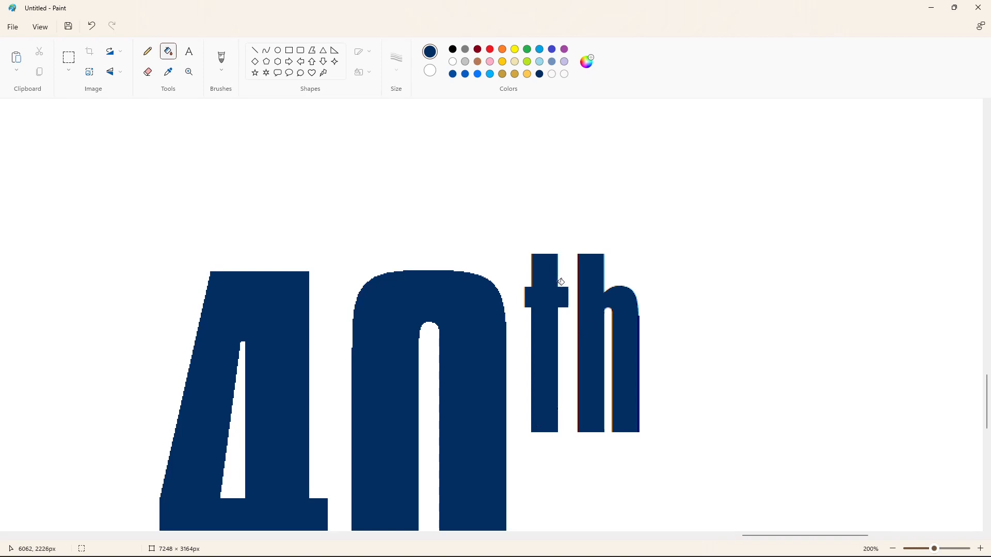
click(560, 282)
key(ctrl+z)
Step: Paste the black lettering over the navy copy and nudge it until only a thin navy shadow shows at its lower right
scroll(674, 394, down, 4)
drag(750, 536, 661, 536)
click(892, 548)
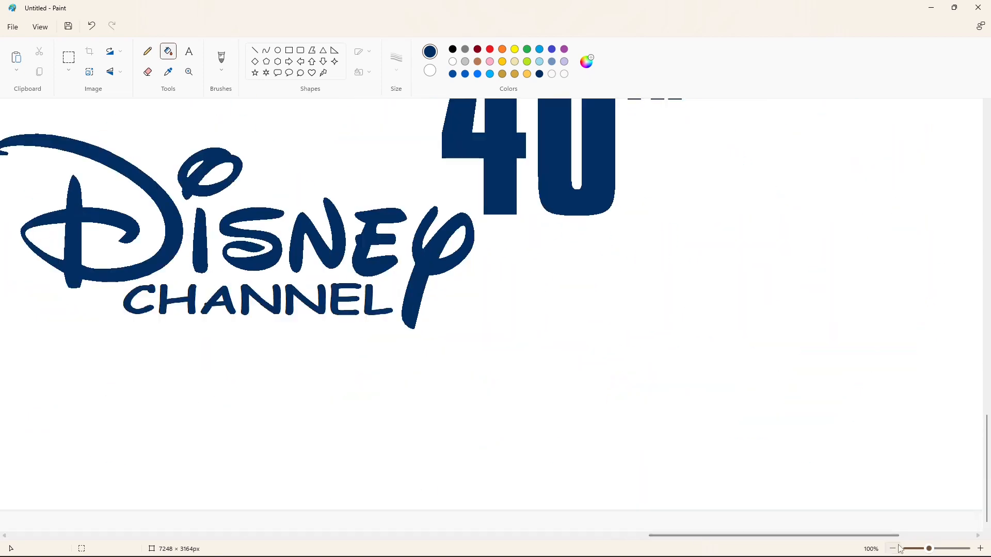
click(893, 548)
key(ctrl+v)
drag(358, 215, 512, 273)
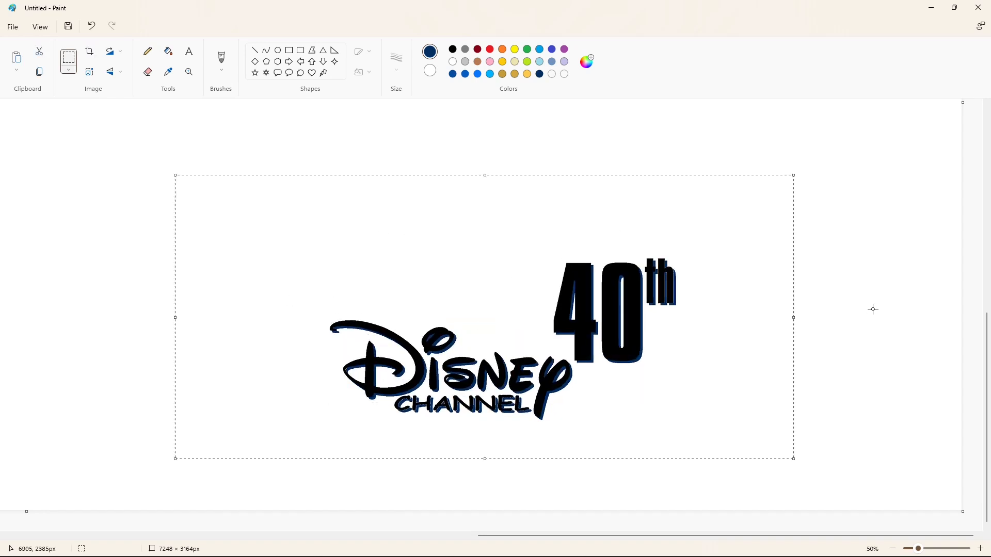
key(Right)
key(Right)
key(Right)
key(Right)
key(Down)
key(Right)
key(Right)
key(Down)
key(Down)
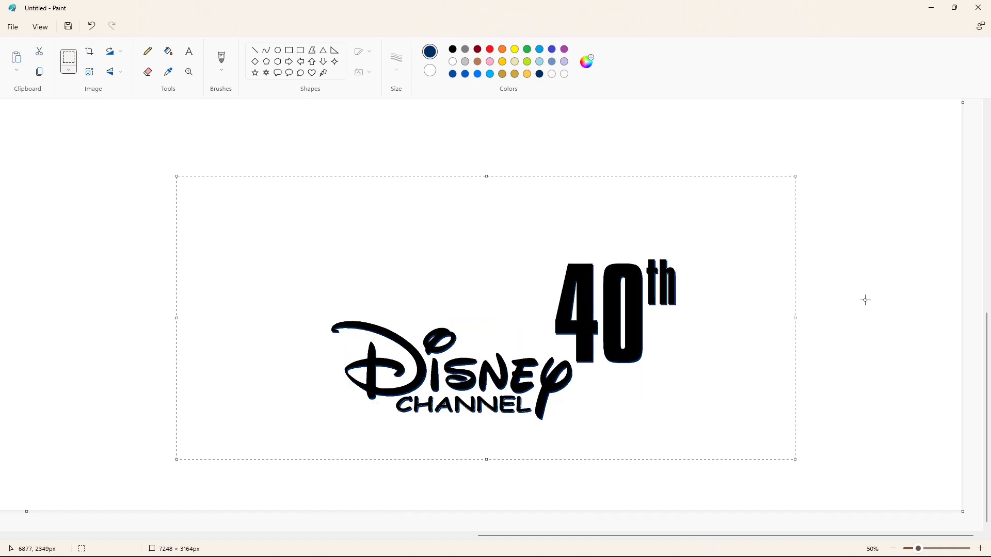
Step: Try purple fills on the "th" and the "CHANNEL" lettering, then undo them
click(169, 52)
click(564, 49)
click(665, 271)
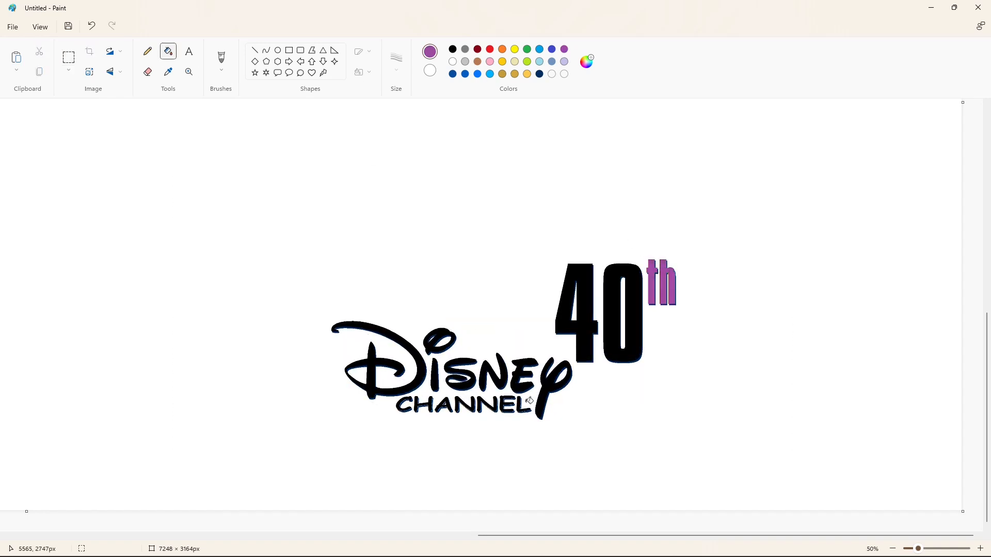
click(502, 405)
key(ctrl+z)
key(ctrl+z)
key(ctrl+z)
key(ctrl+z)
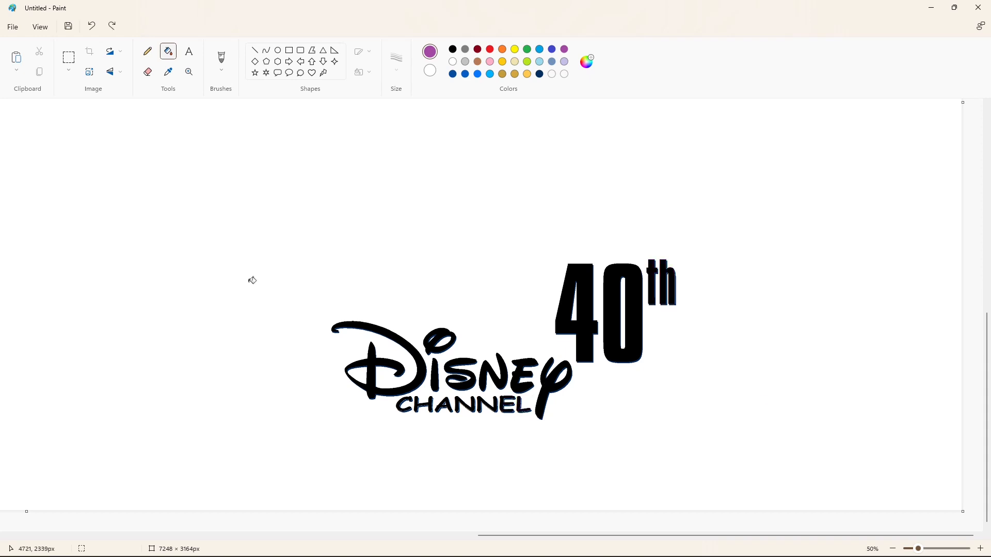
Step: Select the whole navy-shadowed lettering and copy it
click(68, 57)
drag(814, 476, 814, 476)
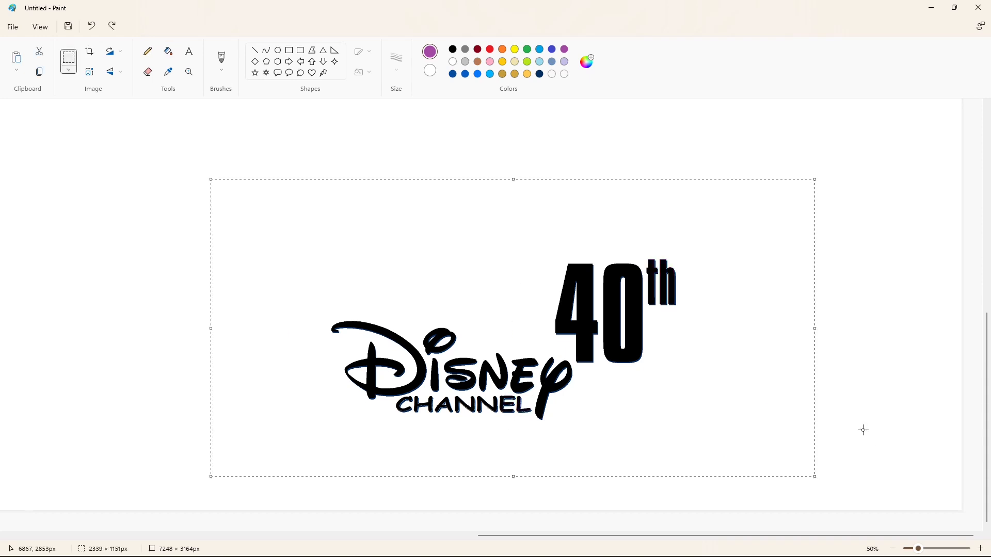
key(ctrl+z)
Step: Erase the original "40th" and "Disney" letters inside the mouse-ear frame by filling them white
scroll(914, 487, up, 3)
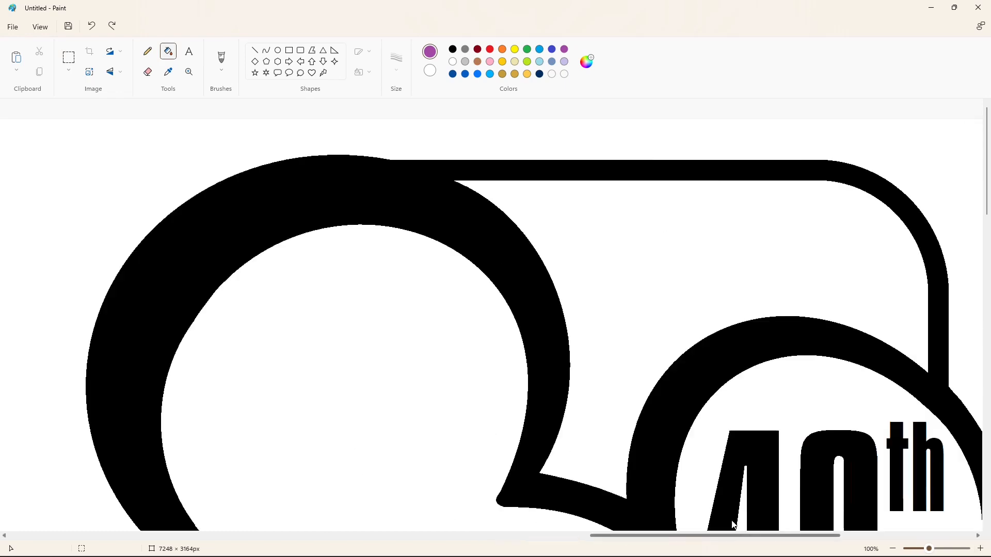
scroll(735, 521, right, 3)
scroll(734, 521, down, 5)
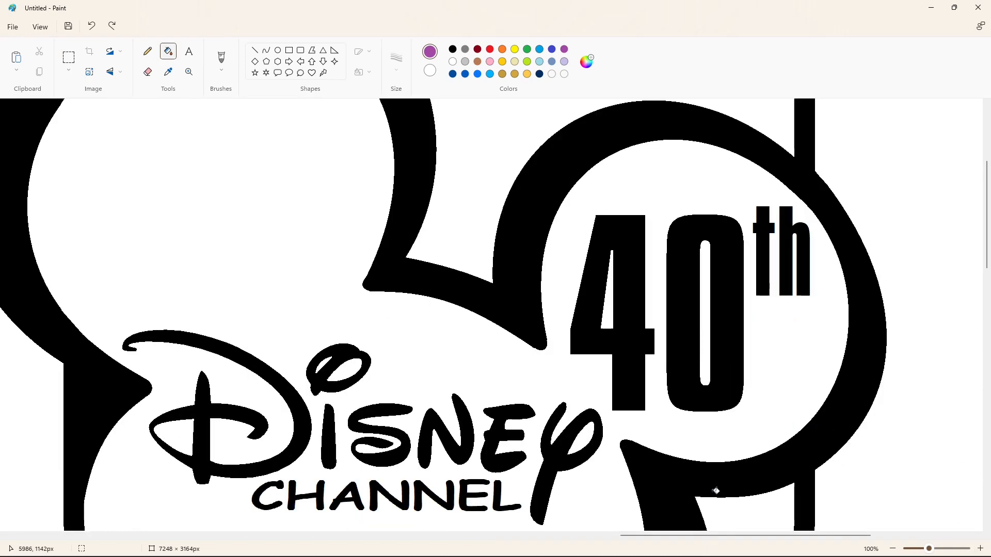
click(640, 241)
click(687, 242)
click(763, 241)
click(785, 241)
click(284, 380)
click(323, 386)
click(328, 428)
click(379, 434)
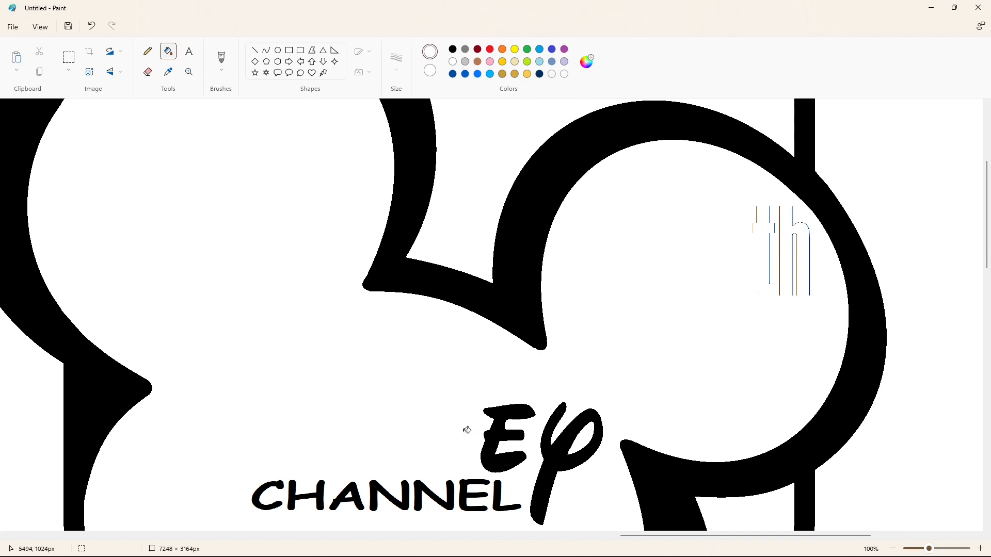
click(501, 482)
Step: Cover the remaining "CHANNEL" lettering and the leftover "th" outlines in the frame with white rectangles
click(289, 50)
scroll(227, 354, down, 2)
drag(228, 354, 537, 418)
scroll(830, 323, up, 2)
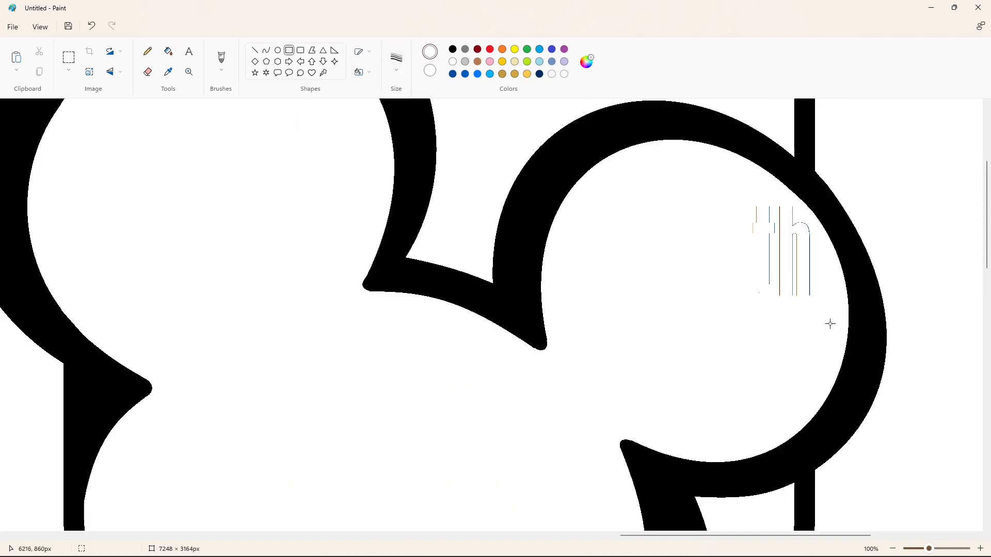
drag(758, 250, 819, 308)
drag(749, 224, 814, 263)
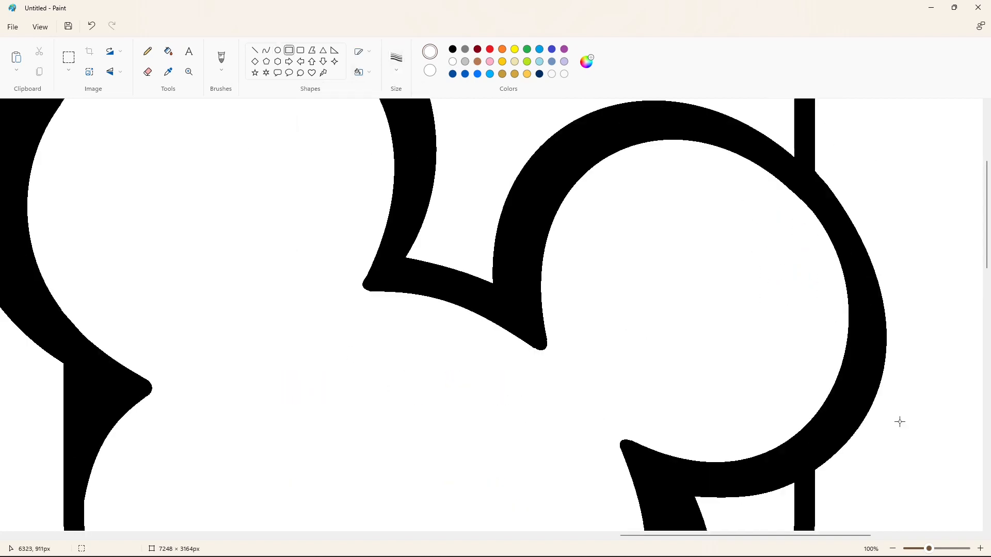
Step: Paste the navy-shadowed lettering into the mouse-ear frame where the original lettering was
click(892, 548)
key(ctrl+v)
drag(334, 280, 538, 355)
click(854, 360)
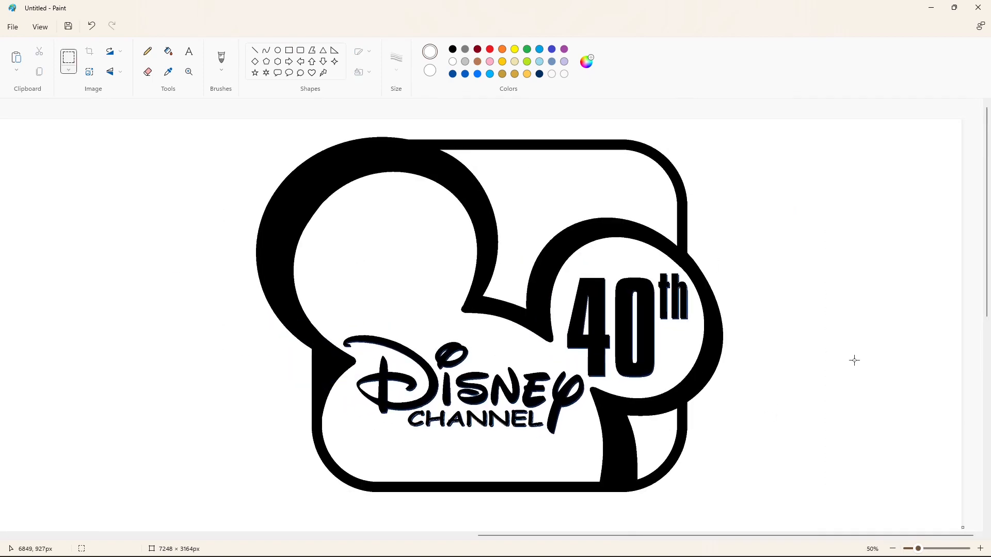
Step: Draw a purple rectangle outline around the whole logo
click(564, 49)
click(289, 50)
click(363, 51)
click(324, 118)
drag(80, 122, 920, 524)
click(933, 450)
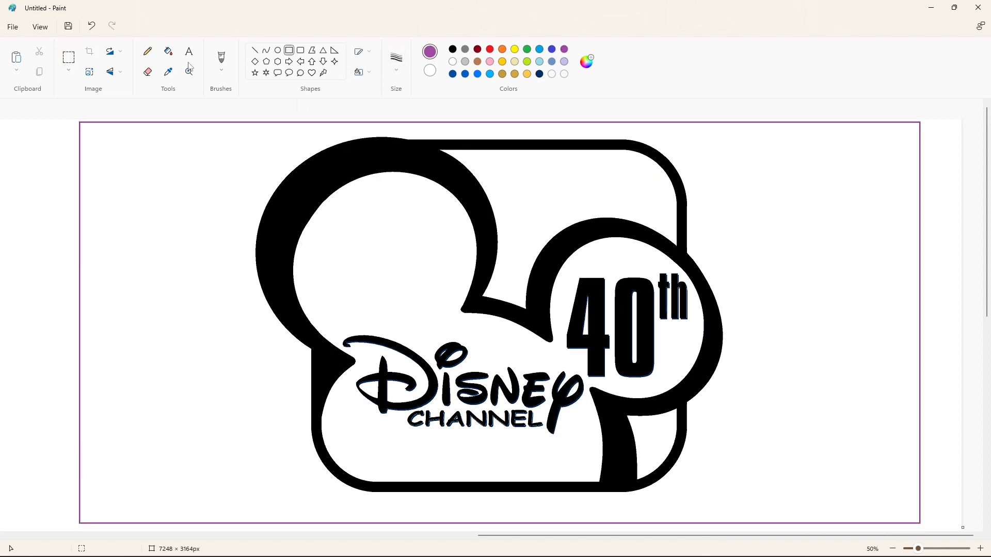
Step: Fill the area around the logo, the mouse shape, the frame's corner gaps and the openings in "4", "0" and "y" purple
click(168, 51)
click(258, 155)
click(379, 254)
click(538, 205)
click(585, 326)
click(634, 337)
click(577, 391)
click(658, 440)
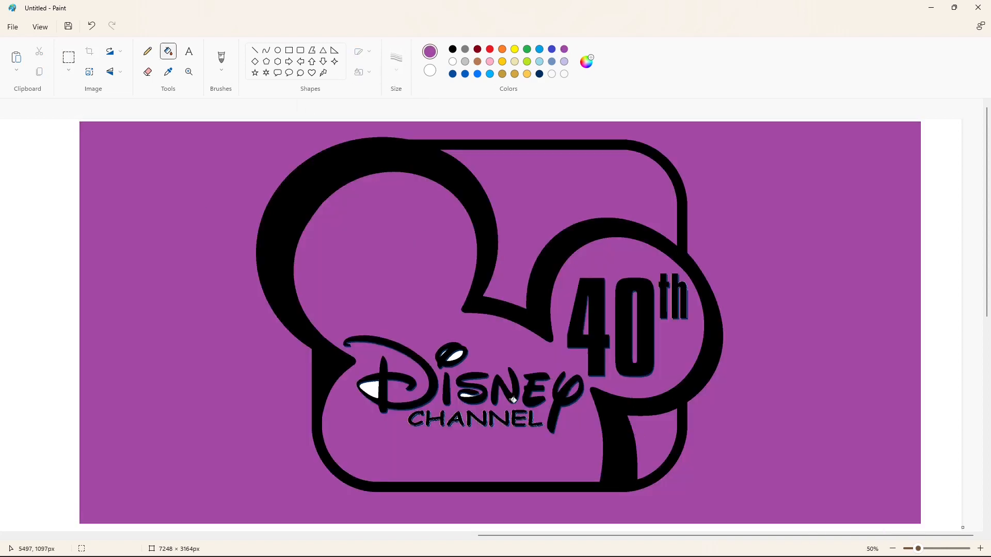
Step: Refill the mouse shape and the openings in "4", "0" and "y" white, keeping the frame's lower-right gap purple
click(384, 247)
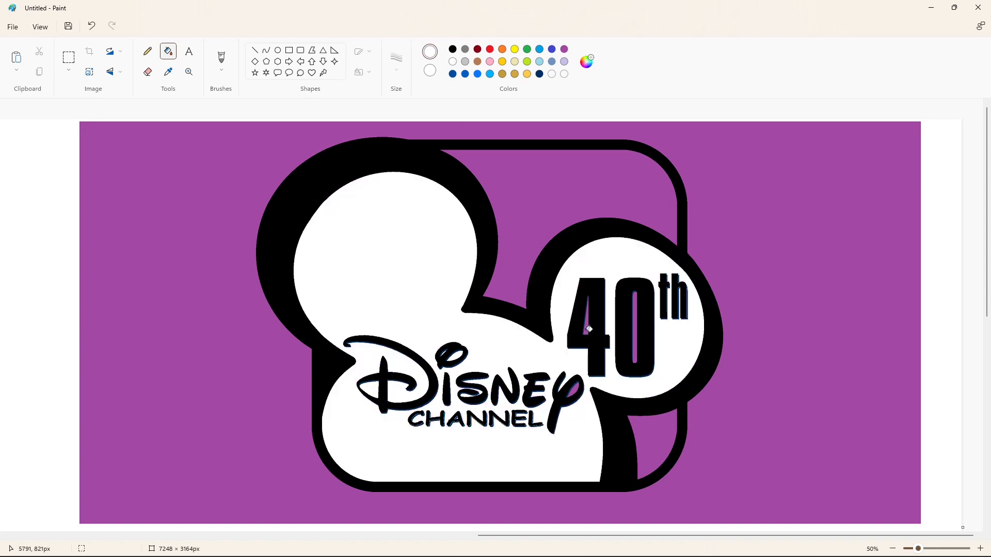
click(587, 325)
click(636, 330)
click(574, 390)
click(653, 430)
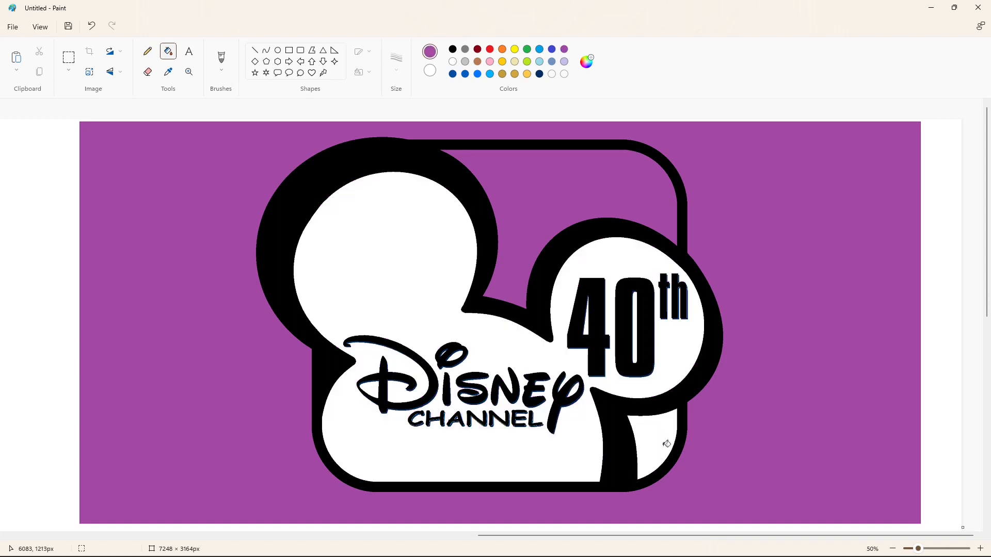
click(659, 445)
Step: Copy the purple panel with the logo and paste it over the blue gradient so the gradient fills the mouse shape
click(68, 57)
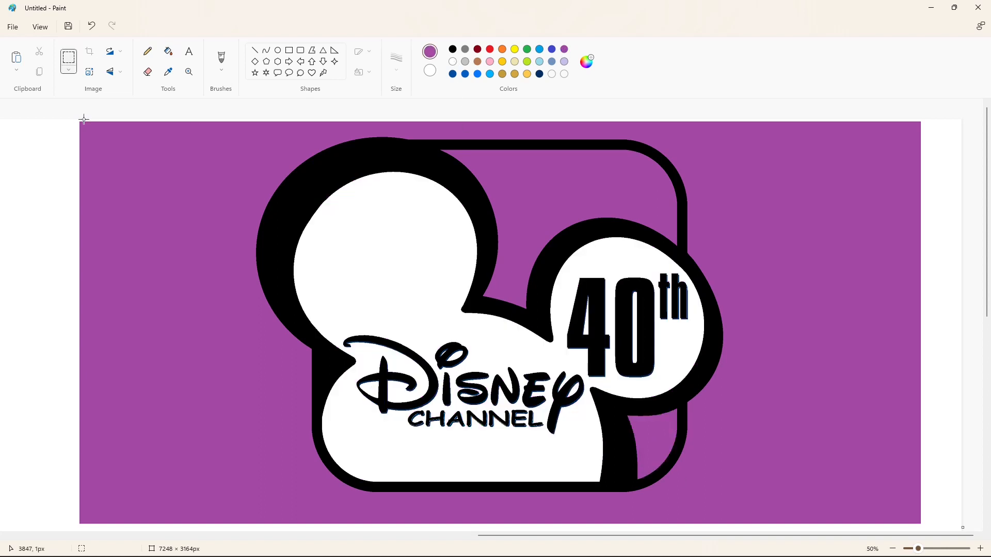
drag(80, 122, 648, 436)
key(ctrl+c)
scroll(872, 460, down, 6)
drag(796, 519, 364, 519)
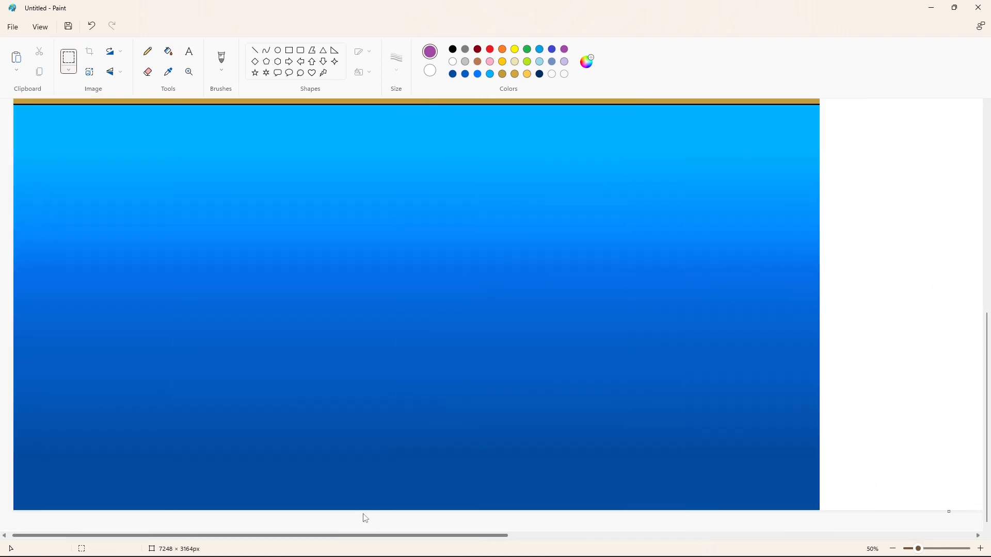
key(ctrl+v)
mouse_move(428, 321)
mouse_down()
mouse_move(431, 298)
mouse_move(445, 314)
mouse_up()
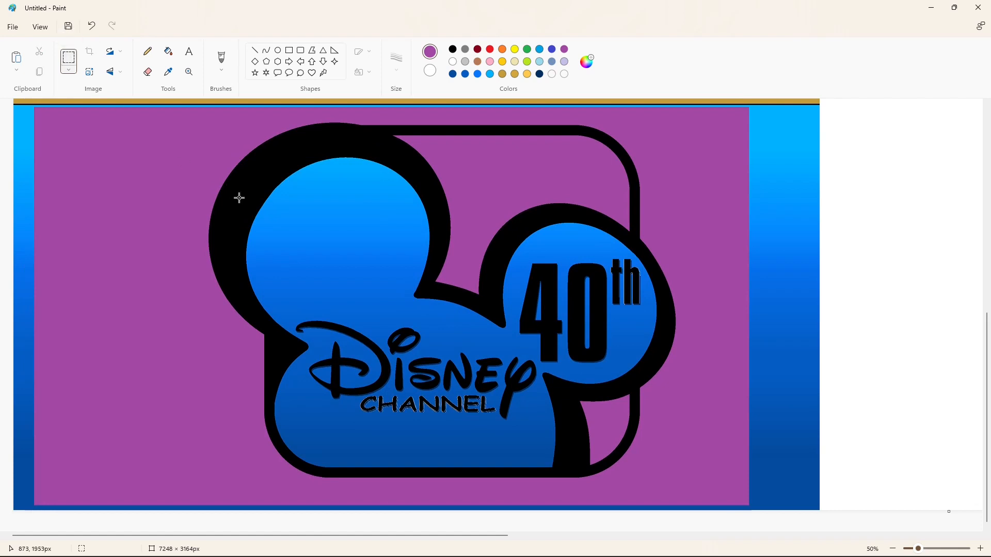
Step: Fill the black mouse-ear frame on the blue gradient white
click(168, 51)
click(453, 61)
click(419, 165)
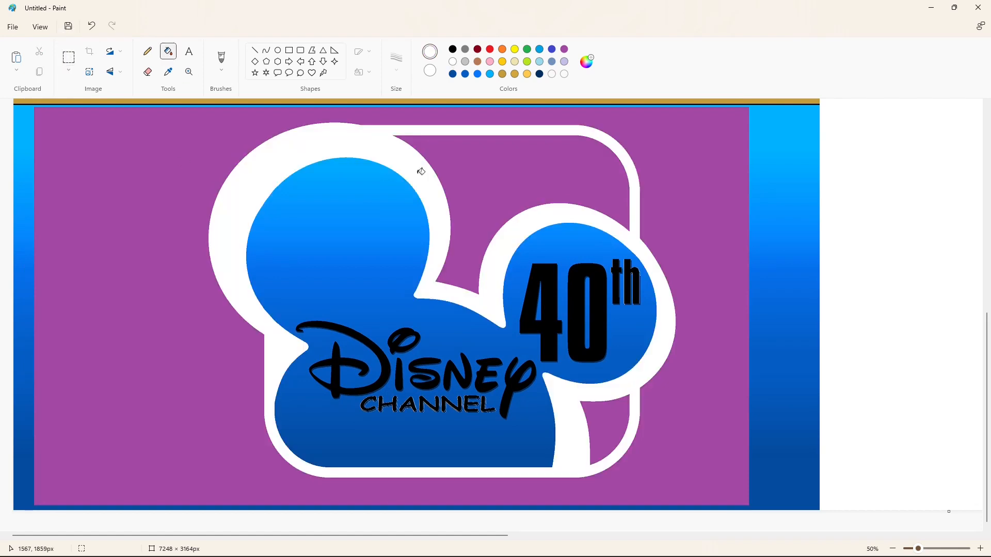
Step: Select and copy the gold gradient panel
scroll(708, 327, up, 10)
click(69, 57)
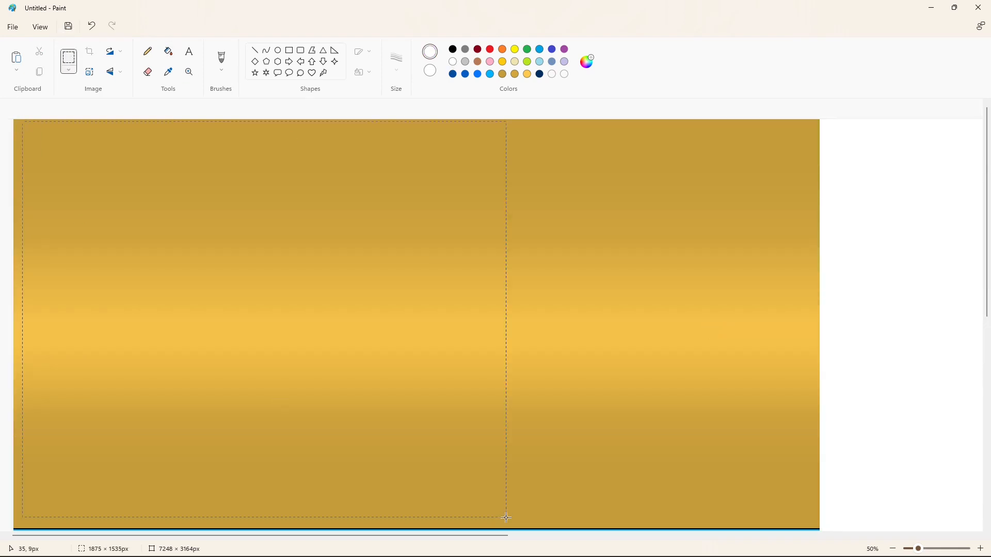
drag(506, 518, 838, 536)
click(540, 504)
scroll(787, 507, down, 8)
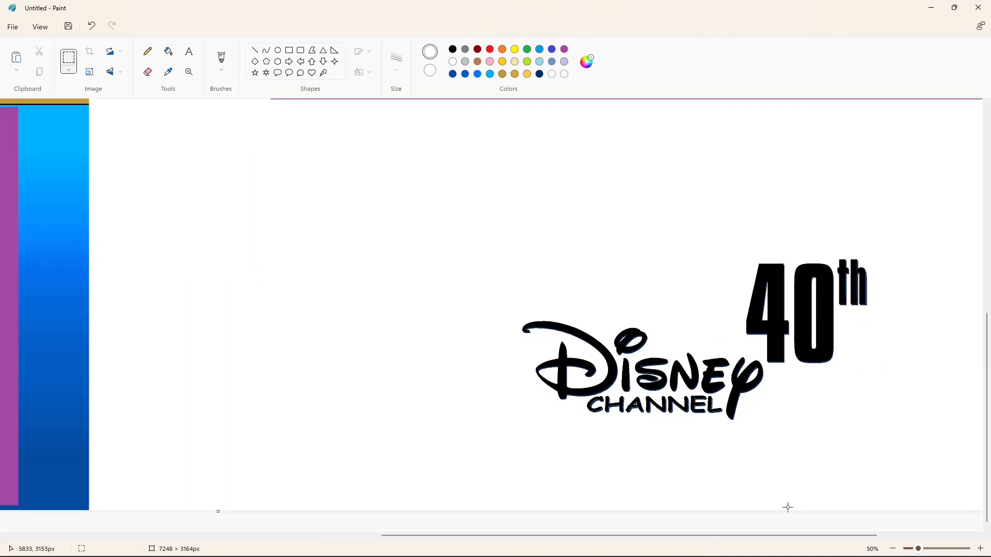
key(ctrl+v)
click(114, 51)
click(126, 85)
drag(331, 289, 521, 308)
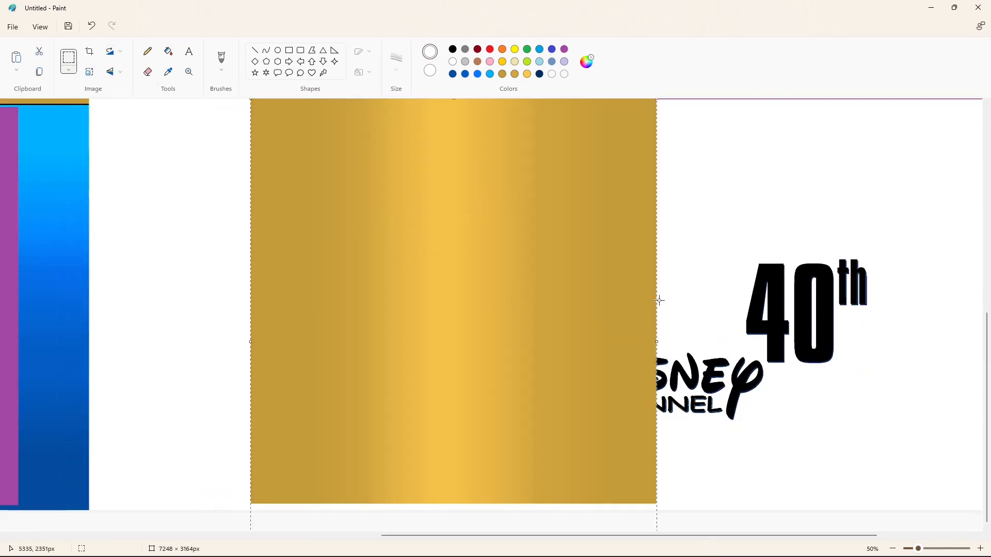
drag(659, 301, 823, 300)
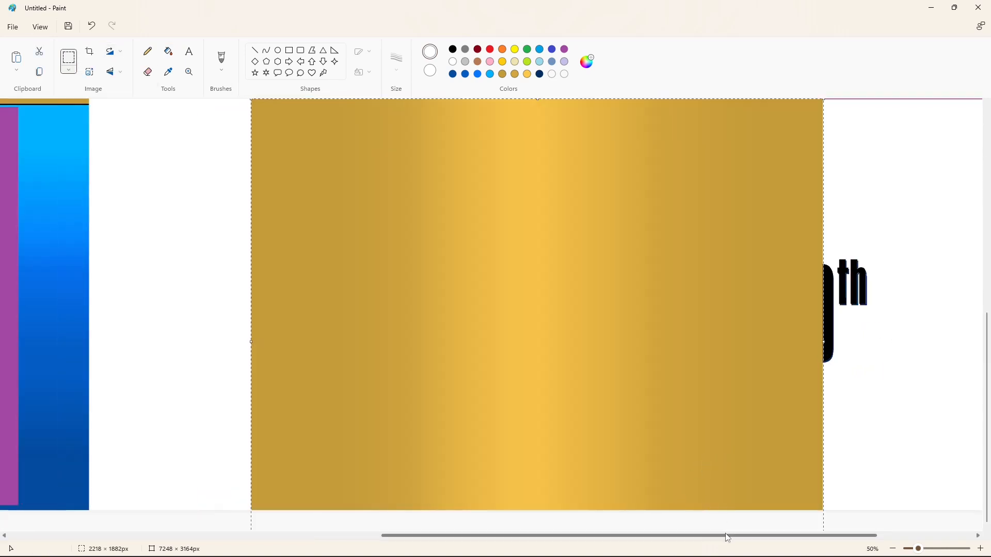
scroll(710, 495, up, 3)
scroll(710, 495, down, 1)
drag(637, 470, 772, 465)
scroll(772, 465, up, 2)
scroll(772, 465, down, 3)
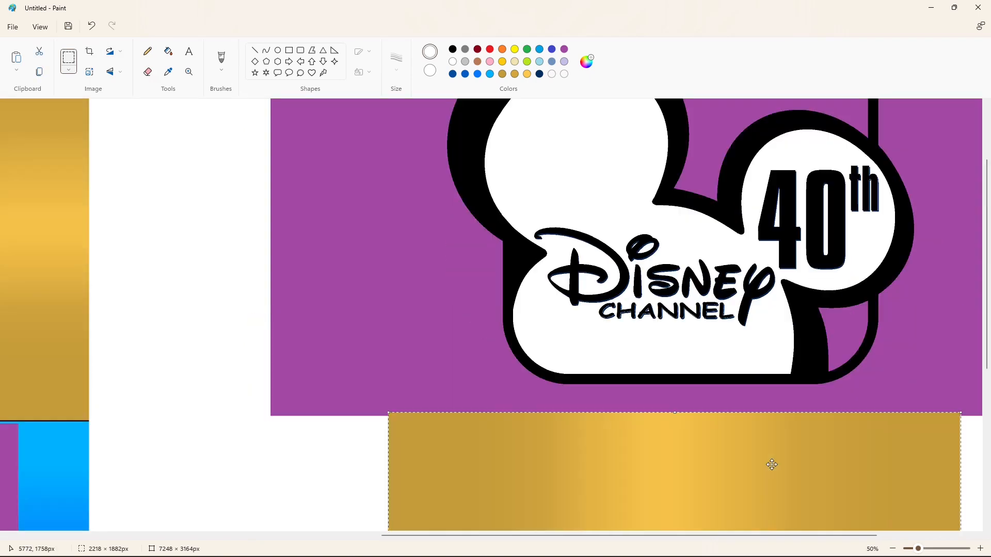
key(ctrl+z)
scroll(734, 462, up, 1)
scroll(734, 462, right, 1)
key(ctrl+v)
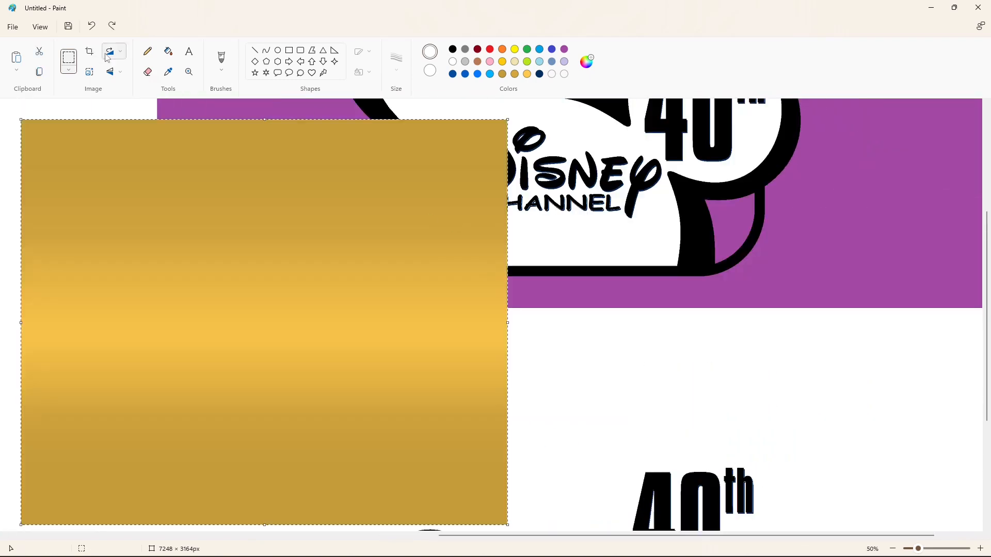
drag(307, 277, 597, 398)
scroll(597, 398, up, 2)
scroll(759, 493, down, 1)
drag(774, 458, 863, 462)
drag(705, 457, 667, 458)
scroll(696, 458, up, 2)
scroll(700, 459, down, 2)
key(ctrl+z)
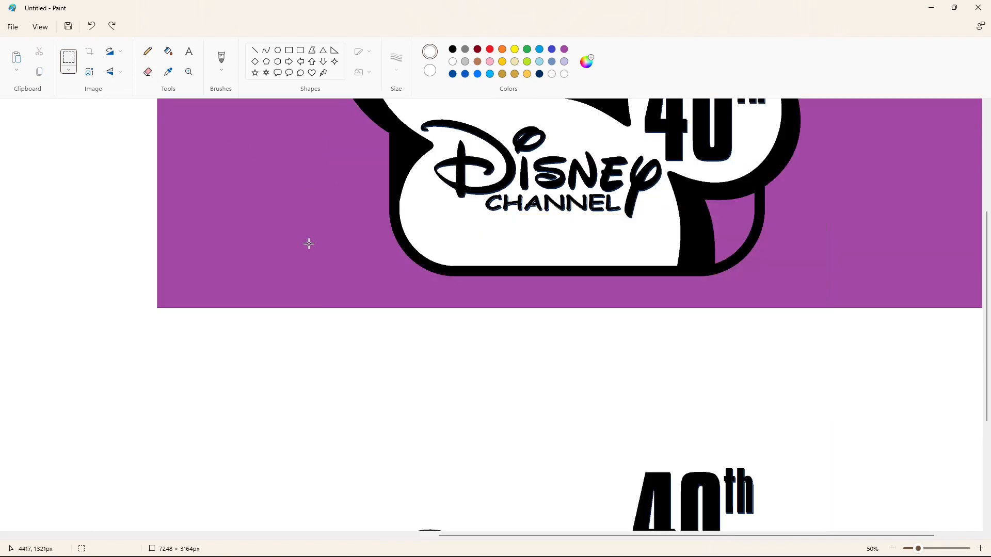
Step: Paste the gold gradient, rotate it so its bands run vertically, widen it to about 1868 px and place it below the black-framed logo
key(ctrl+v)
click(111, 51)
click(129, 71)
drag(336, 267, 603, 400)
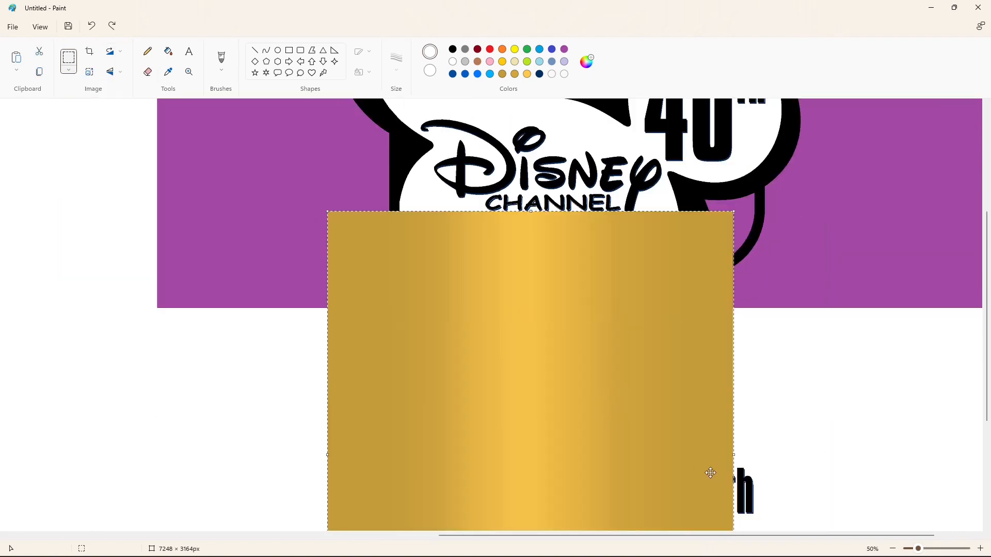
drag(734, 454, 809, 456)
scroll(692, 449, up, 2)
scroll(654, 295, down, 4)
drag(653, 295, 649, 315)
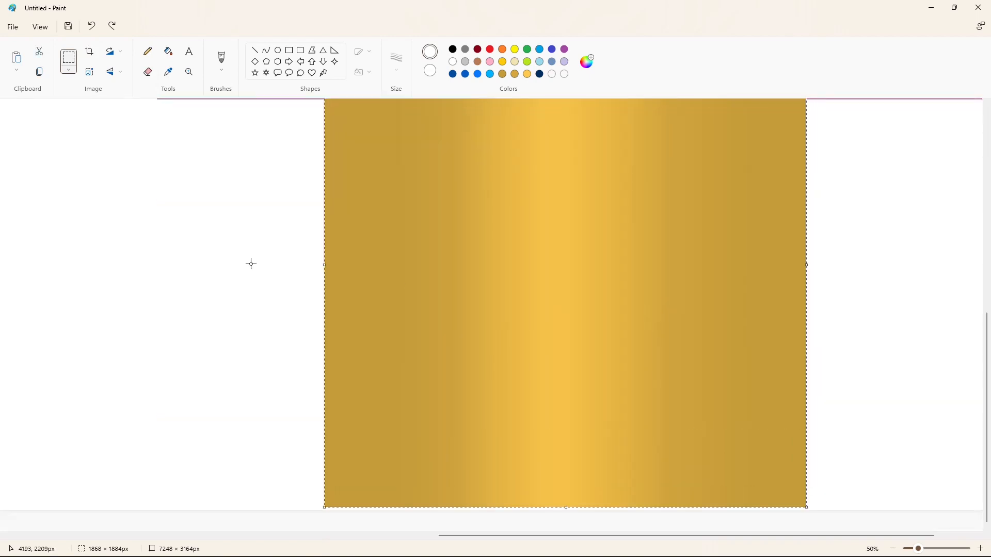
click(250, 263)
Step: Copy the purple panel with the white-framed logo and paste it over the rotated gold gradient so the gradient fills the mouse-ear frame
drag(563, 535, 170, 537)
drag(42, 109, 670, 498)
key(ctrl+c)
drag(539, 536, 927, 548)
key(ctrl+v)
drag(359, 340, 572, 327)
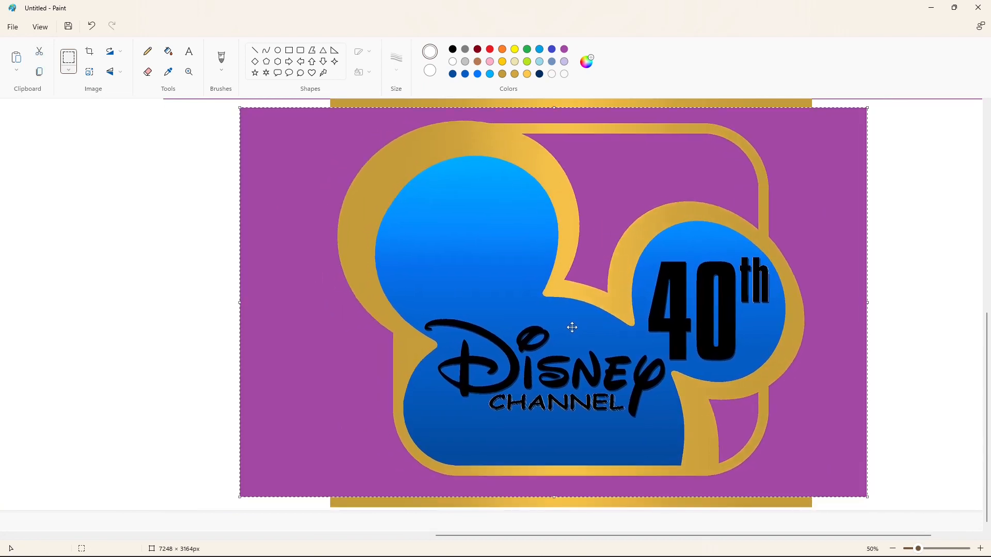
click(162, 244)
Step: Copy the finished gold-framed logo panel, shrink the canvas to a small corner and enlarge it again to 3666 × 1516 px
drag(241, 110, 849, 490)
click(927, 471)
click(892, 548)
click(893, 548)
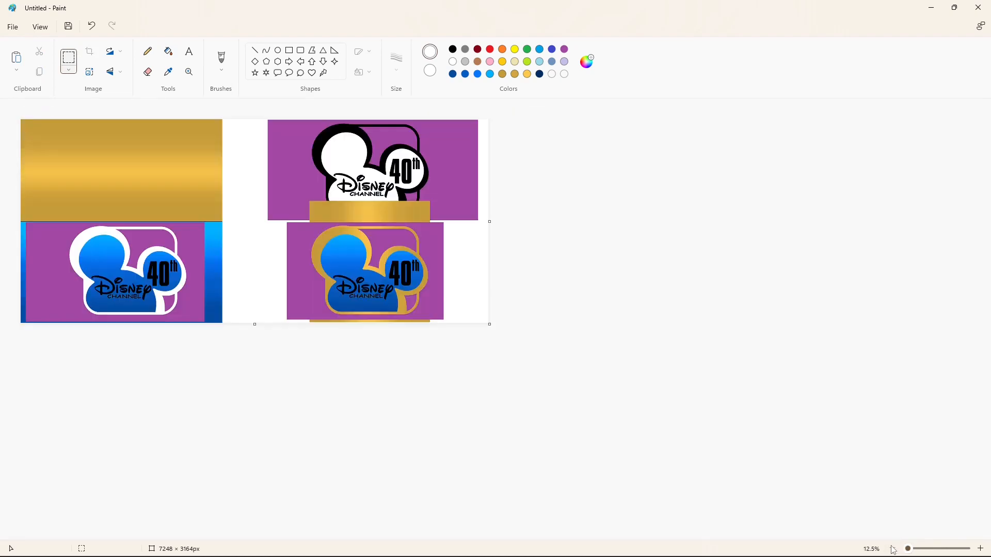
drag(488, 324, 32, 131)
click(982, 550)
click(982, 549)
drag(67, 168, 969, 512)
Step: Cover the leftover artwork in the canvas corner with a solid white rectangle and paste the gold-framed logo panel onto the blank canvas
click(289, 50)
click(368, 73)
click(367, 117)
drag(72, 170, 18, 117)
click(581, 305)
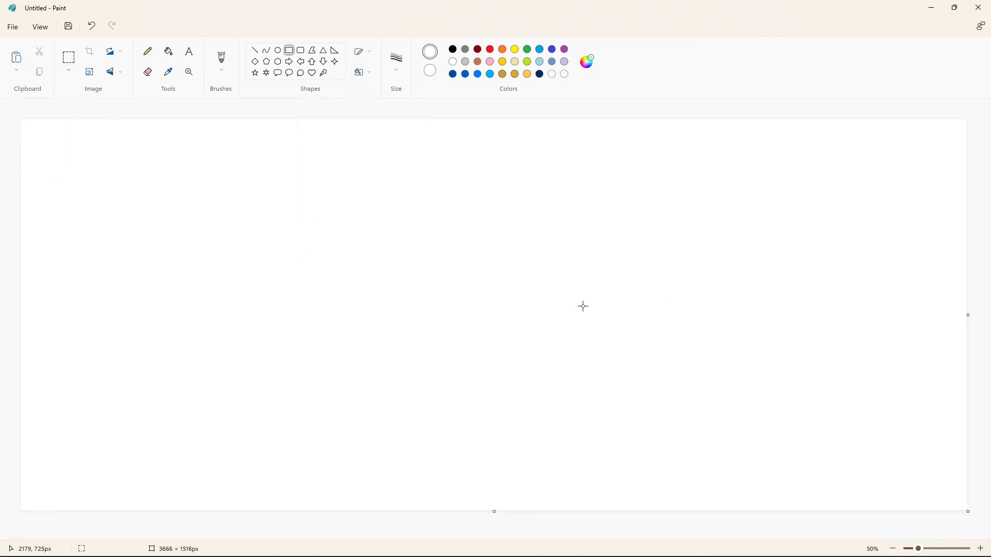
key(ctrl+v)
drag(235, 308, 367, 317)
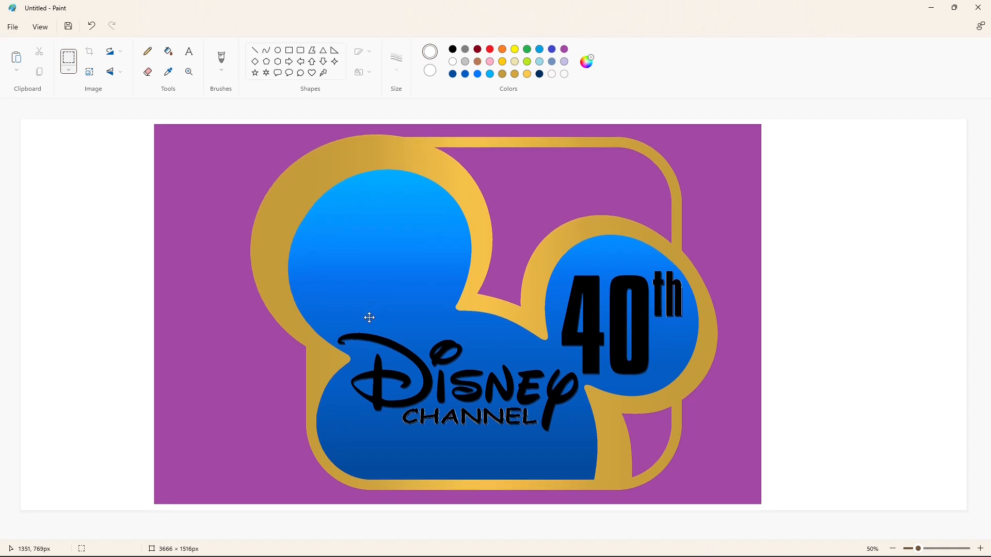
Step: Fill the "40th" lettering white, keeping its dark shadow
click(168, 51)
scroll(623, 388, up, 3)
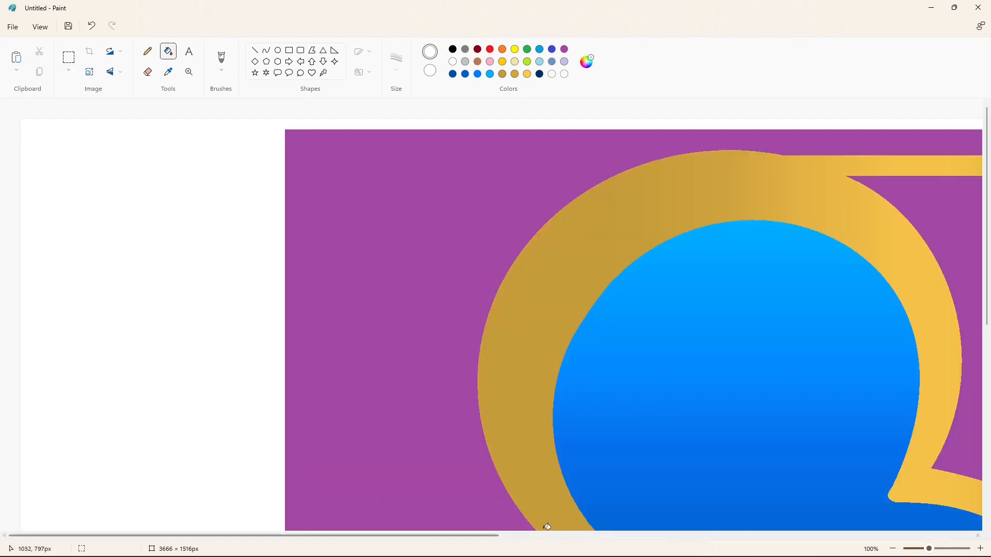
click(752, 438)
scroll(802, 448, down, 4)
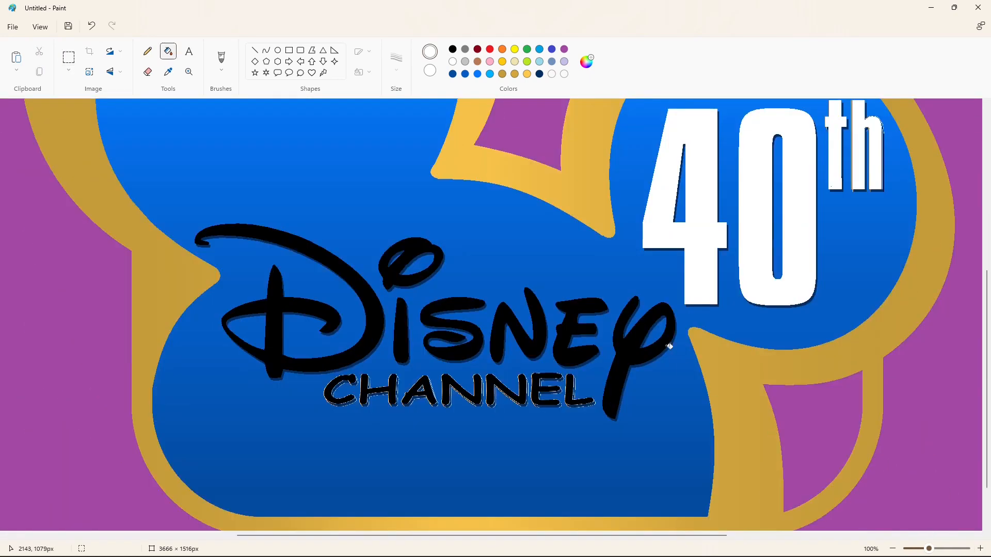
Step: Fill all the letters of "Disney" and the dot of the "i" white
click(626, 349)
click(574, 351)
click(533, 347)
click(470, 346)
click(407, 344)
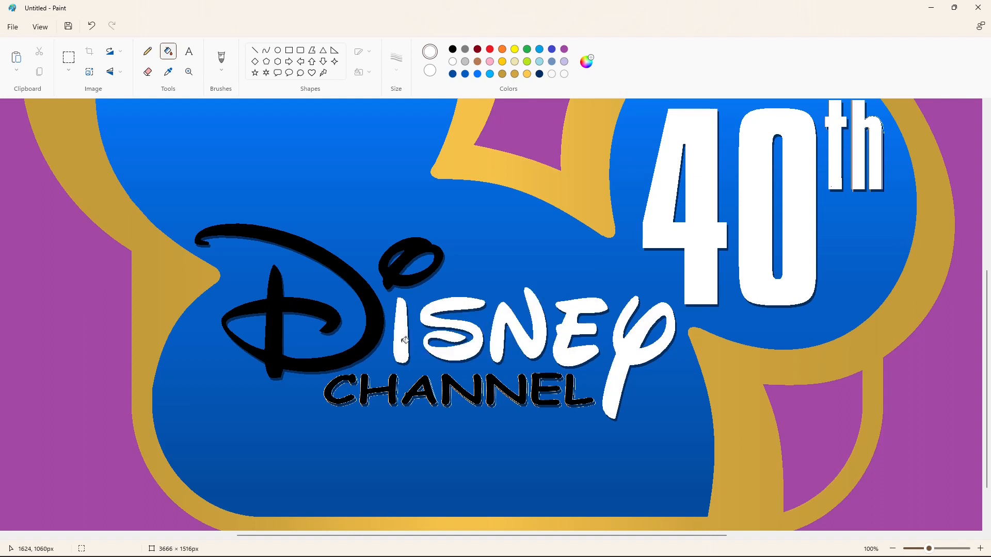
click(395, 277)
click(358, 368)
Step: Fill each letter of "CHANNEL" white
click(353, 378)
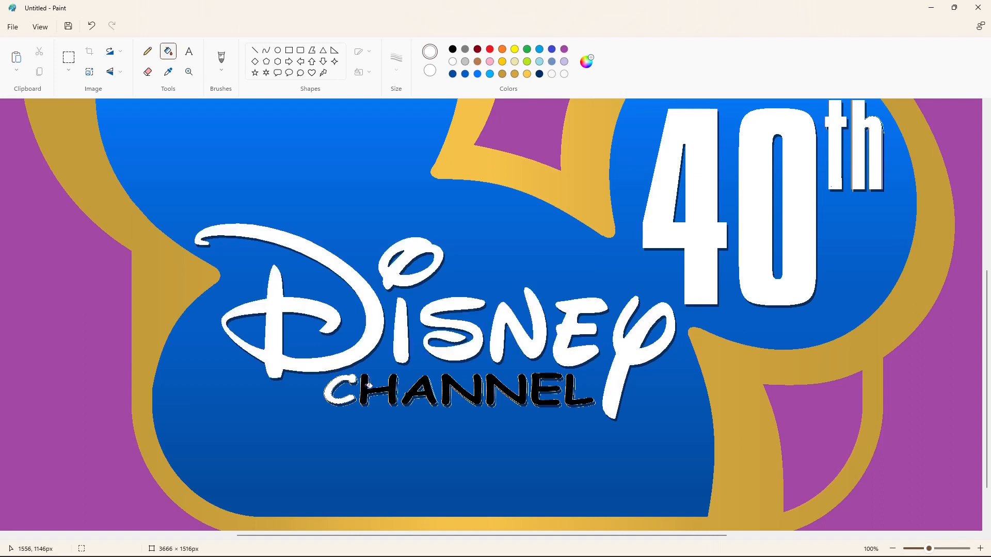
click(365, 392)
click(413, 395)
click(449, 391)
click(529, 391)
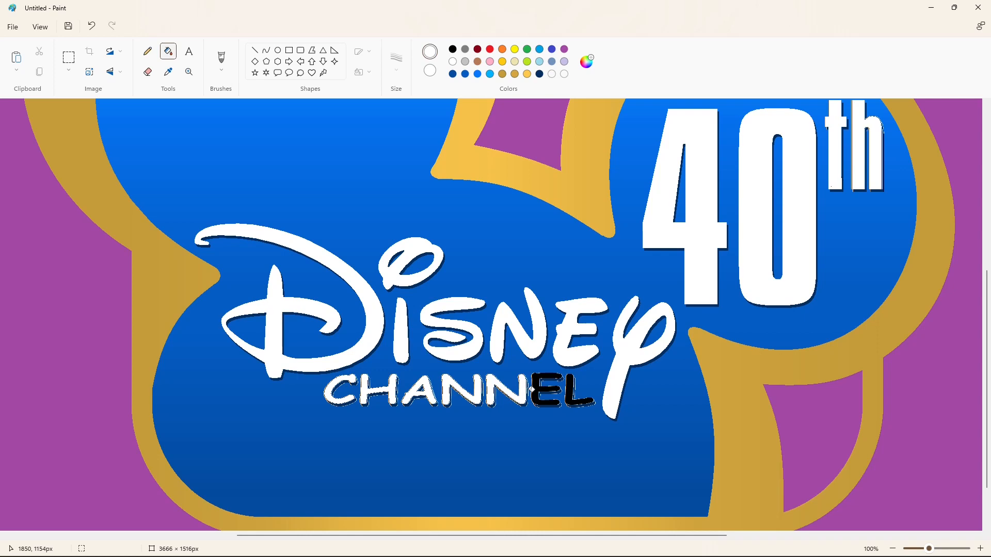
click(536, 389)
click(570, 389)
Step: Fill the two purple gaps inside the gold frame and the purple area around the logo white
click(804, 436)
scroll(623, 232, up, 4)
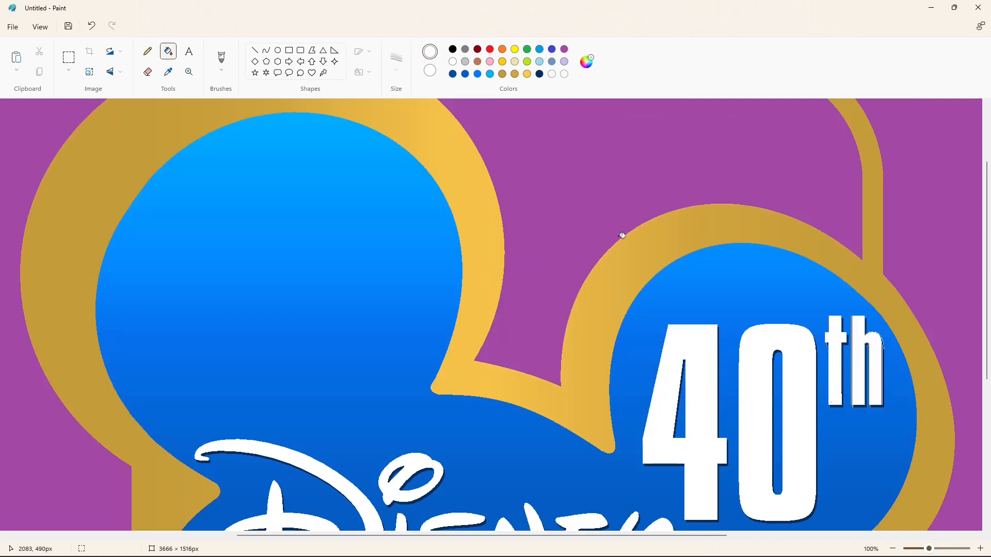
click(608, 208)
click(893, 549)
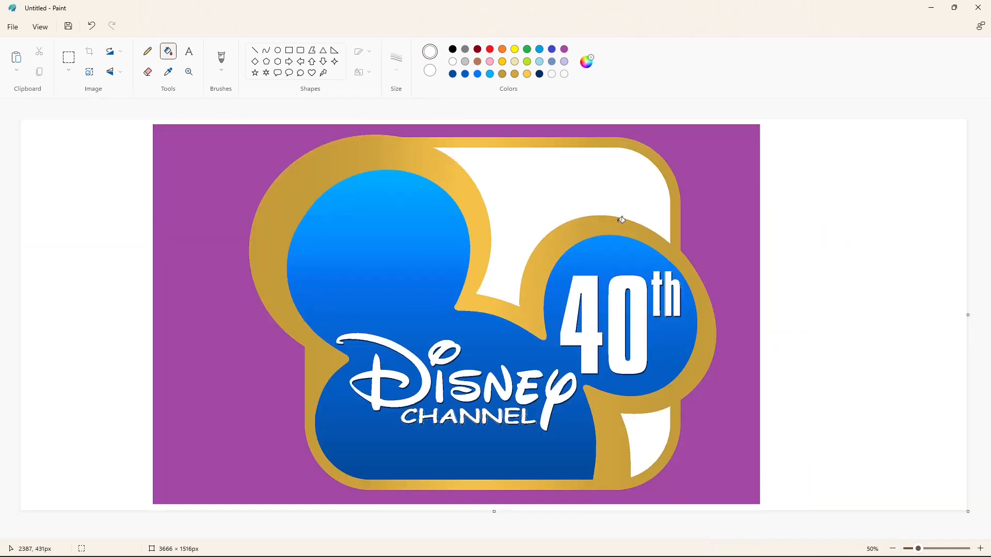
click(710, 203)
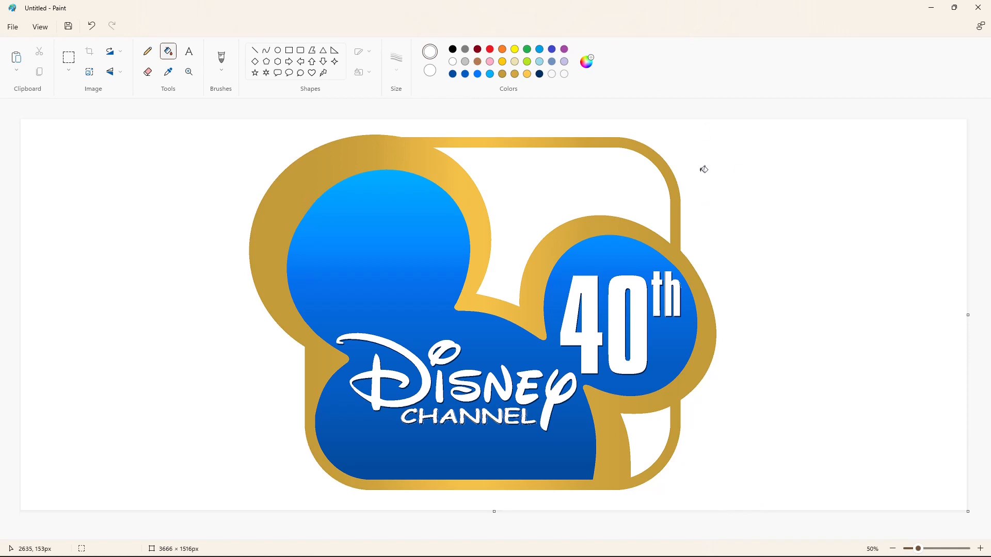
Step: Set up the oval shape with a solid fill for drawing on the "Disney" lettering
click(979, 548)
drag(447, 535, 670, 535)
scroll(670, 492, down, 3)
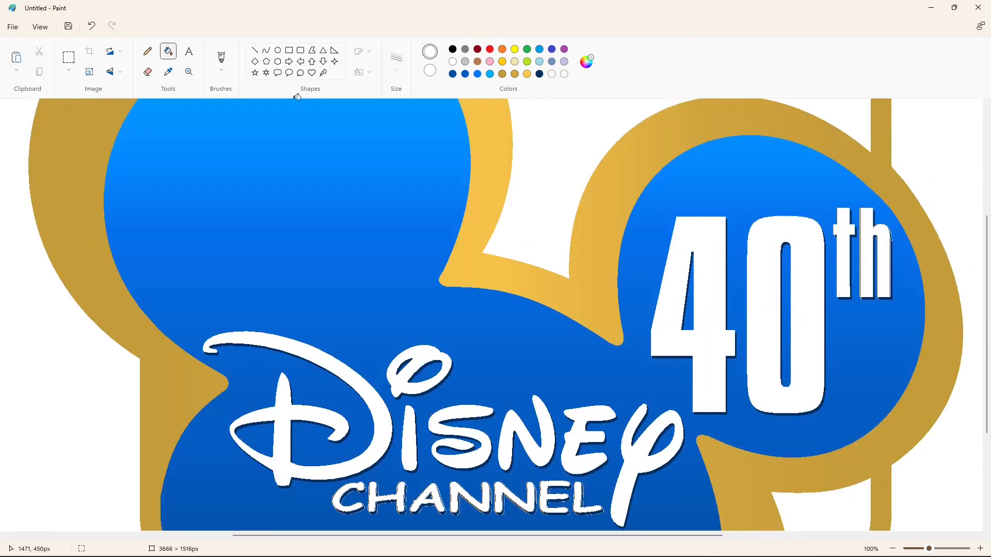
click(278, 50)
click(360, 72)
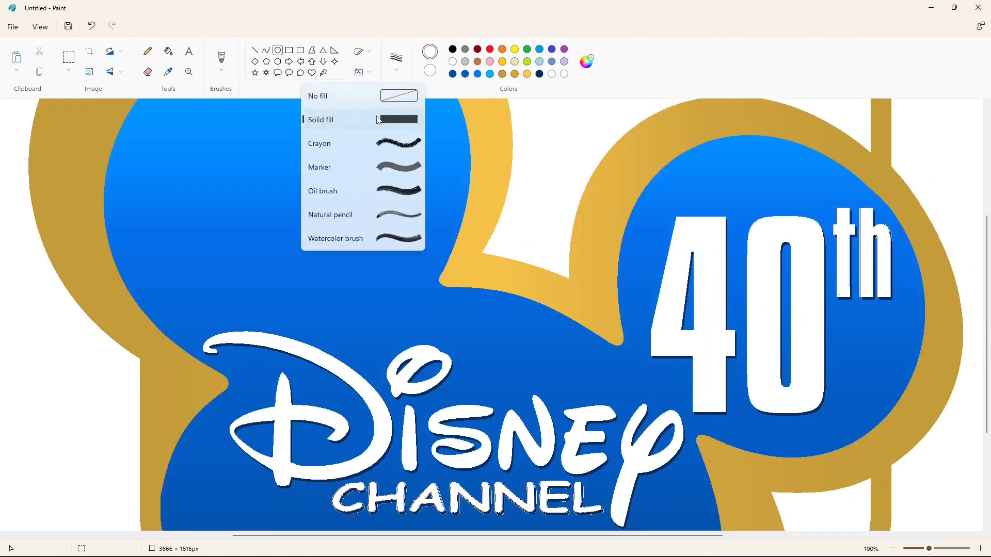
click(378, 121)
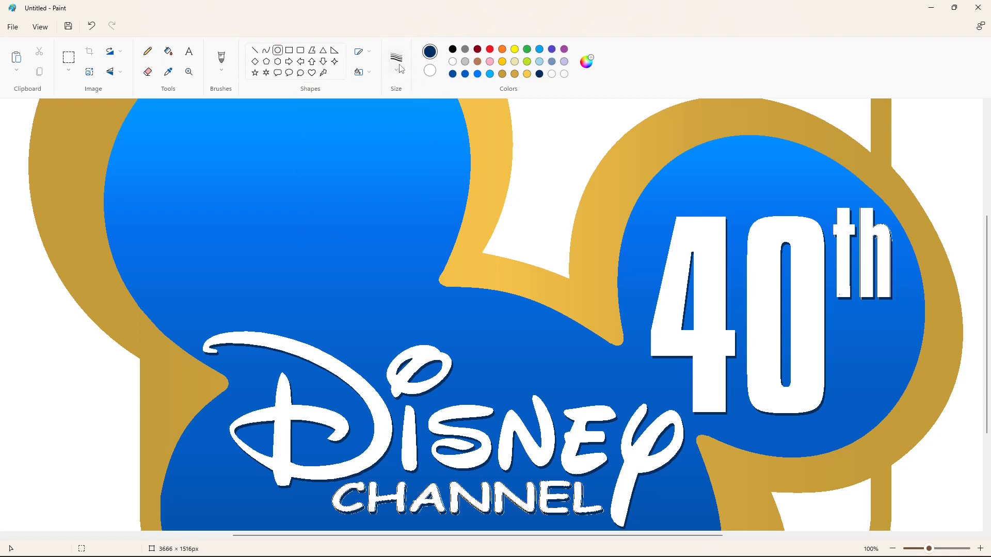
scroll(379, 314, down, 2)
drag(397, 222, 419, 242)
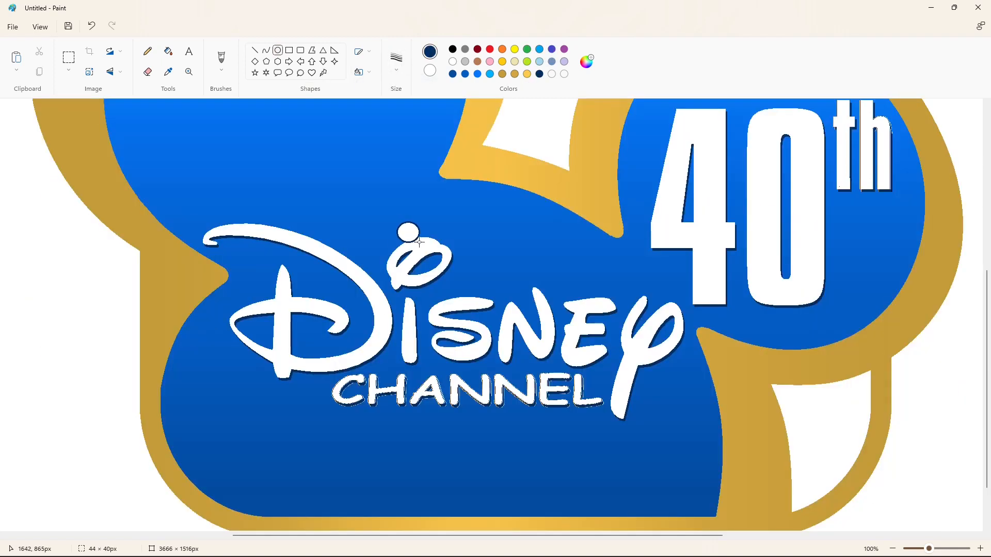
key(ctrl+z)
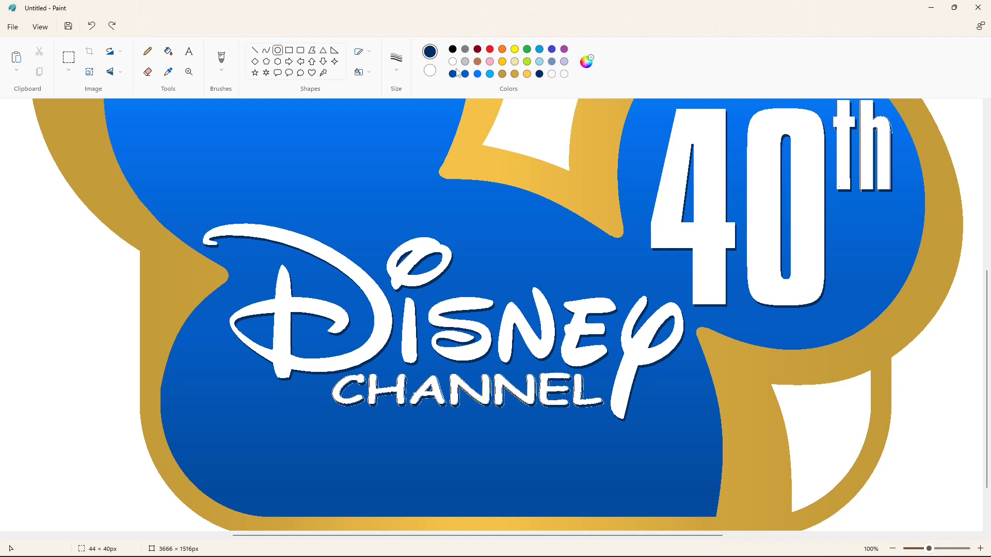
Step: Draw two solid white ovals as mouse ears and nudge them into place on the upper edge of the "i" dot in "Disney"
drag(395, 226, 478, 269)
key(Up)
key(Up)
key(Up)
key(Up)
key(Up)
key(Up)
key(Up)
key(Right)
key(Right)
key(Right)
key(Right)
key(Right)
key(Right)
key(Right)
key(Right)
key(Right)
key(Right)
key(Right)
key(Right)
key(Right)
key(Left)
key(Left)
key(Left)
key(Left)
key(Up)
key(Up)
key(Up)
key(Up)
key(Up)
key(Up)
key(Up)
key(Up)
key(Up)
key(Up)
key(Up)
key(Up)
key(Left)
key(Left)
key(Left)
key(Left)
key(Left)
key(Left)
key(Left)
key(Up)
key(Up)
key(Up)
key(Up)
key(Up)
key(Up)
key(Up)
key(Up)
key(Up)
click(509, 275)
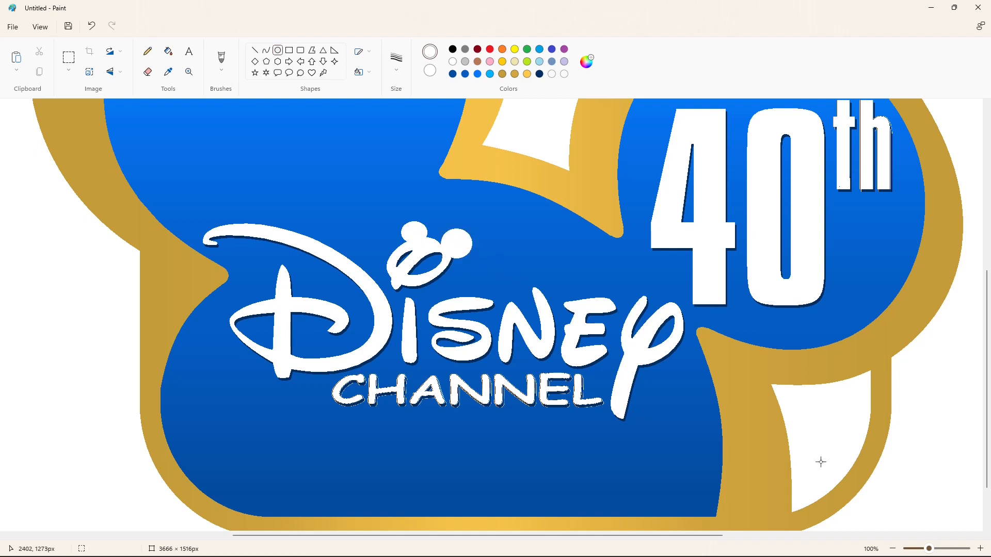
click(892, 548)
click(892, 549)
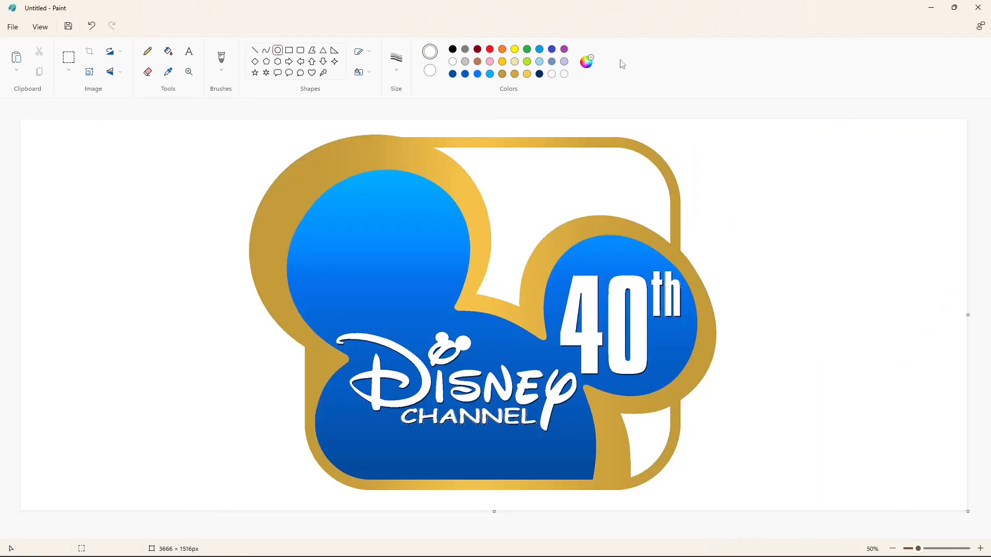